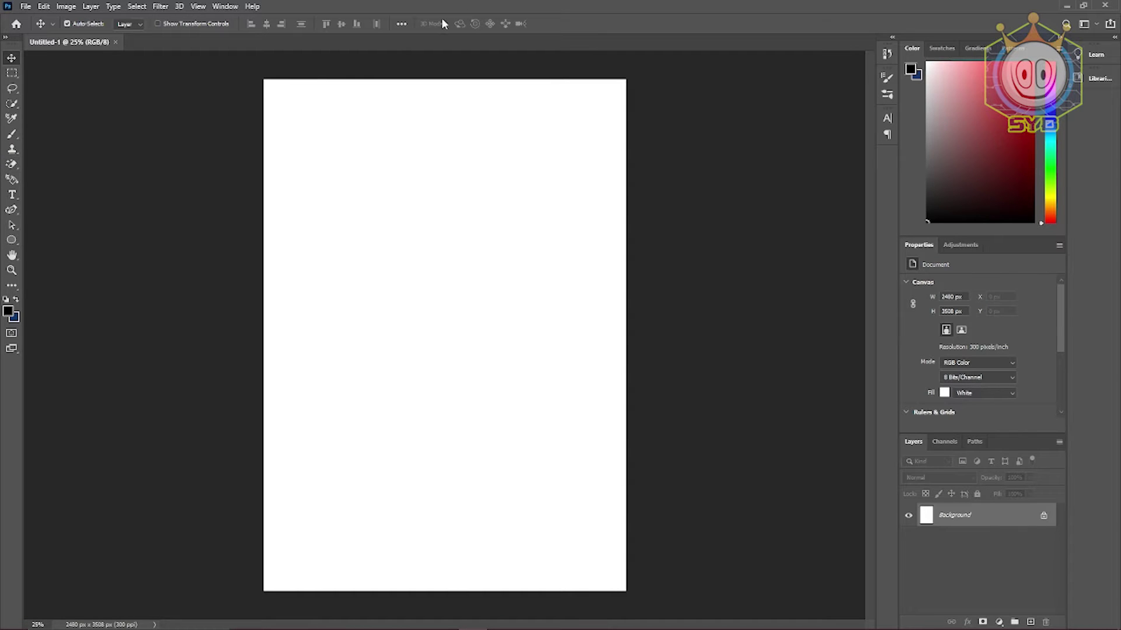
- Set up vertical paint symmetry for the Brush, stretching the centred axis beyond the canvas's top and bottom edges
left_click(12, 136)
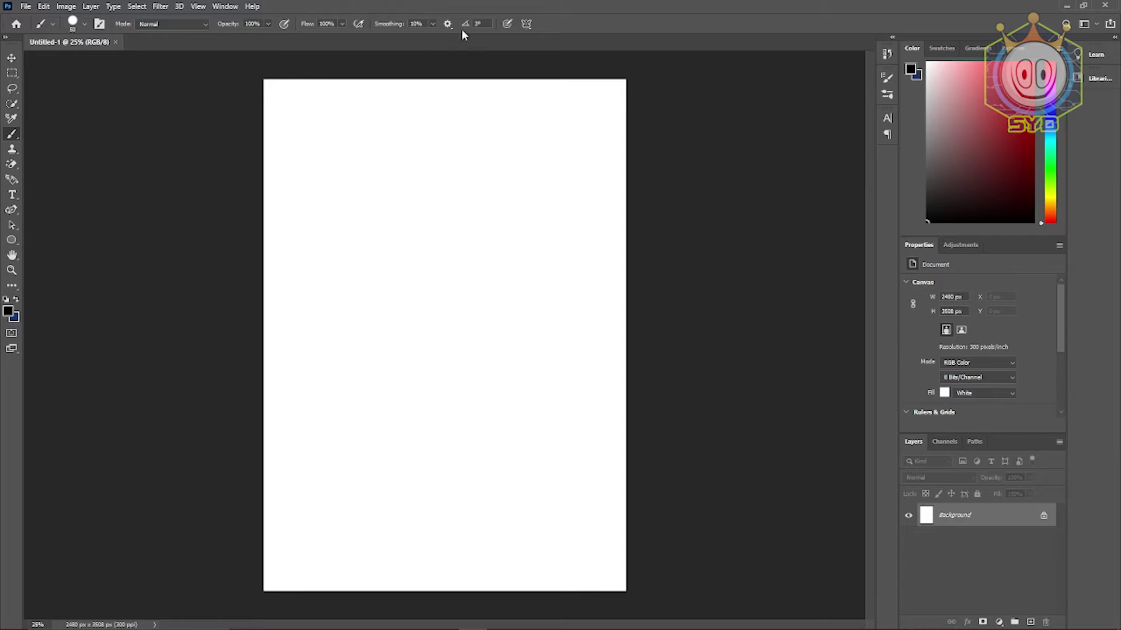
left_click(526, 24)
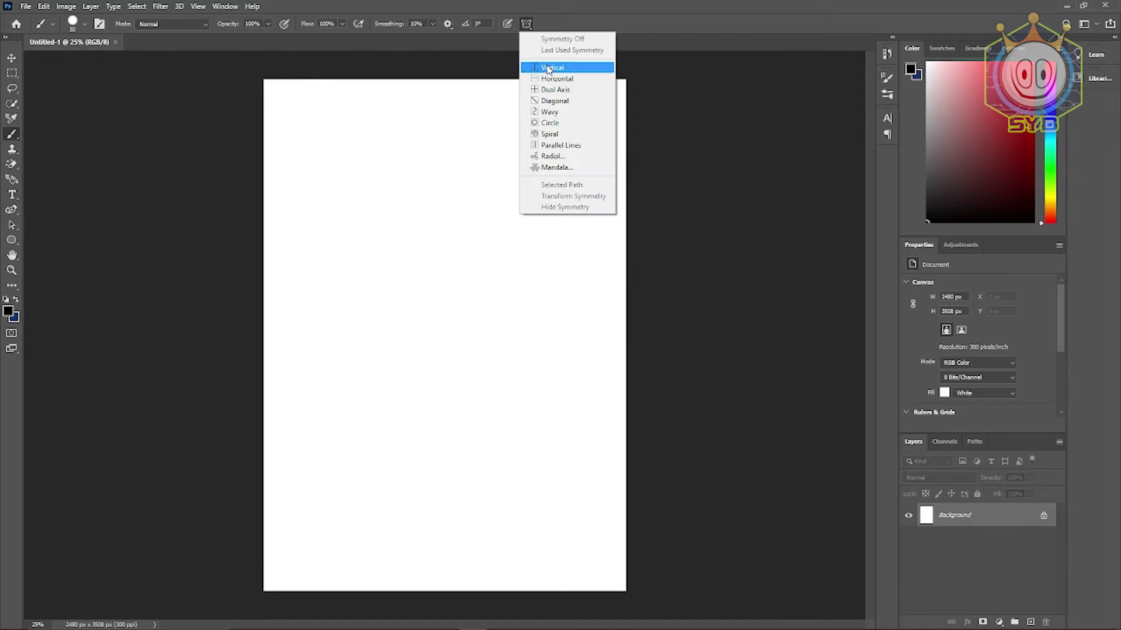
left_click(549, 69)
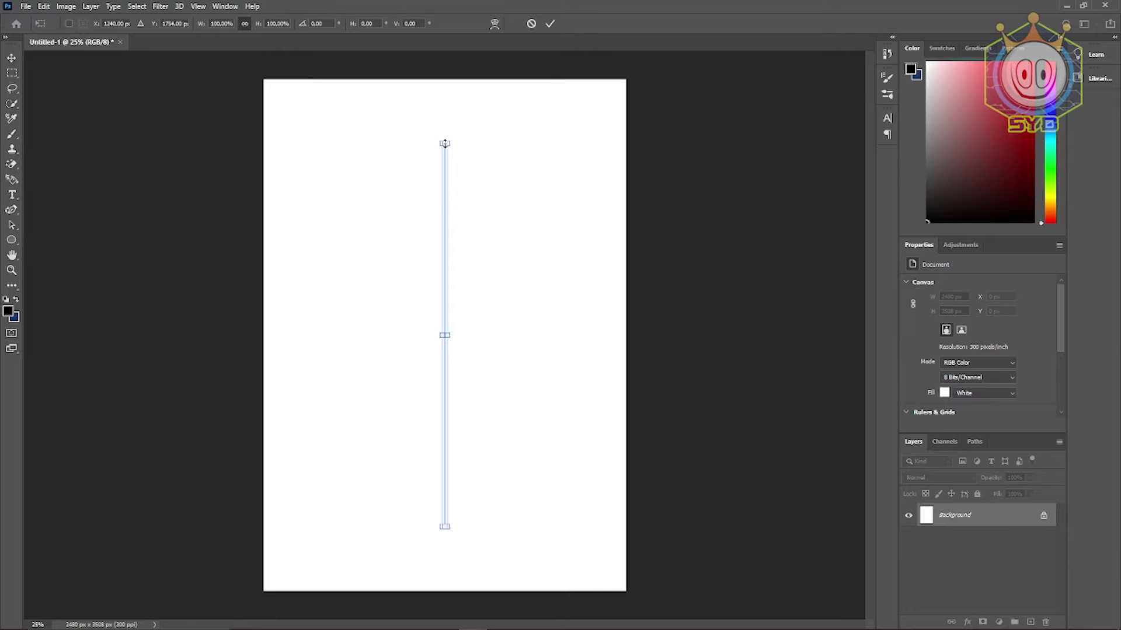
left_click_drag(445, 143, 445, 79)
scroll(511, 235, "up", 2)
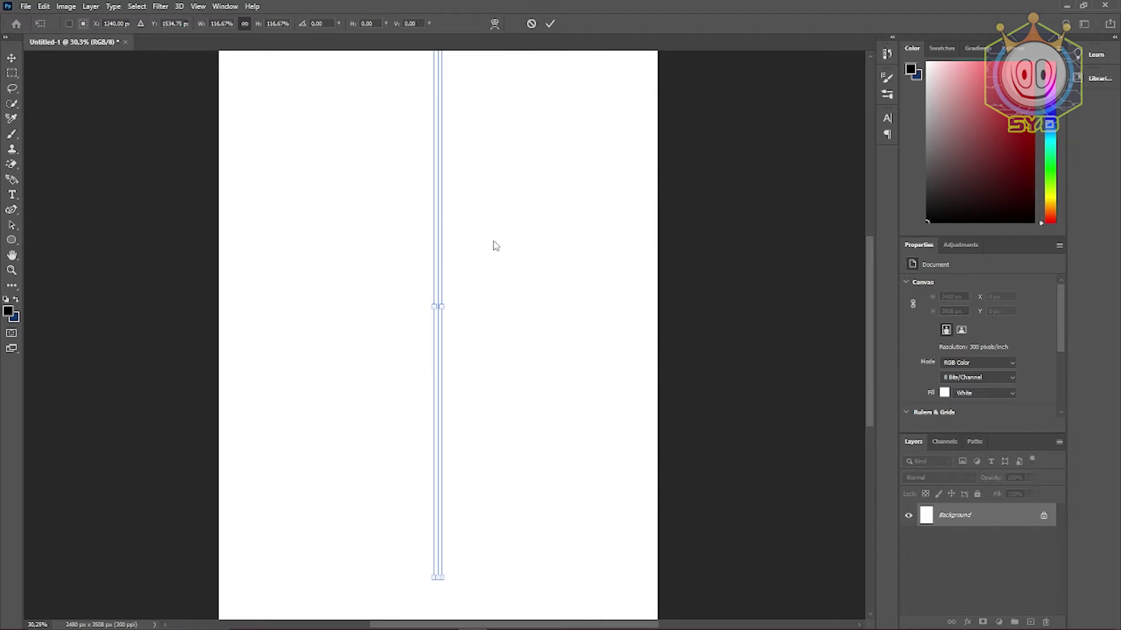
scroll(471, 281, "down", 2)
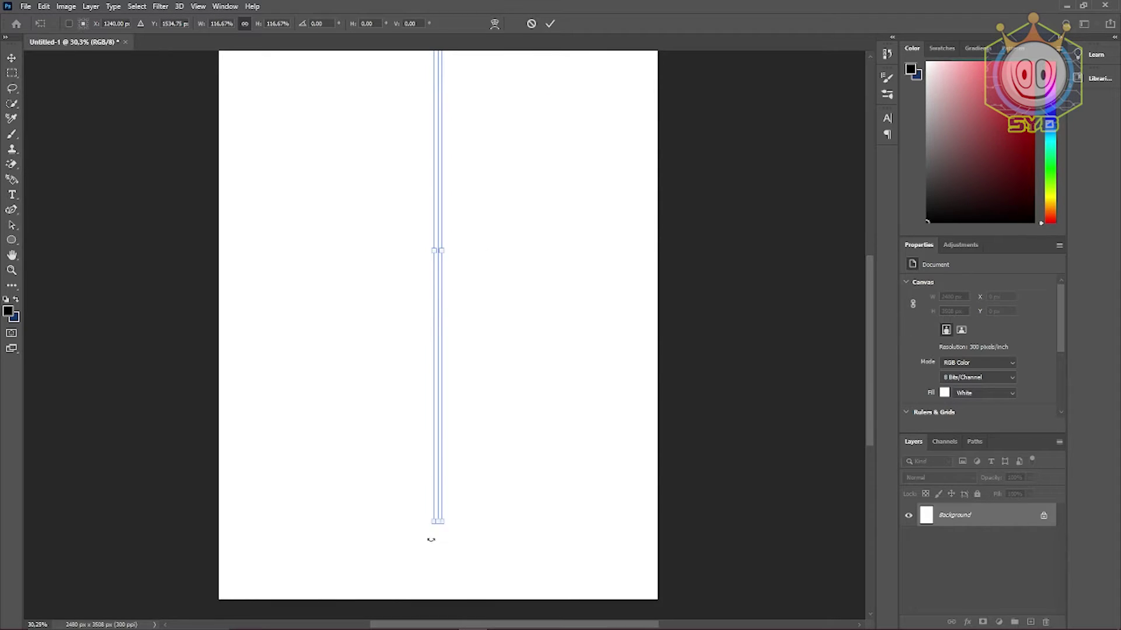
left_click_drag(437, 523, 438, 605)
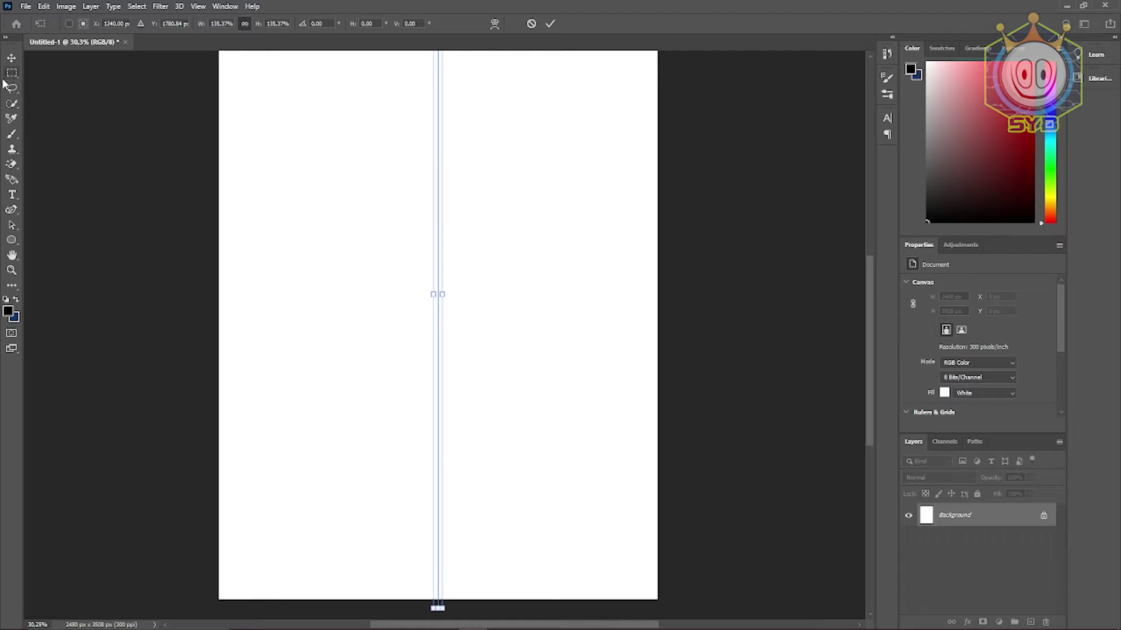
key("Return")
- Add a new layer and draw the mirrored central horn, curved side-of-head contours and small inner ears with a 30 px black brush
scroll(454, 146, "up", 2)
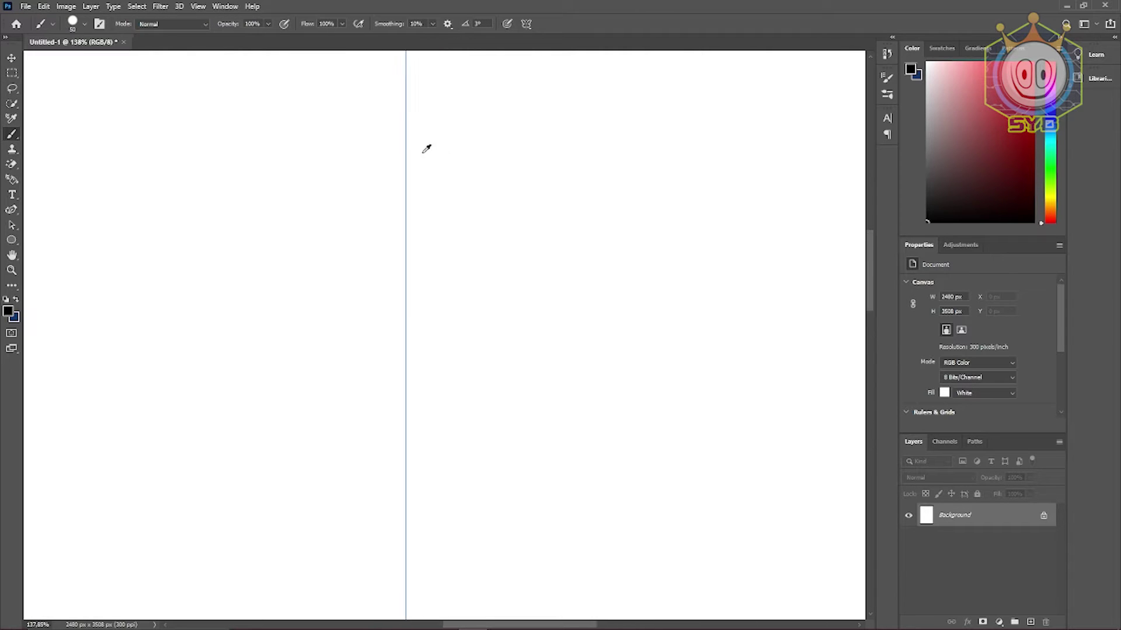
scroll(359, 157, "up", 5)
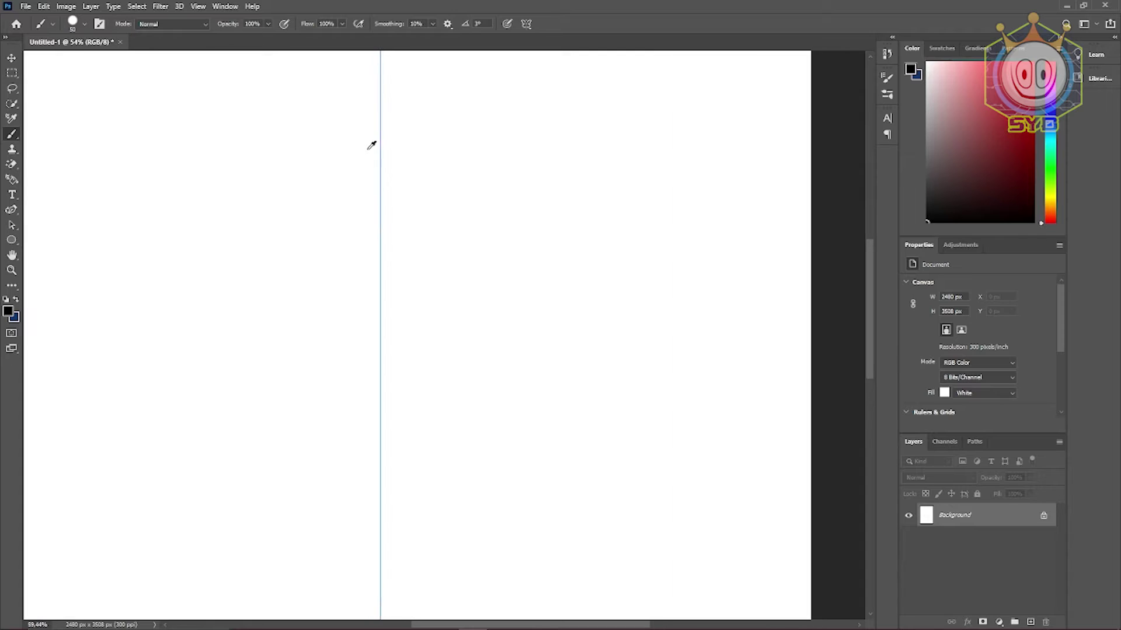
left_click(1030, 622)
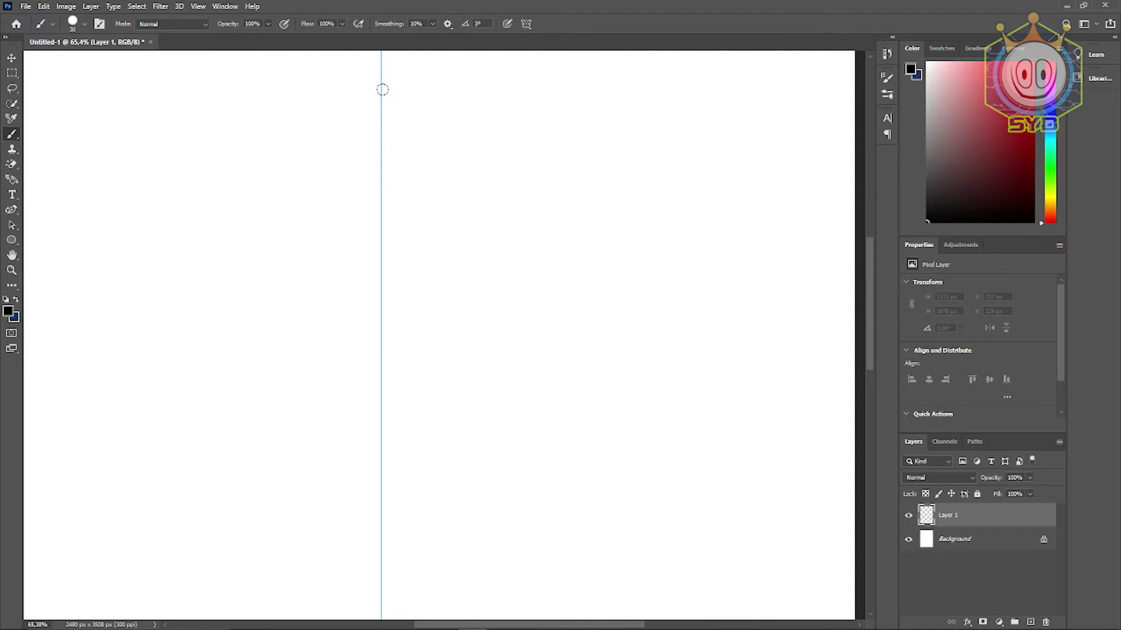
mouse_move(382, 89)
left_mouse_down()
mouse_move(440, 234)
mouse_move(445, 282)
mouse_move(413, 384)
mouse_move(436, 437)
mouse_move(408, 492)
left_mouse_up()
key("ctrl+z")
mouse_move(382, 84)
left_mouse_down()
mouse_move(441, 229)
mouse_move(455, 315)
mouse_move(404, 444)
mouse_move(410, 474)
mouse_move(587, 415)
mouse_move(627, 291)
mouse_move(639, 287)
mouse_move(614, 264)
mouse_move(602, 217)
mouse_move(611, 187)
mouse_move(656, 163)
mouse_move(664, 207)
mouse_move(617, 256)
left_mouse_up()
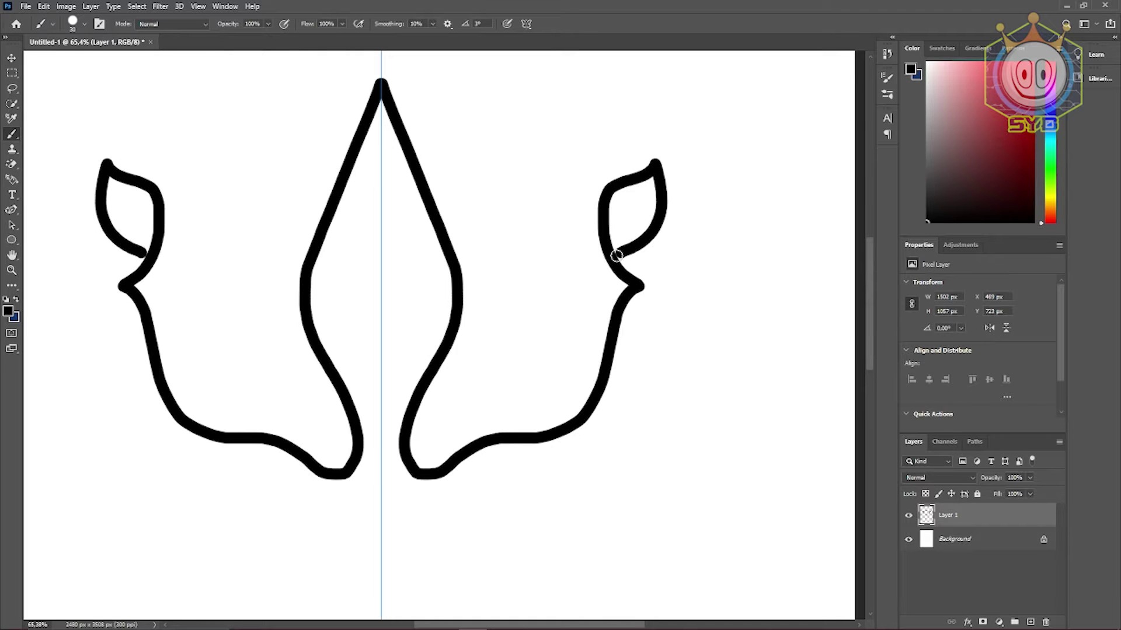
- Draw the mirrored snout plate below the horn, the nostrils beneath it, and an angular muzzle outline meeting at a central point
mouse_move(531, 309)
left_mouse_down()
mouse_move(553, 193)
mouse_move(540, 356)
mouse_move(547, 178)
left_mouse_up()
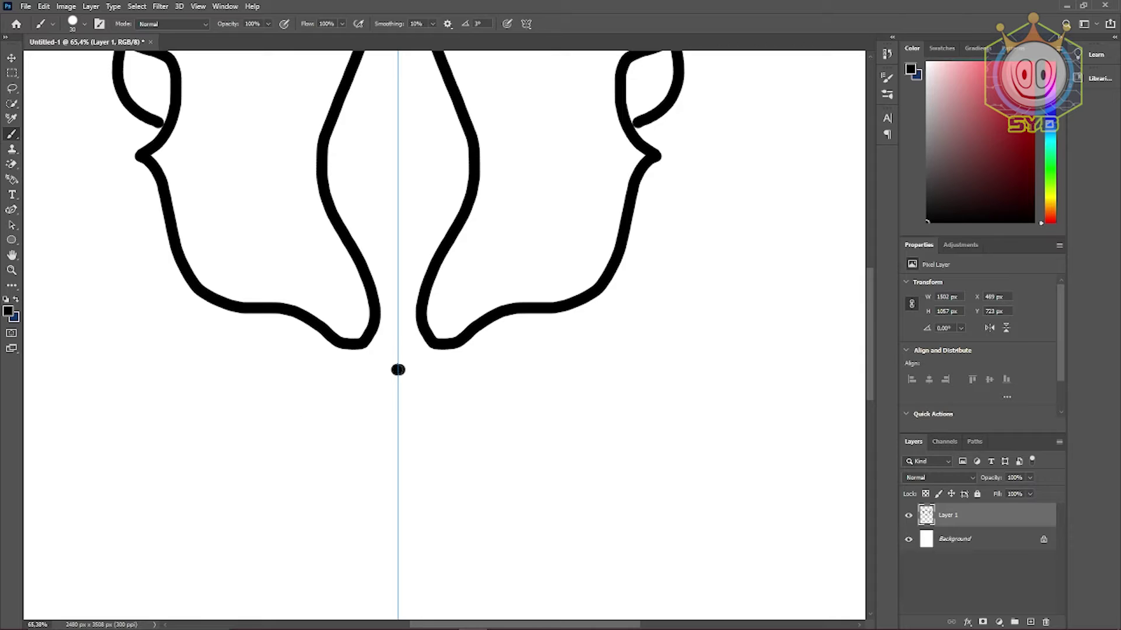
mouse_move(398, 369)
left_mouse_down()
mouse_move(336, 363)
mouse_move(374, 362)
mouse_move(300, 376)
mouse_move(291, 396)
mouse_move(287, 428)
mouse_move(389, 503)
mouse_move(391, 547)
mouse_move(347, 567)
mouse_move(301, 544)
mouse_move(313, 459)
mouse_move(363, 497)
mouse_move(364, 534)
mouse_move(319, 534)
left_mouse_up()
key("ctrl+z")
left_click_drag(459, 477, 454, 310)
mouse_move(277, 239)
left_mouse_down()
mouse_move(249, 317)
mouse_move(260, 394)
mouse_move(313, 443)
mouse_move(394, 489)
left_mouse_up()
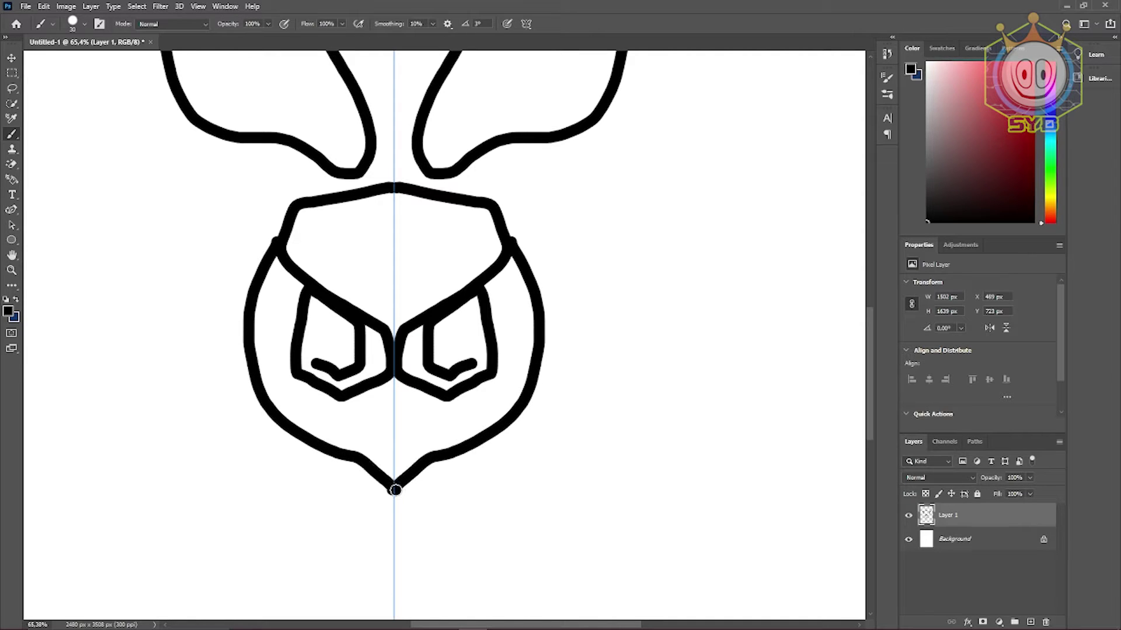
key("ctrl+z")
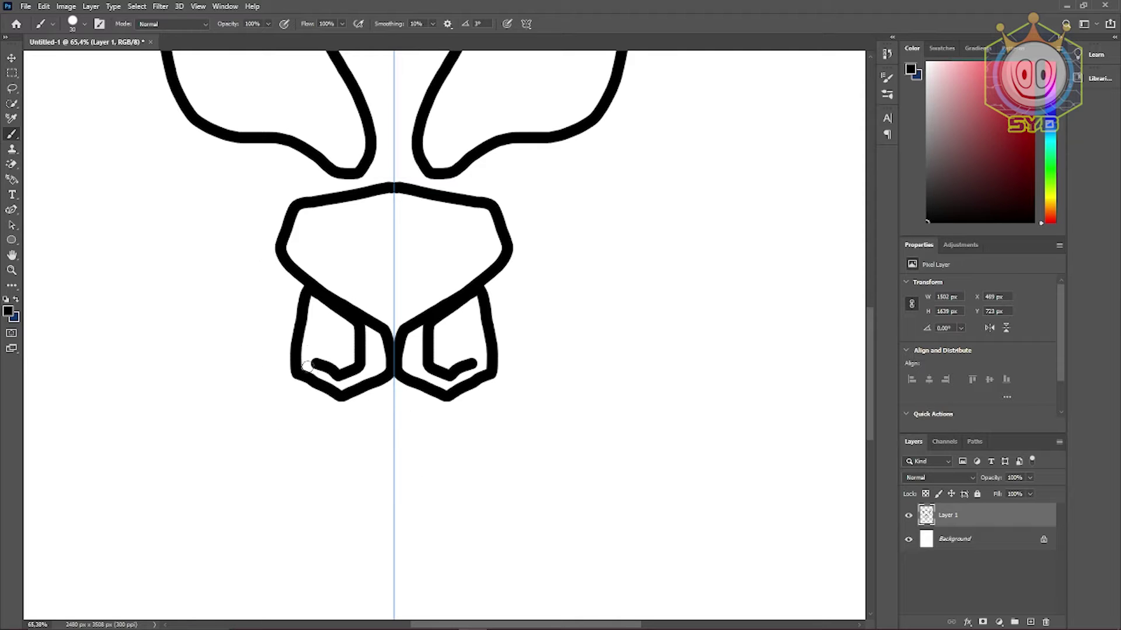
mouse_move(278, 246)
left_mouse_down()
mouse_move(253, 340)
mouse_move(268, 387)
mouse_move(277, 400)
mouse_move(362, 420)
mouse_move(400, 450)
left_mouse_up()
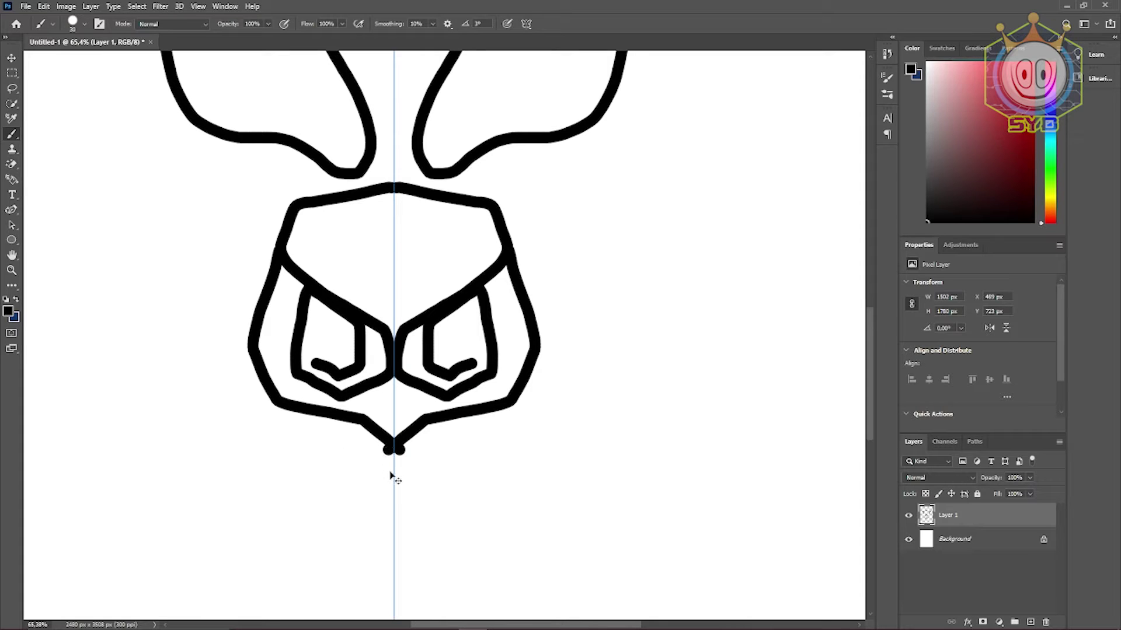
- Erase the stroke overshoot at the muzzle's lower point and draw a rounded chin outline below it with the Brush
right_click(13, 165)
left_click(70, 165)
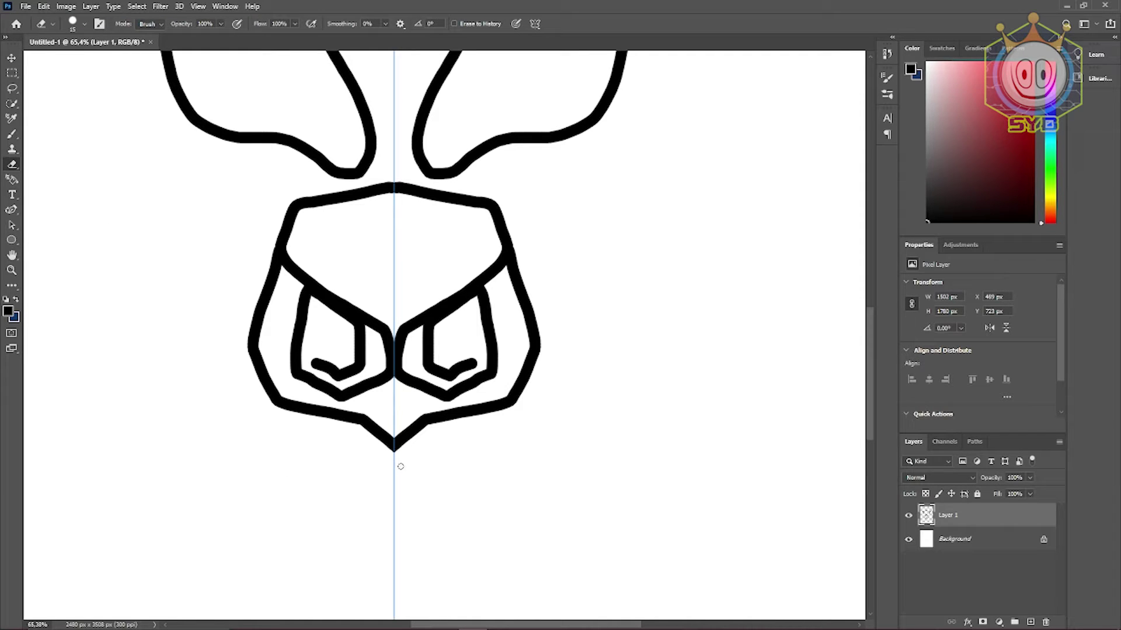
left_click(12, 133)
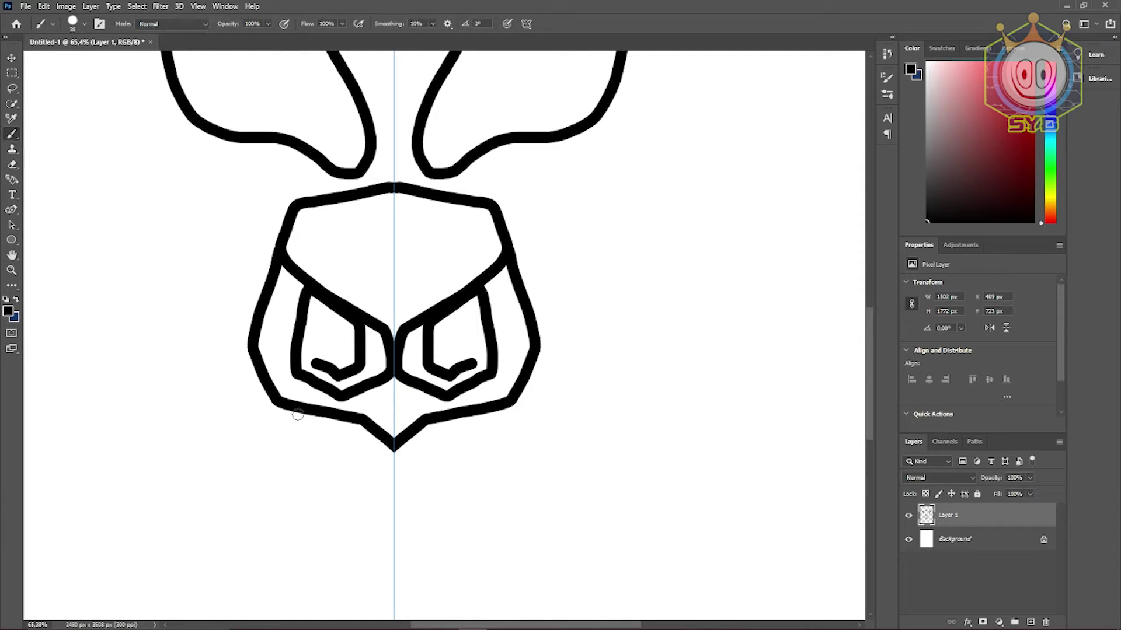
mouse_move(278, 407)
left_mouse_down()
mouse_move(276, 432)
mouse_move(305, 477)
mouse_move(352, 515)
mouse_move(399, 523)
left_mouse_up()
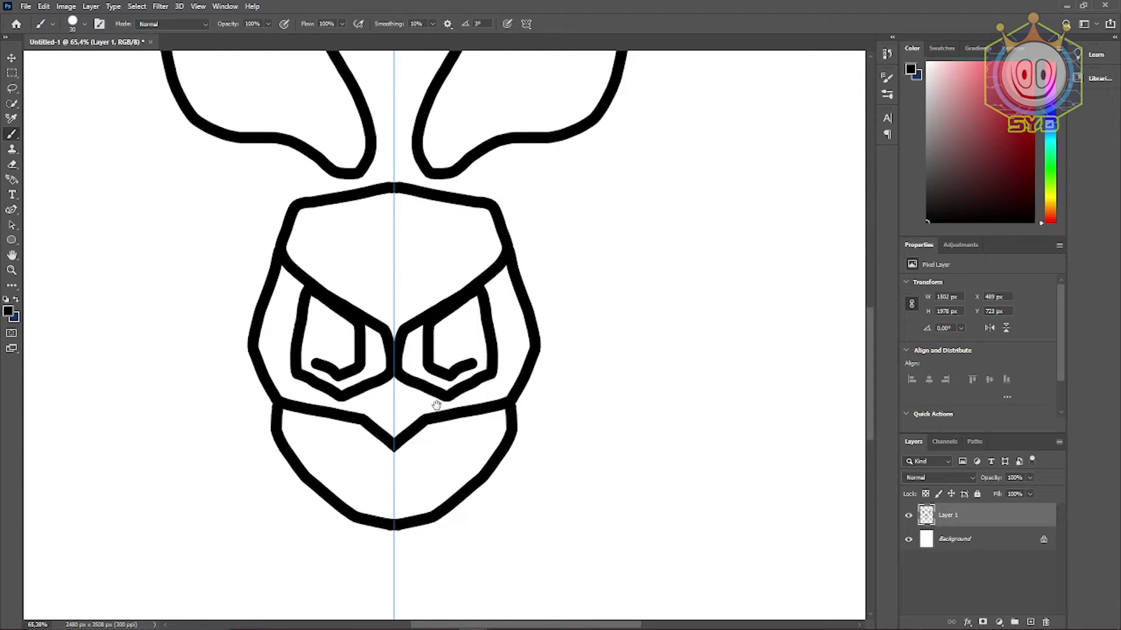
scroll(436, 404, "up", 5)
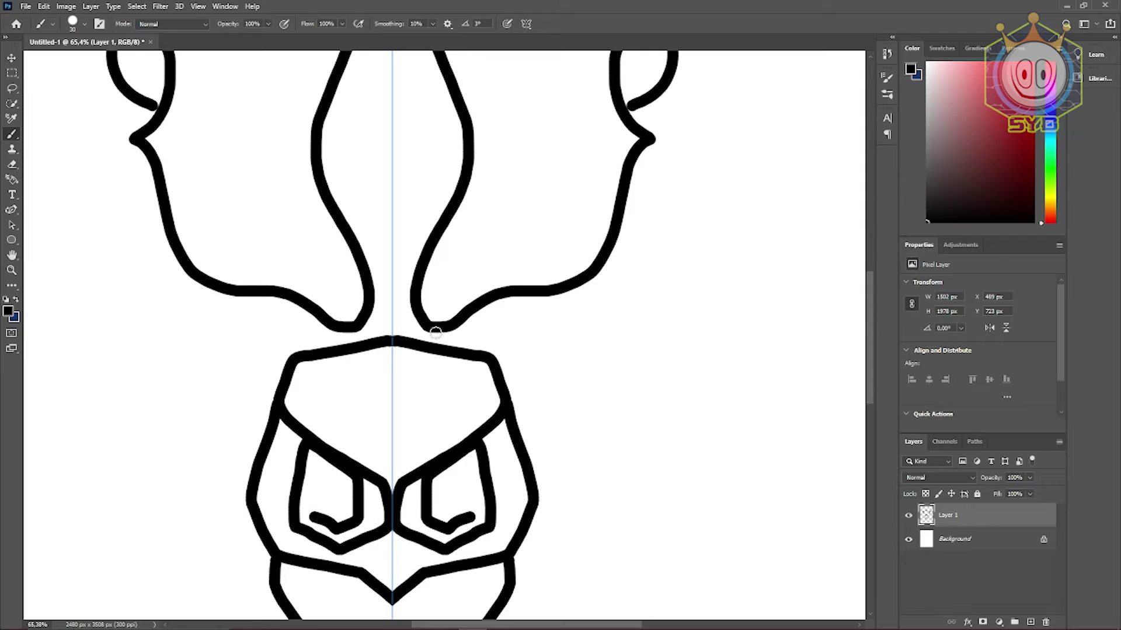
left_click_drag(427, 328, 421, 346)
key("ctrl+z")
mouse_move(445, 232)
left_mouse_down()
mouse_move(503, 300)
mouse_move(502, 398)
left_mouse_up()
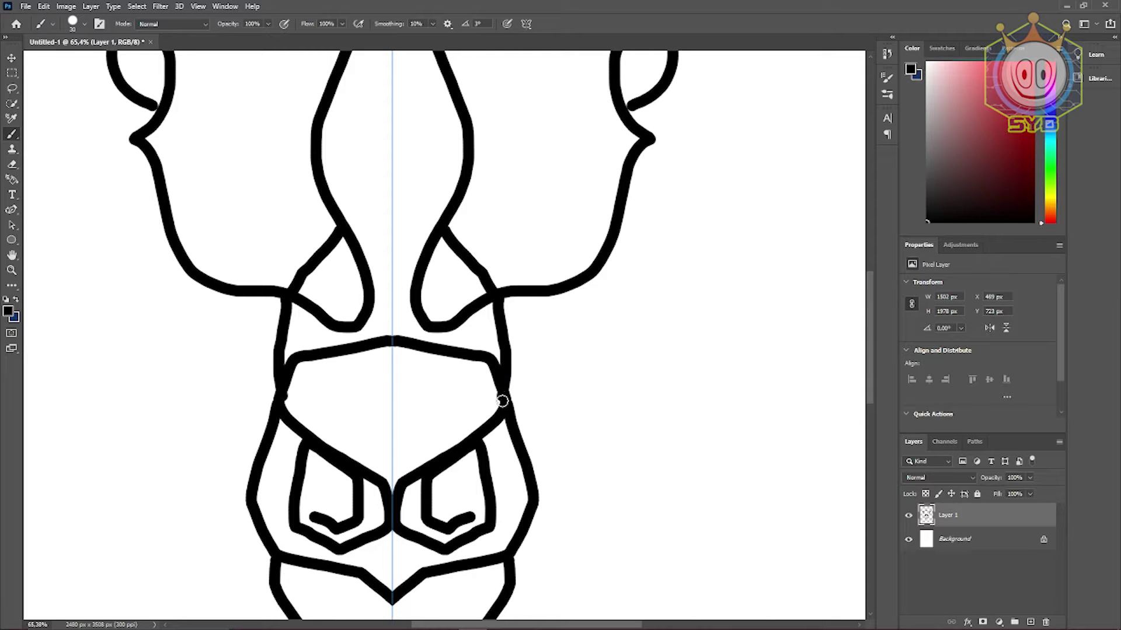
key("ctrl+z")
key("ctrl+z")
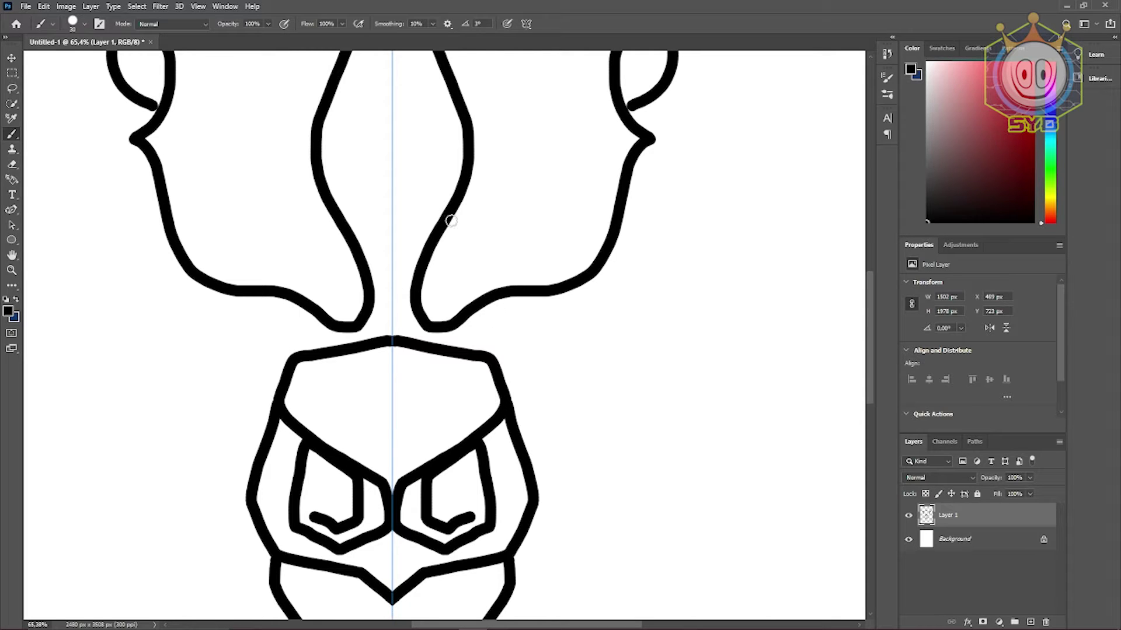
- Draw mirrored curves flanking the horn's base and short strokes joining the base to the snout plate's upper corners
mouse_move(449, 221)
left_mouse_down()
mouse_move(485, 239)
mouse_move(524, 289)
left_mouse_up()
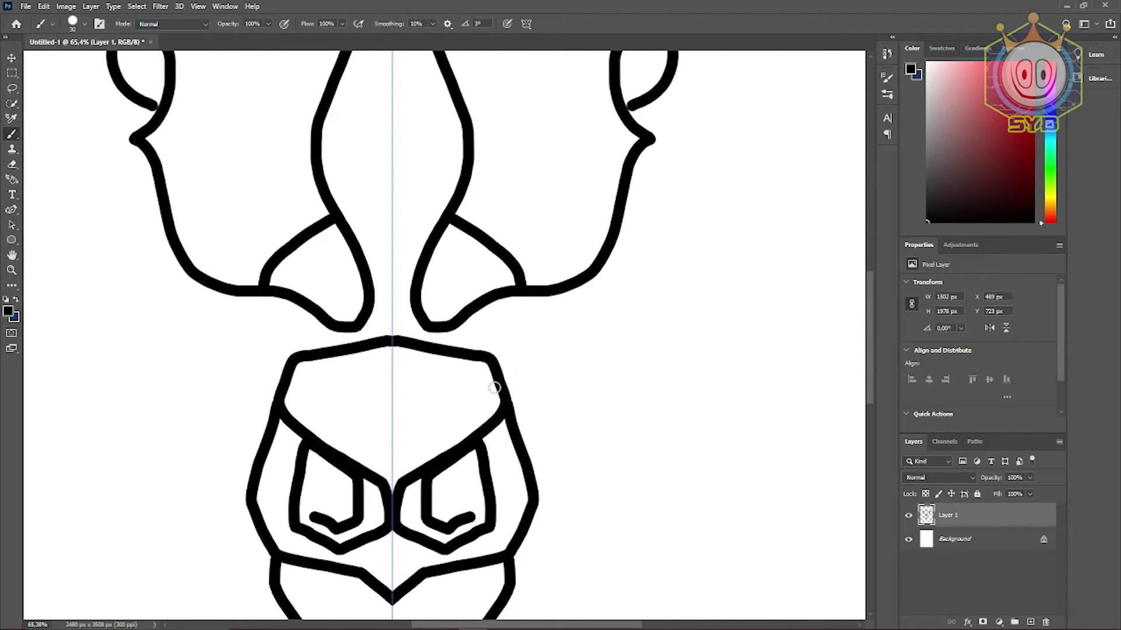
mouse_move(425, 325)
left_mouse_down()
mouse_move(521, 353)
mouse_move(513, 402)
left_mouse_up()
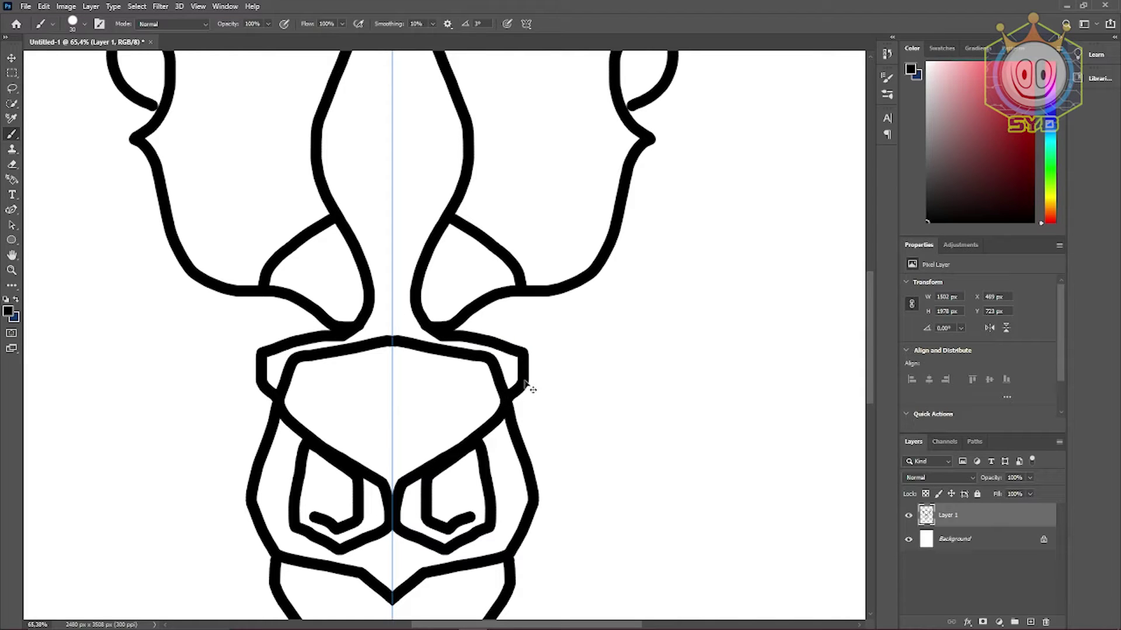
key("ctrl+z")
left_click_drag(453, 328, 495, 358)
- Draw a narrow mirrored ridge inside the horn and down the snout, plus angular eye shapes with thick outer corners beside the horn's base
mouse_move(406, 239)
left_mouse_down()
mouse_move(408, 272)
mouse_move(407, 261)
left_mouse_up()
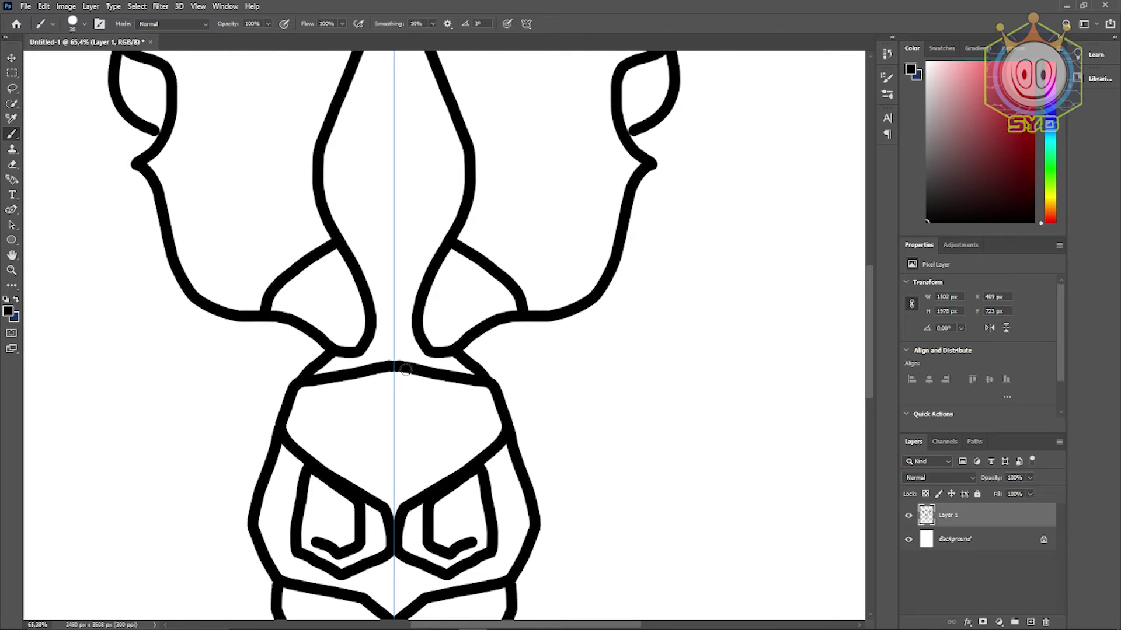
left_click_drag(404, 377, 401, 449)
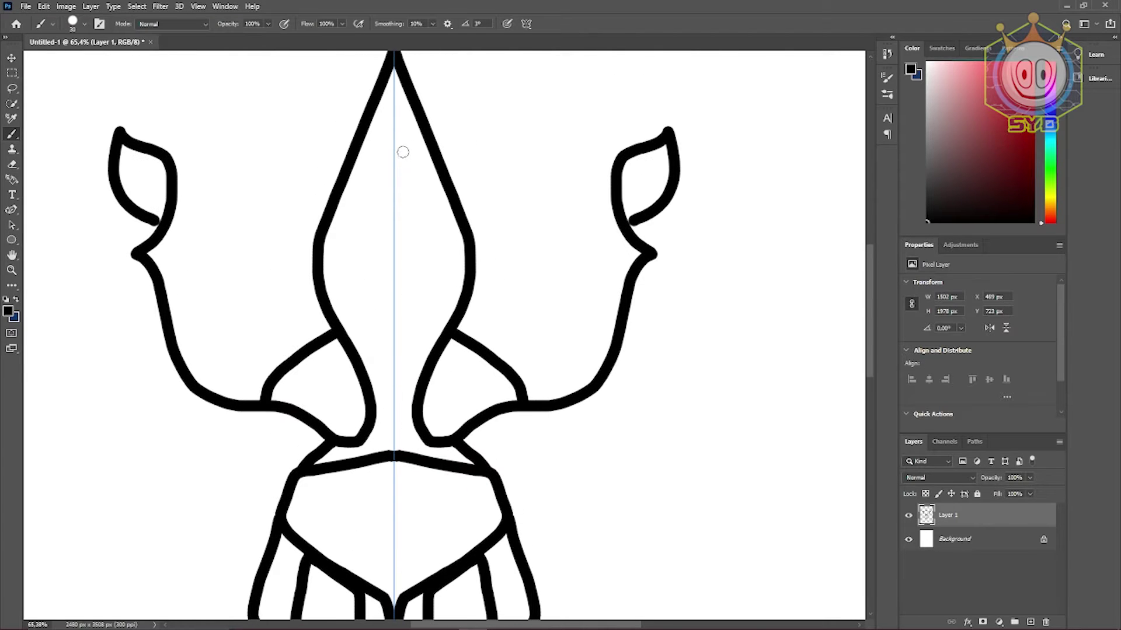
mouse_move(396, 104)
left_mouse_down()
mouse_move(411, 142)
mouse_move(415, 460)
mouse_move(398, 580)
left_mouse_up()
scroll(419, 501, "down", 5)
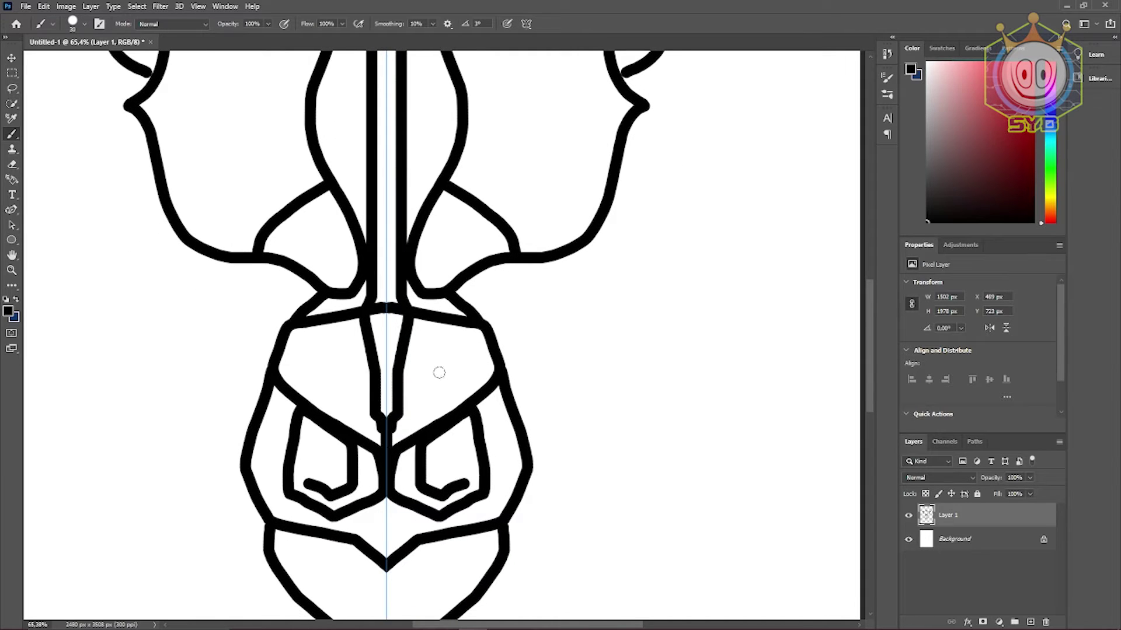
mouse_move(441, 342)
left_mouse_down()
mouse_move(440, 510)
mouse_move(428, 479)
mouse_move(513, 468)
mouse_move(541, 405)
mouse_move(569, 399)
mouse_move(577, 383)
mouse_move(559, 396)
left_mouse_up()
- Draw mirrored folds above the inner ears and a domed head outline meeting on the symmetry axis above the horn
mouse_move(422, 431)
left_mouse_down()
mouse_move(416, 205)
mouse_move(443, 565)
mouse_move(424, 515)
left_mouse_up()
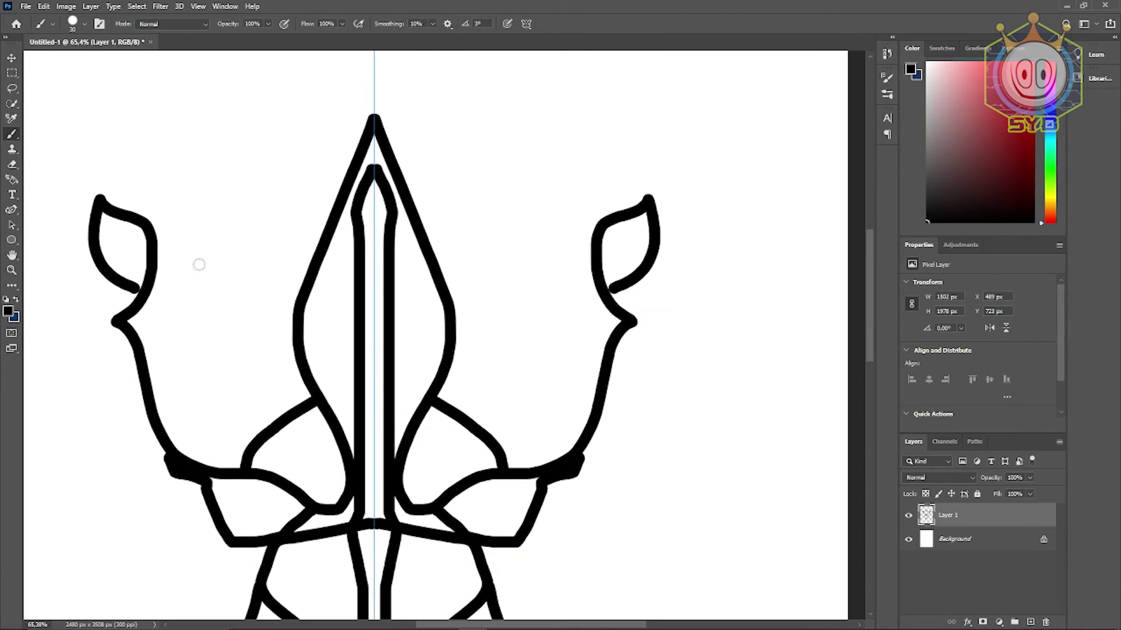
scroll(240, 248, "up", 4)
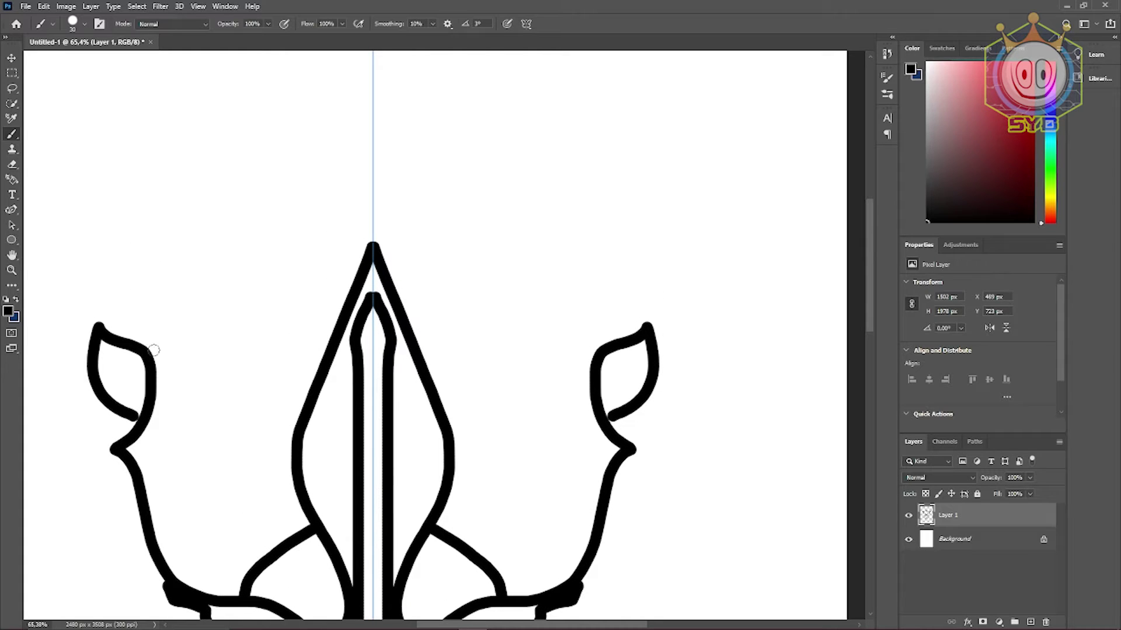
mouse_move(100, 324)
left_mouse_down()
mouse_move(164, 328)
mouse_move(174, 340)
mouse_move(165, 357)
mouse_move(193, 343)
mouse_move(175, 306)
mouse_move(181, 279)
mouse_move(273, 203)
mouse_move(373, 163)
left_mouse_up()
- Draw mirrored flared cheek outlines from the outer eye corners down to the sides of the snout plate
key("space")
mouse_move(436, 434)
left_mouse_down()
mouse_move(446, 220)
mouse_move(436, 280)
mouse_move(430, 167)
mouse_move(456, 147)
left_mouse_up()
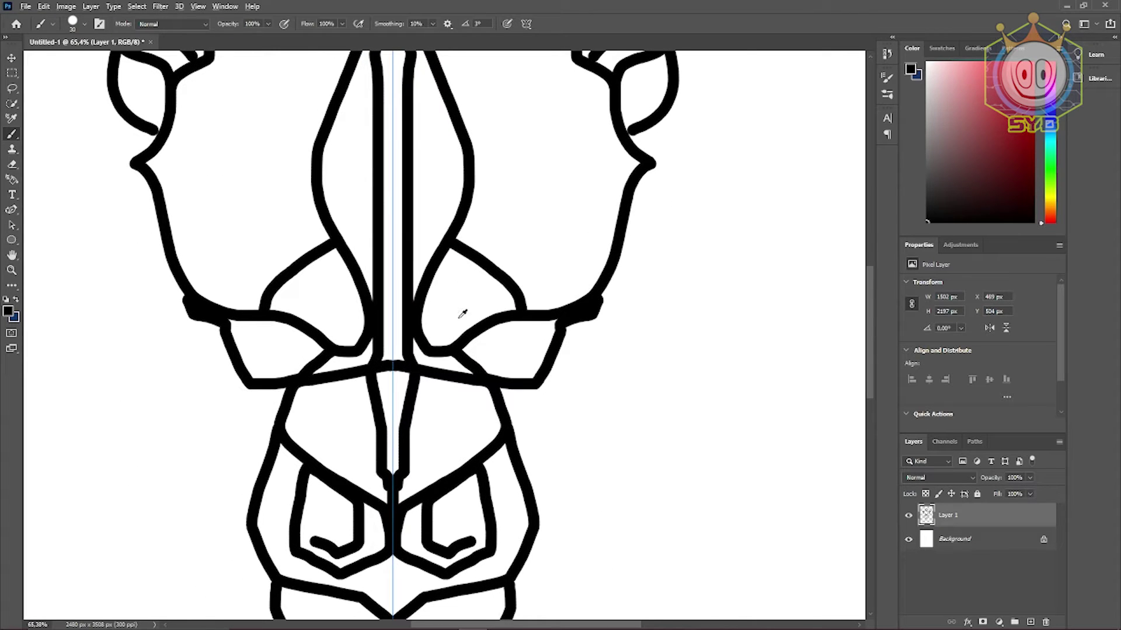
scroll(462, 314, "down", 5)
scroll(533, 321, "up", 3)
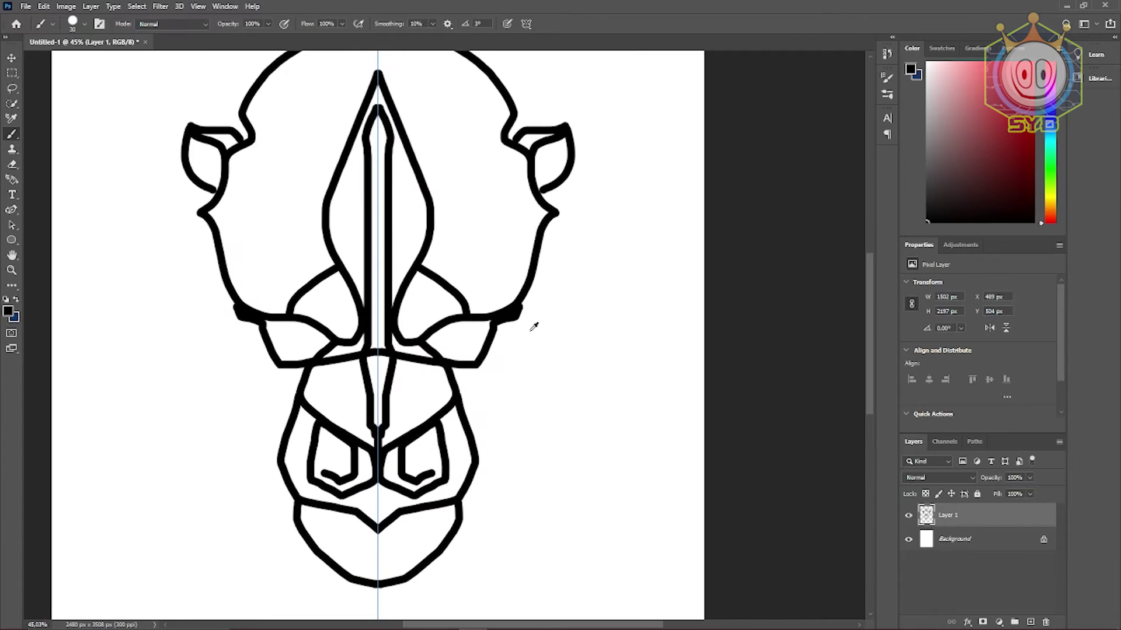
scroll(514, 328, "up", 2)
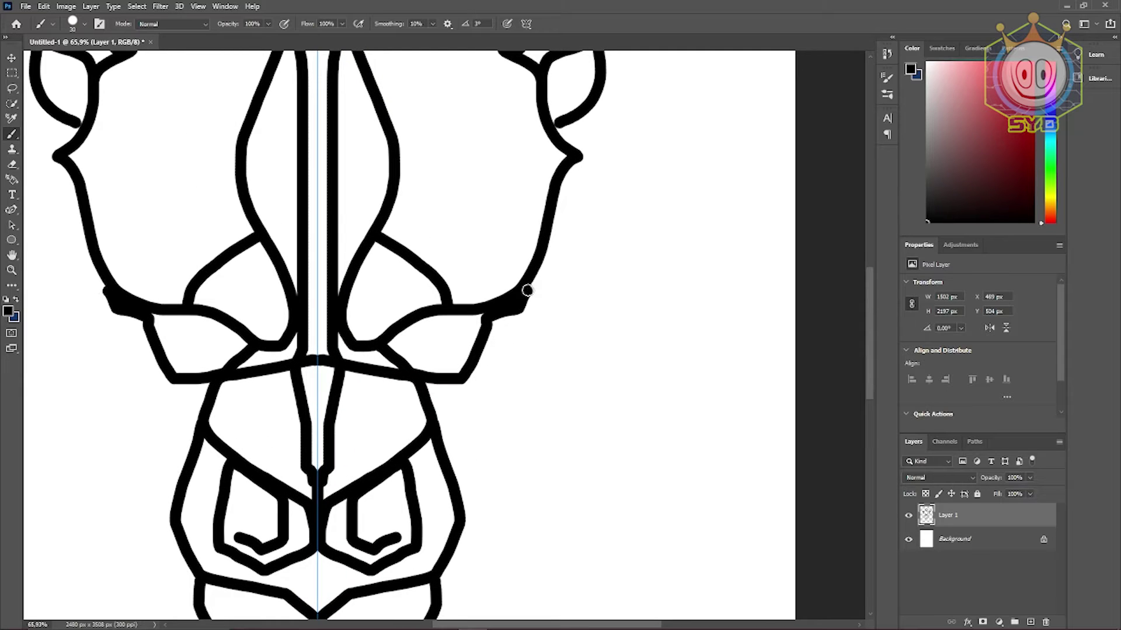
mouse_move(527, 290)
left_mouse_down()
mouse_move(550, 271)
mouse_move(524, 393)
mouse_move(454, 421)
mouse_move(438, 423)
mouse_move(374, 309)
mouse_move(380, 230)
mouse_move(393, 320)
left_mouse_up()
- Draw mirrored narrow tusk shapes along the sides of the muzzle, pointing down beside the chin
scroll(400, 325, "down", 4)
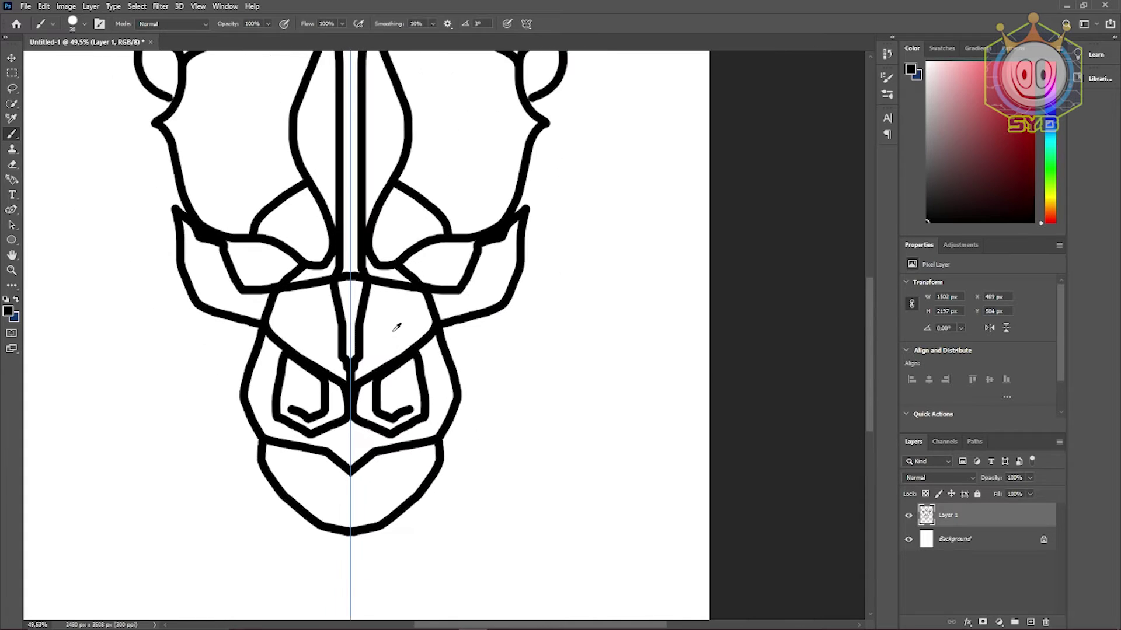
scroll(396, 328, "down", 1)
scroll(488, 309, "up", 2)
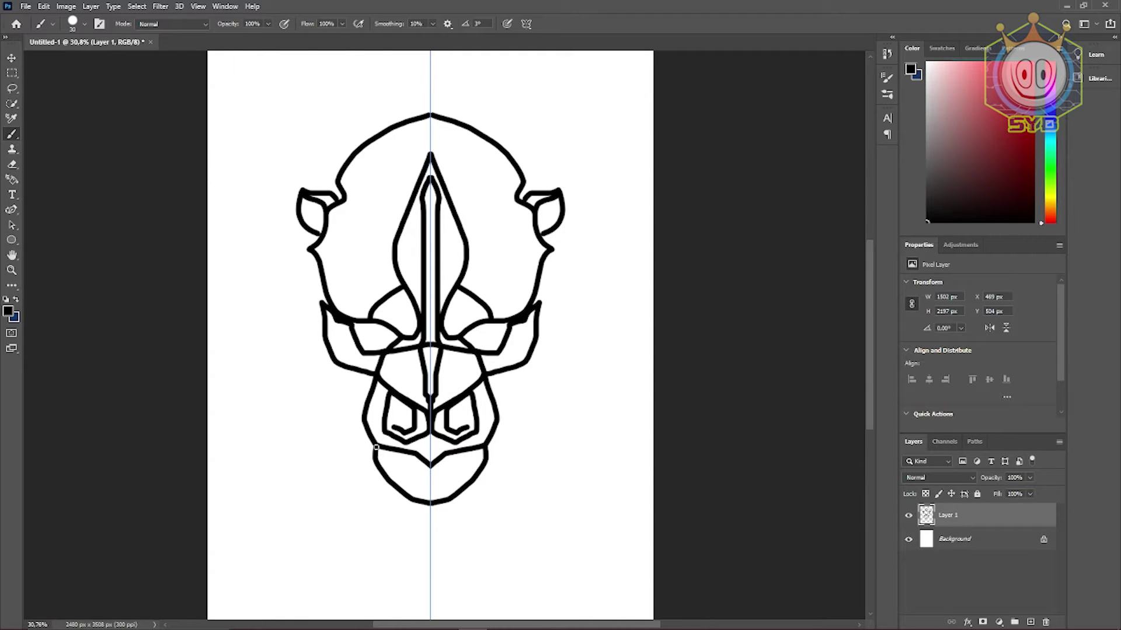
mouse_move(363, 421)
left_mouse_down()
mouse_move(356, 443)
mouse_move(377, 508)
mouse_move(387, 476)
left_mouse_up()
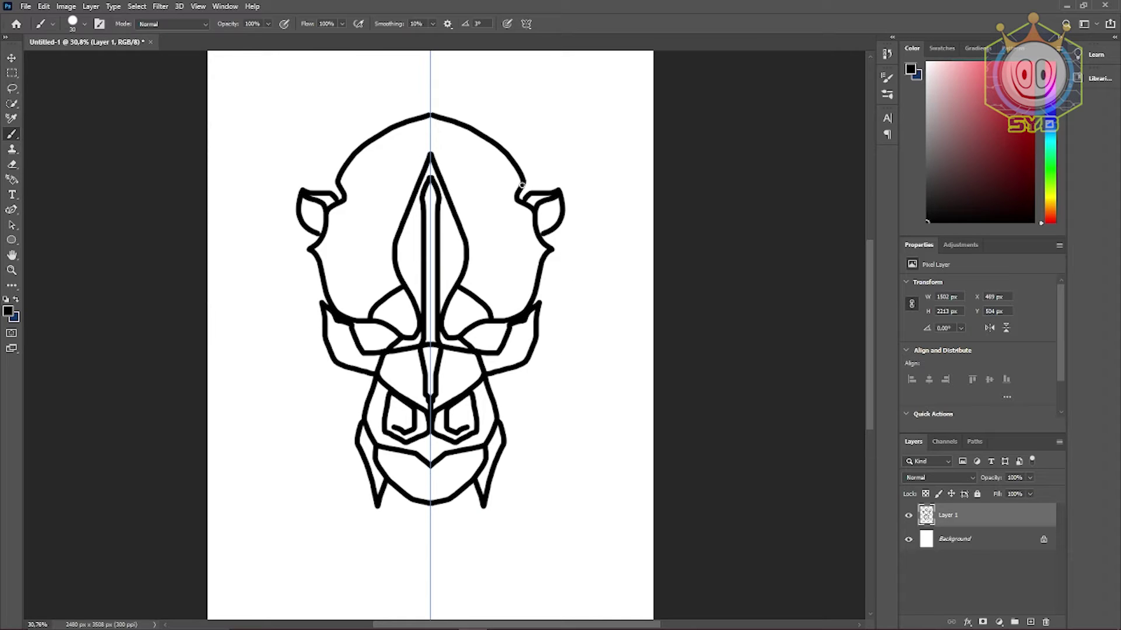
left_click_drag(536, 173, 577, 158)
mouse_move(599, 133)
left_mouse_down()
mouse_move(587, 226)
mouse_move(547, 263)
left_mouse_up()
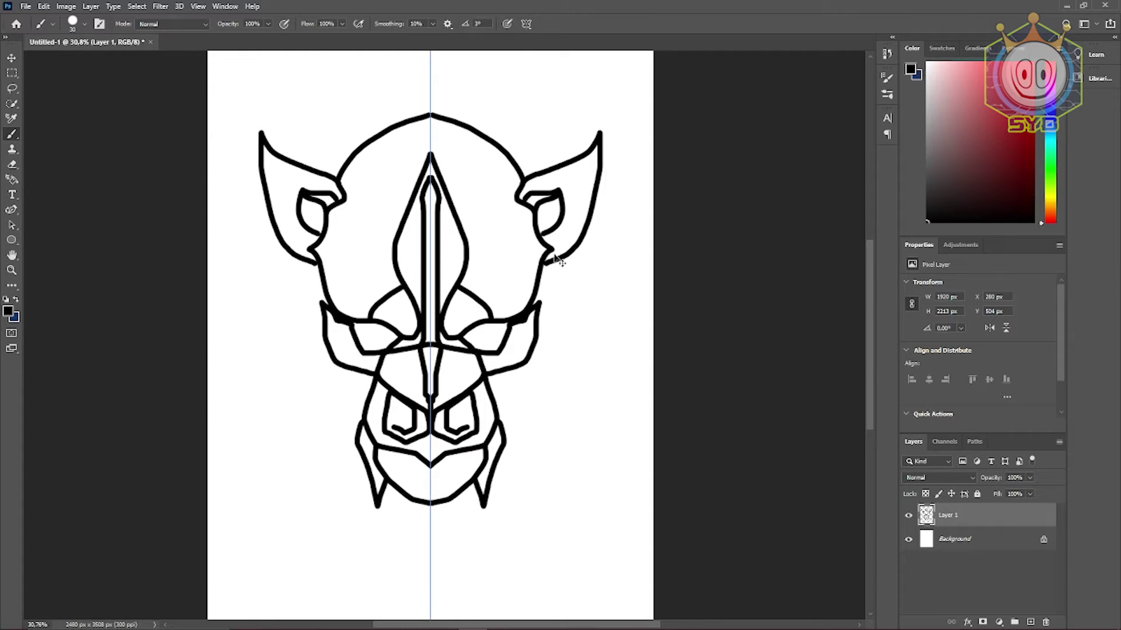
key("ctrl+z")
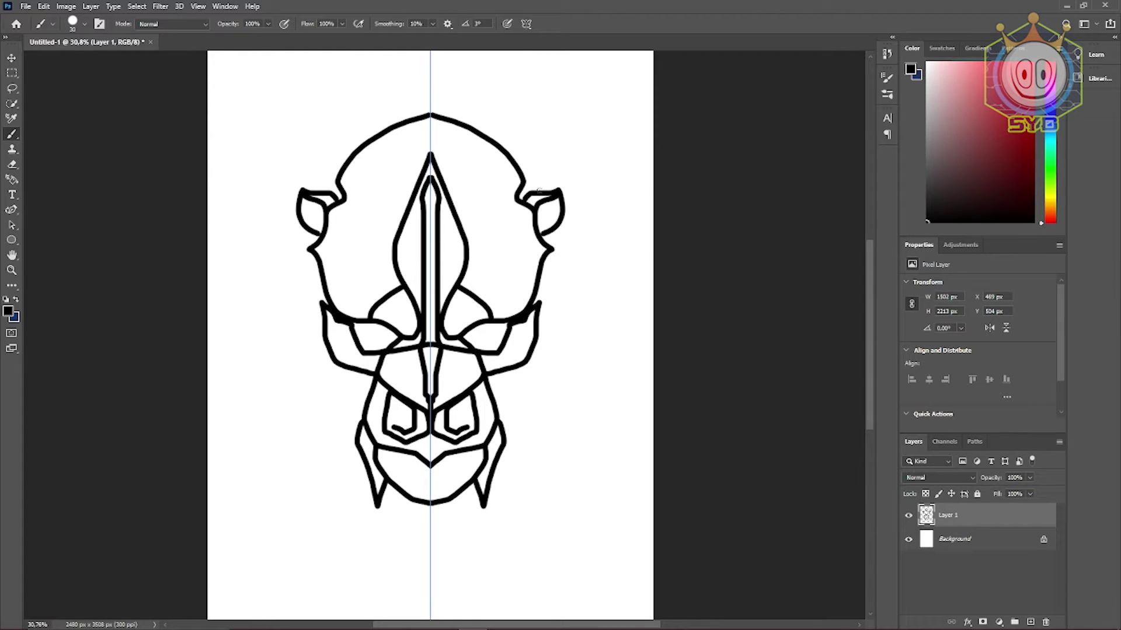
- Undo the tusk shapes and draw mirrored outer jaw outlines from below the ears, bulging around the cheeks down to the chin
key("ctrl+z")
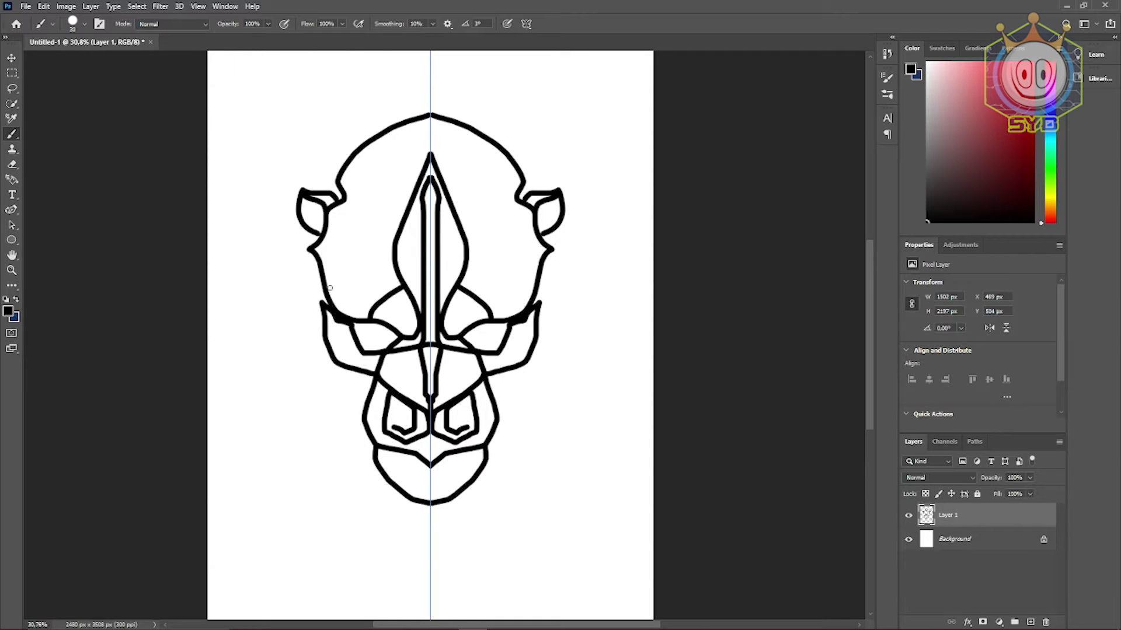
mouse_move(321, 274)
left_mouse_down()
mouse_move(300, 331)
mouse_move(302, 369)
mouse_move(355, 464)
mouse_move(400, 492)
left_mouse_up()
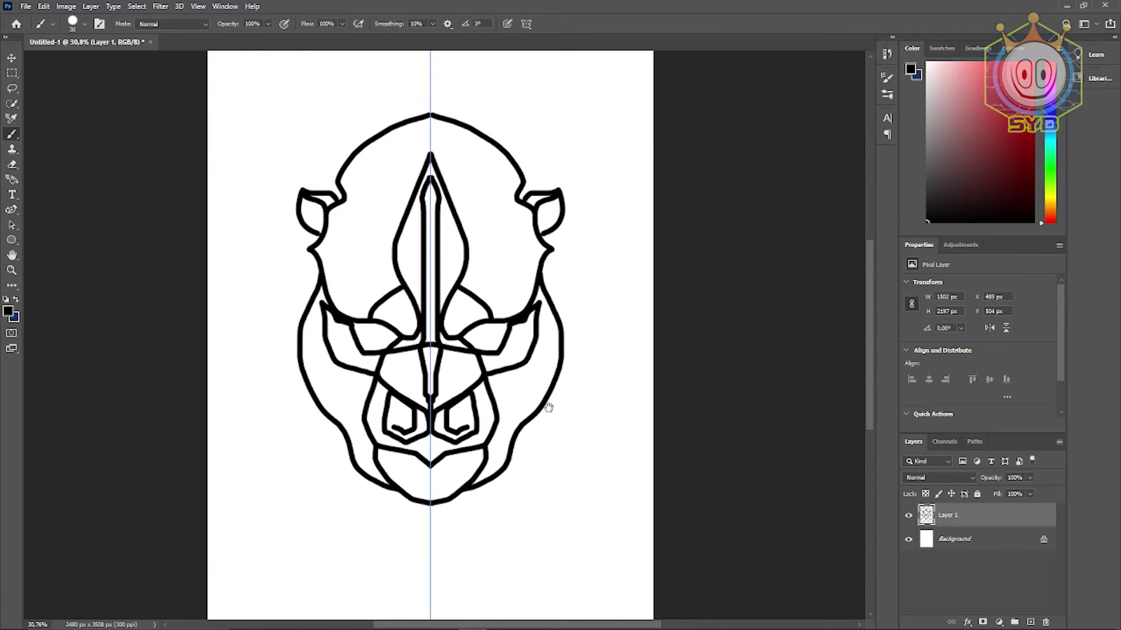
left_click_drag(548, 406, 506, 433)
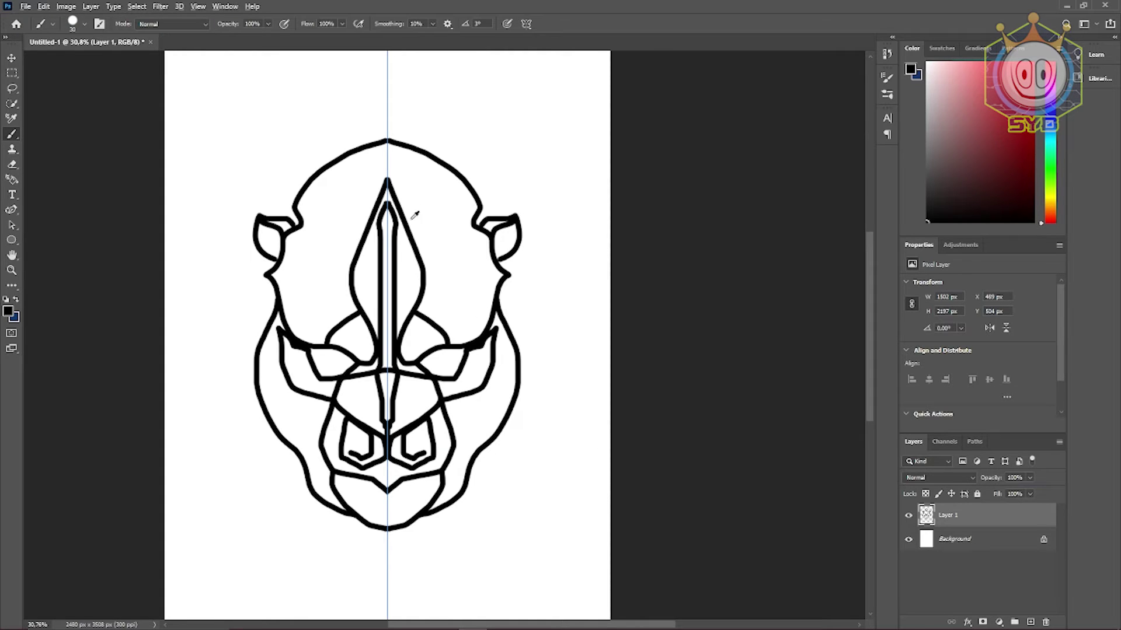
- Draw mirrored curved facet lines inside the horn and across the snout plate below the eyes
scroll(411, 219, "up", 5)
mouse_move(409, 241)
left_mouse_down()
mouse_move(409, 287)
mouse_move(390, 321)
mouse_move(426, 372)
mouse_move(387, 435)
mouse_move(436, 364)
mouse_move(425, 192)
left_mouse_up()
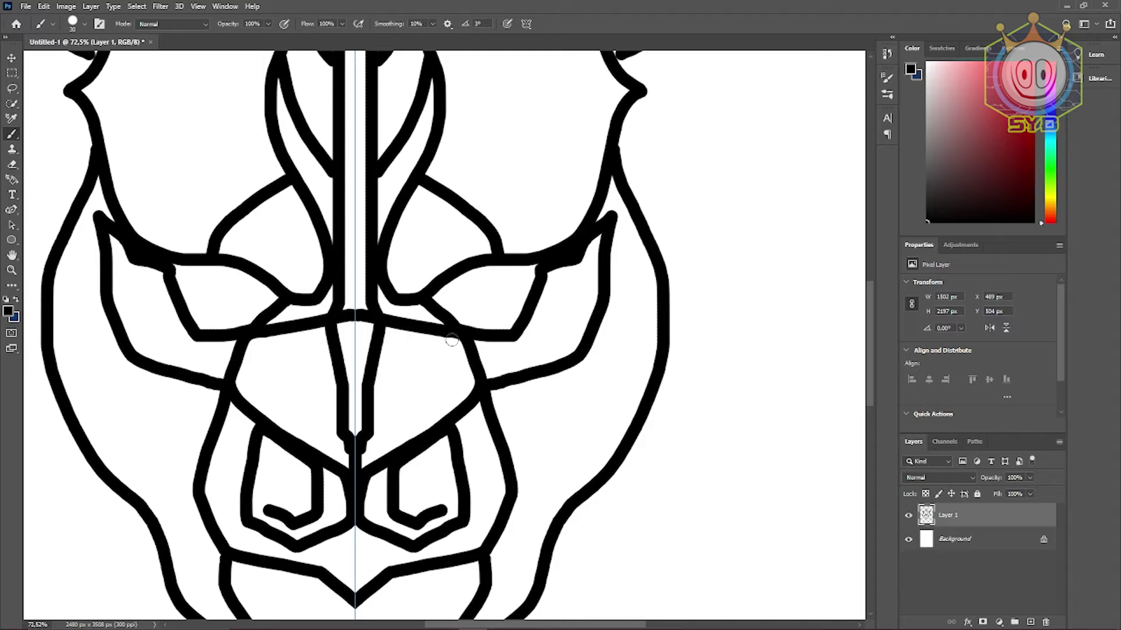
mouse_move(452, 340)
left_mouse_down()
mouse_move(423, 378)
mouse_move(367, 413)
left_mouse_up()
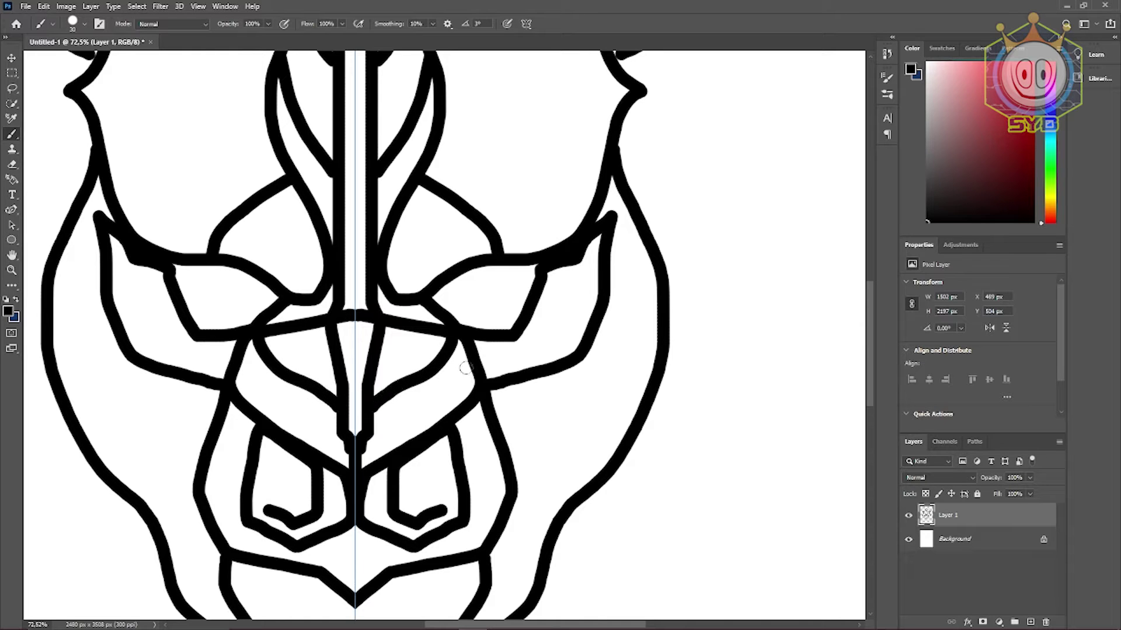
mouse_move(417, 305)
left_mouse_down()
mouse_move(362, 338)
mouse_move(462, 194)
mouse_move(574, 223)
mouse_move(501, 284)
left_mouse_up()
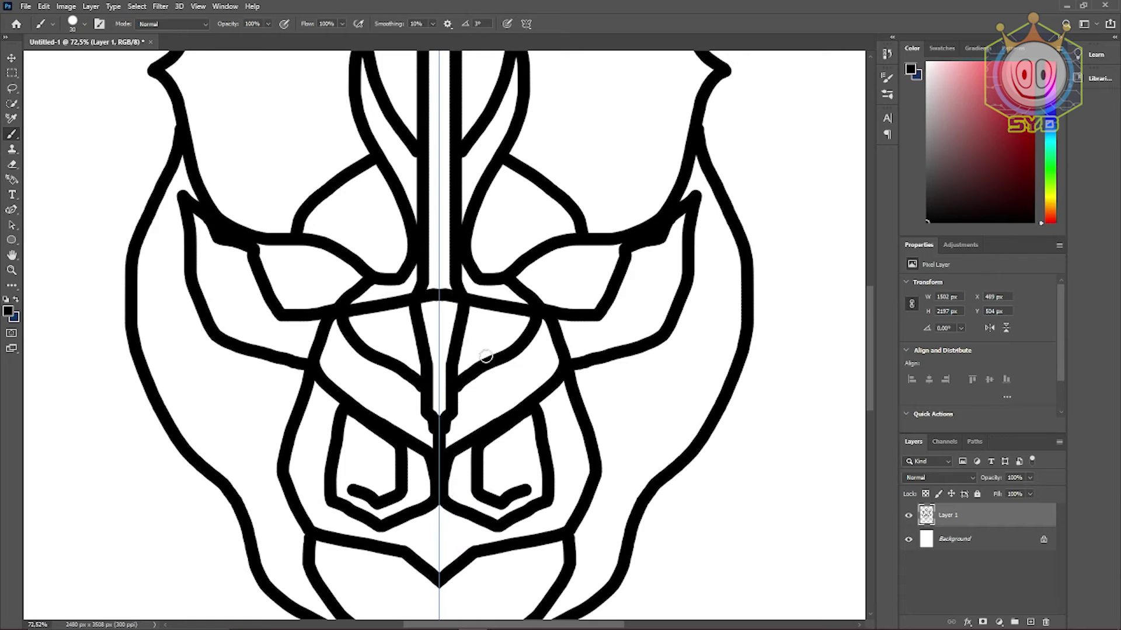
left_click_drag(497, 419, 345, 408)
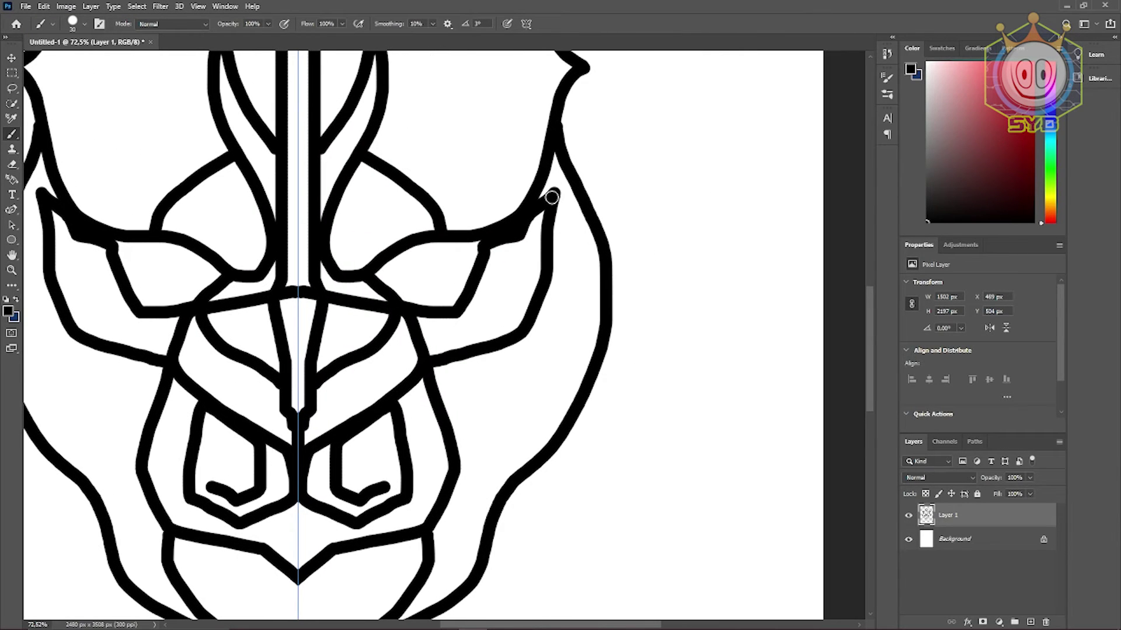
- Divide the area between cheek and outer jaw with mirrored angular bands and a diagonal line down to the jaw bend
mouse_move(555, 147)
left_mouse_down()
mouse_move(553, 253)
mouse_move(551, 170)
mouse_move(538, 200)
mouse_move(553, 220)
mouse_move(553, 264)
mouse_move(581, 240)
mouse_move(586, 217)
mouse_move(589, 311)
left_mouse_up()
key("ctrl+z")
mouse_move(601, 263)
left_mouse_down()
mouse_move(586, 310)
mouse_move(531, 320)
mouse_move(568, 280)
mouse_move(636, 256)
left_mouse_up()
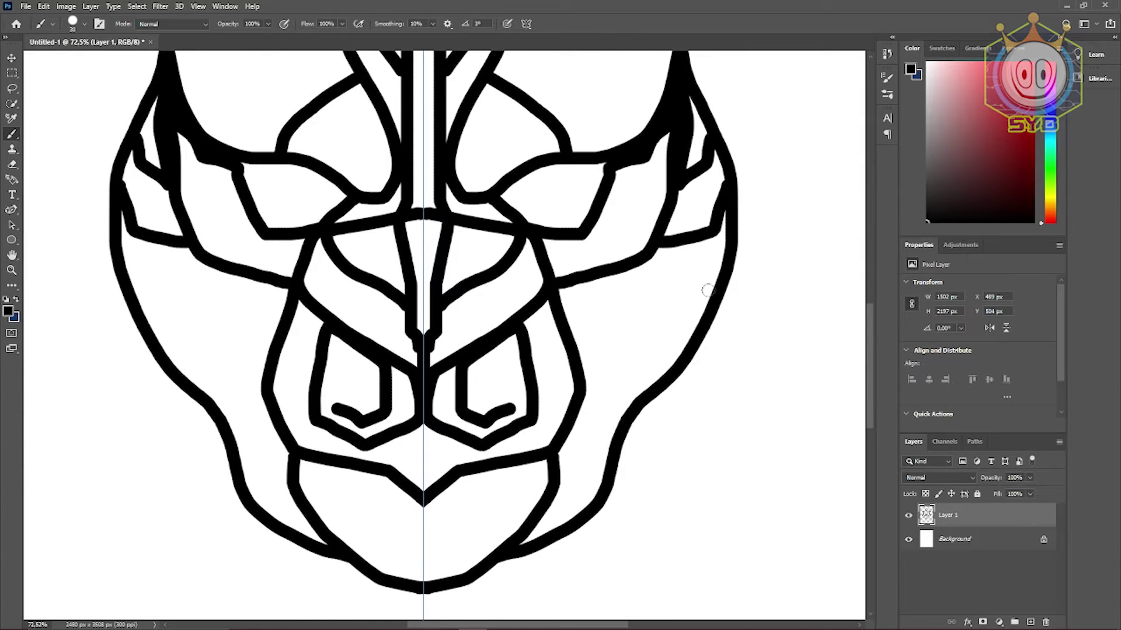
mouse_move(719, 303)
left_mouse_down()
mouse_move(621, 322)
mouse_move(601, 276)
left_mouse_up()
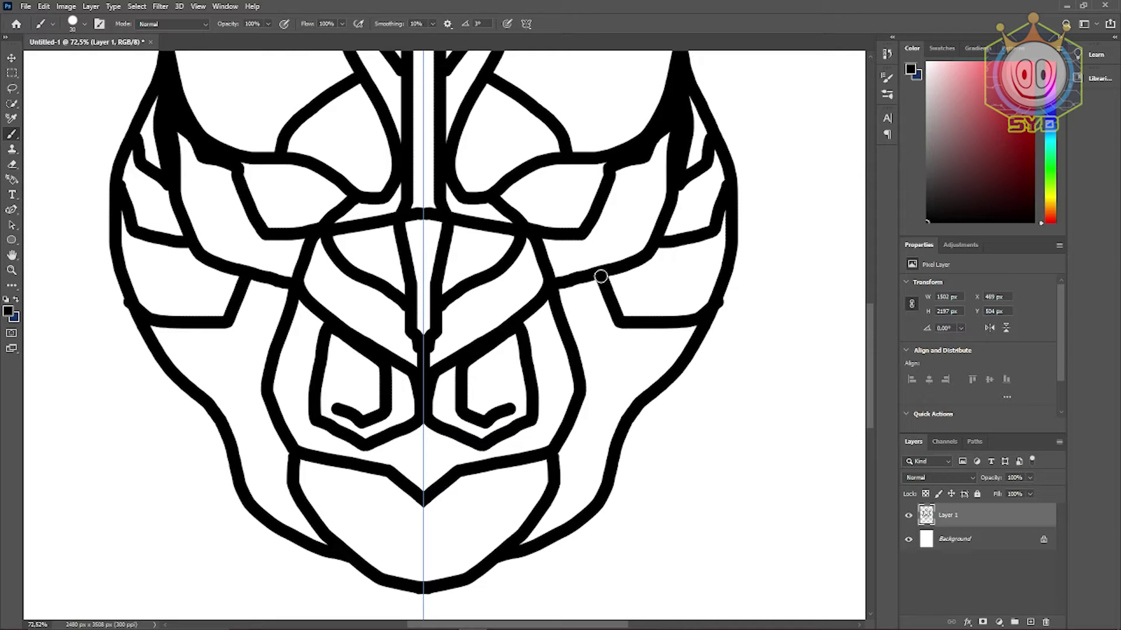
left_click_drag(612, 321, 640, 382)
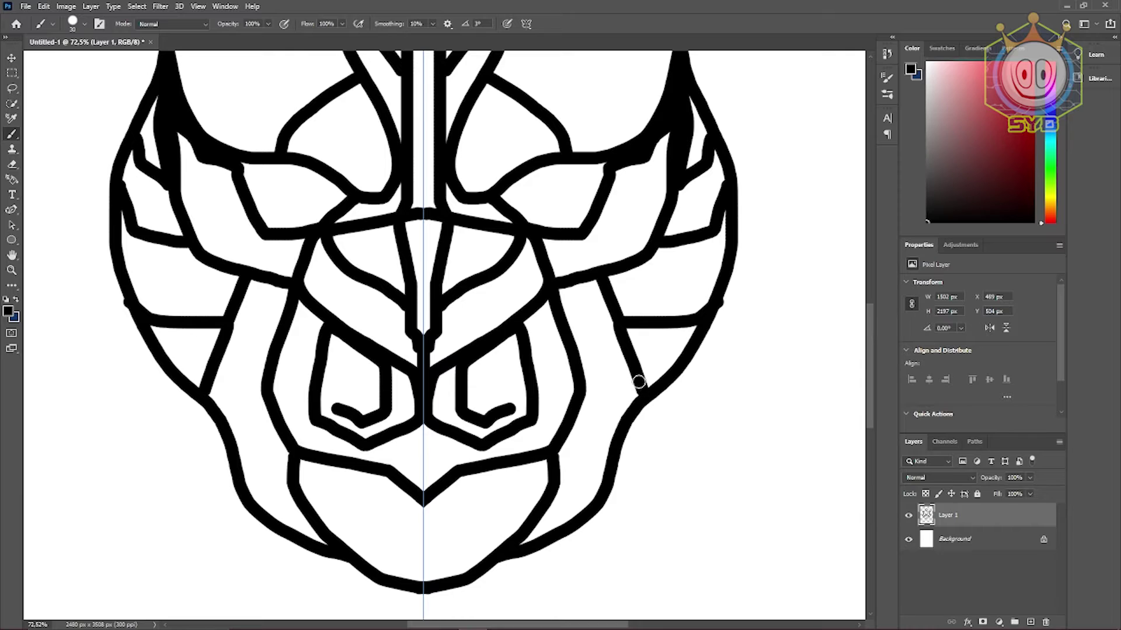
- Fill the narrow topmost sections between the cheeks and the outer jaw outline with solid black
key("ctrl+0")
scroll(598, 344, "down", 2)
scroll(541, 331, "up", 12)
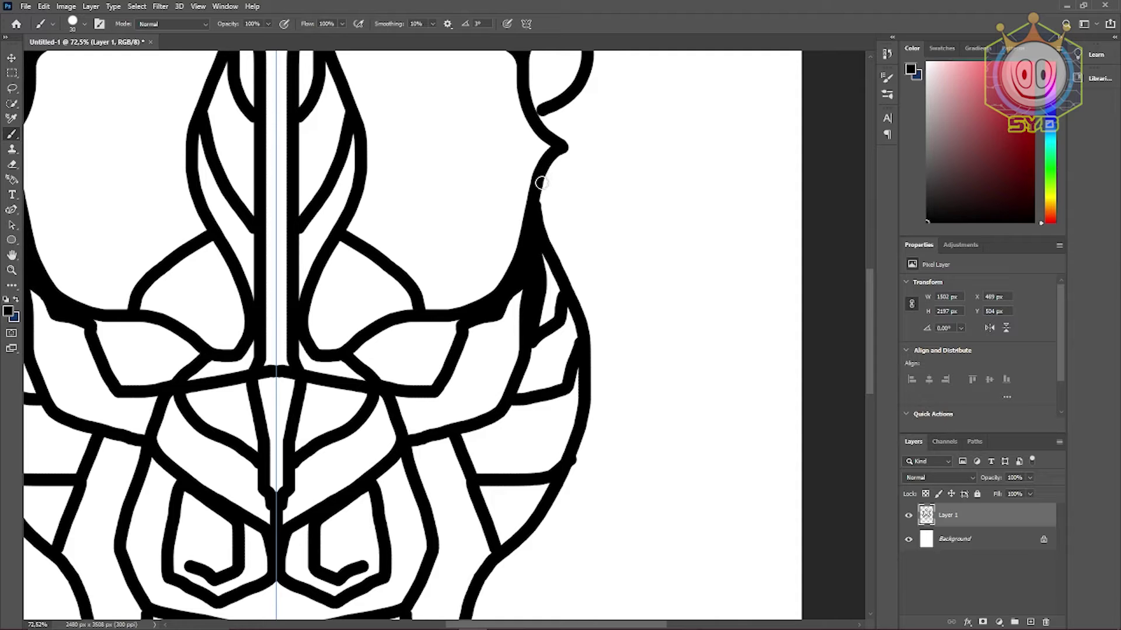
scroll(583, 275, "down", 4)
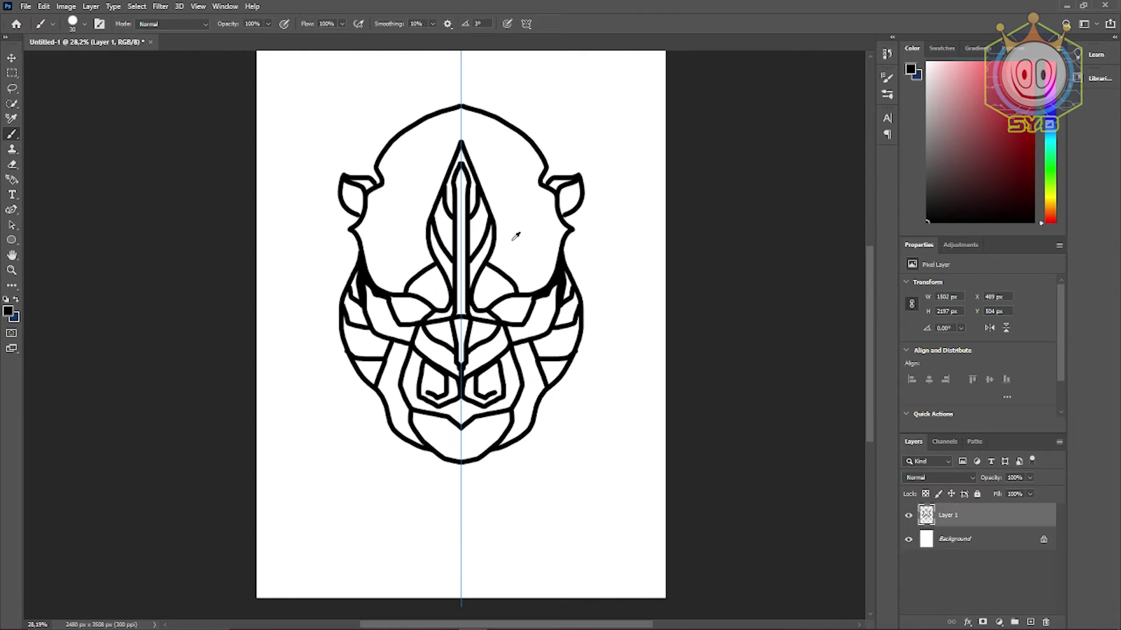
scroll(509, 245, "up", 2)
scroll(341, 312, "up", 6)
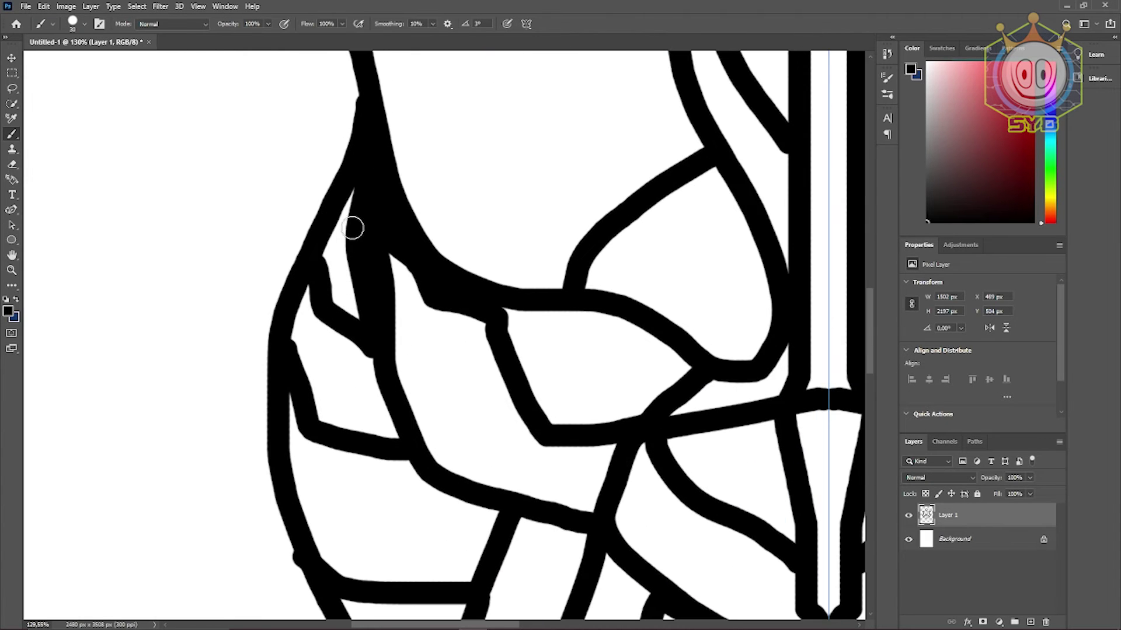
mouse_move(357, 191)
left_mouse_down()
mouse_move(334, 253)
mouse_move(347, 310)
mouse_move(348, 269)
mouse_move(364, 323)
mouse_move(329, 245)
left_mouse_up()
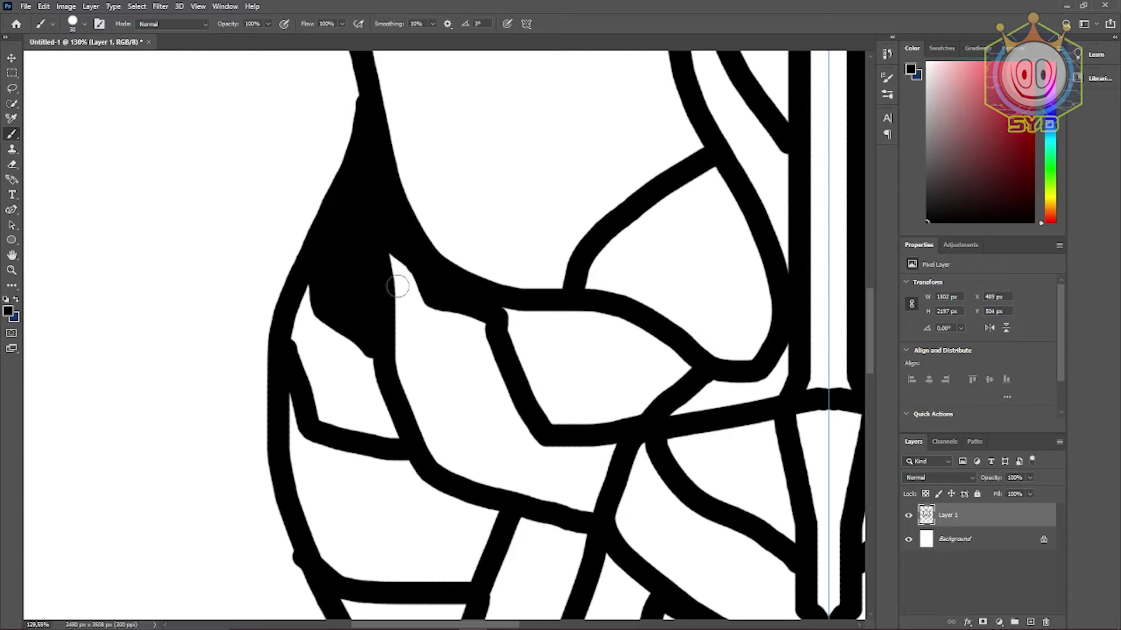
- Fill the triangular sections above the bends of the outer jaw outline with solid black
left_click_drag(613, 309, 111, 316)
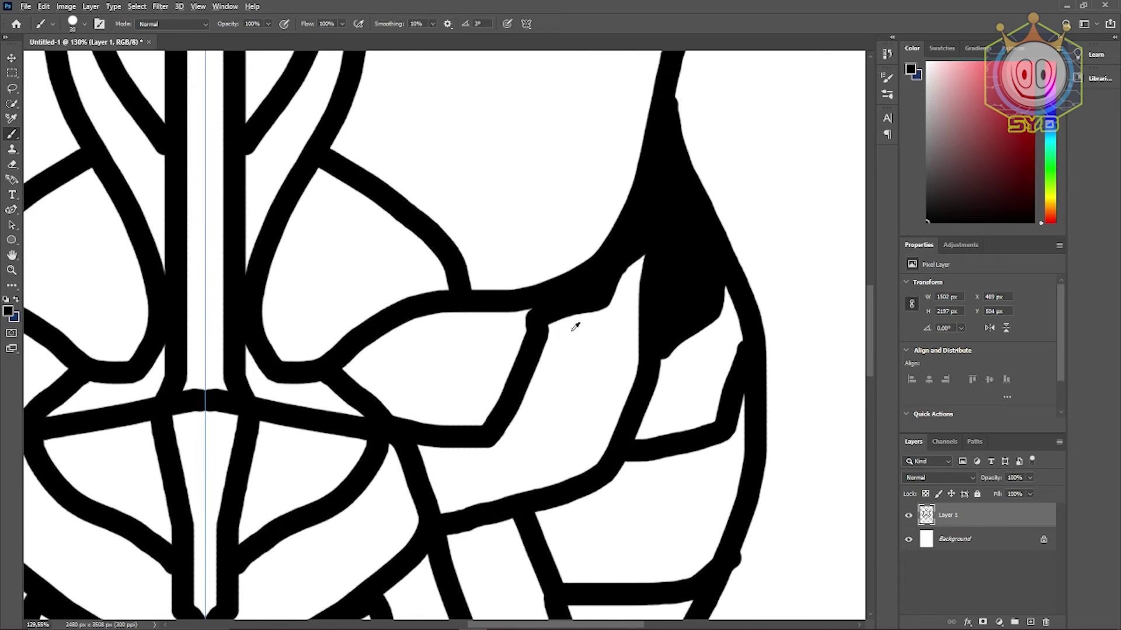
scroll(569, 328, "down", 7)
scroll(531, 339, "down", 2)
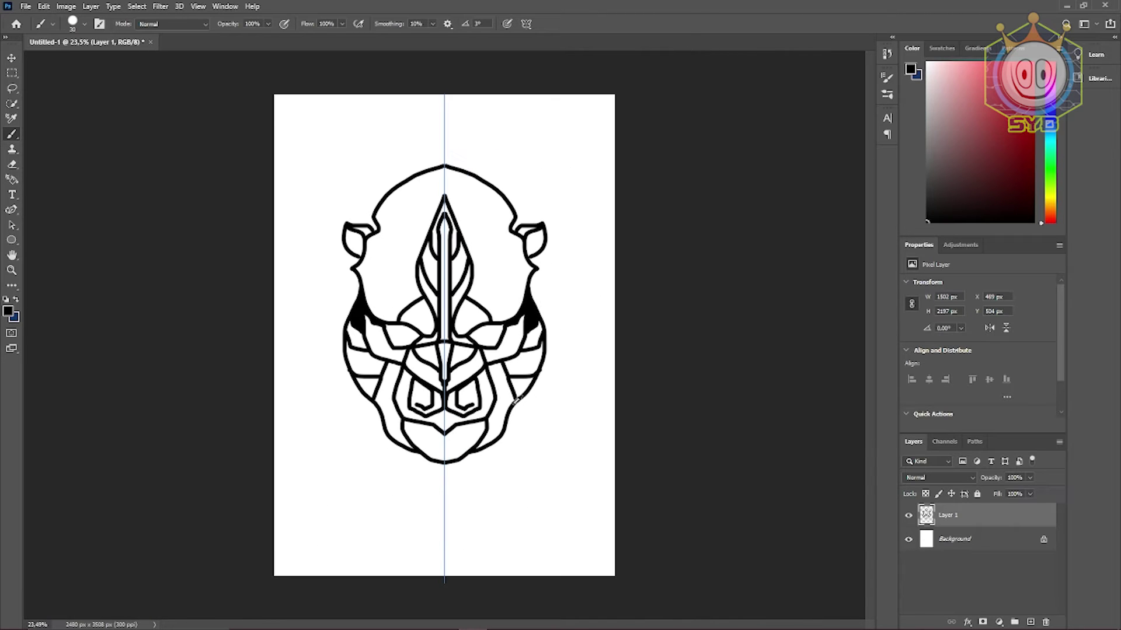
scroll(515, 401, "up", 5)
mouse_move(508, 374)
left_mouse_down()
mouse_move(593, 358)
mouse_move(523, 356)
mouse_move(534, 409)
mouse_move(545, 412)
mouse_move(585, 373)
mouse_move(528, 379)
mouse_move(572, 375)
mouse_move(546, 400)
mouse_move(568, 390)
mouse_move(540, 403)
mouse_move(581, 387)
left_mouse_up()
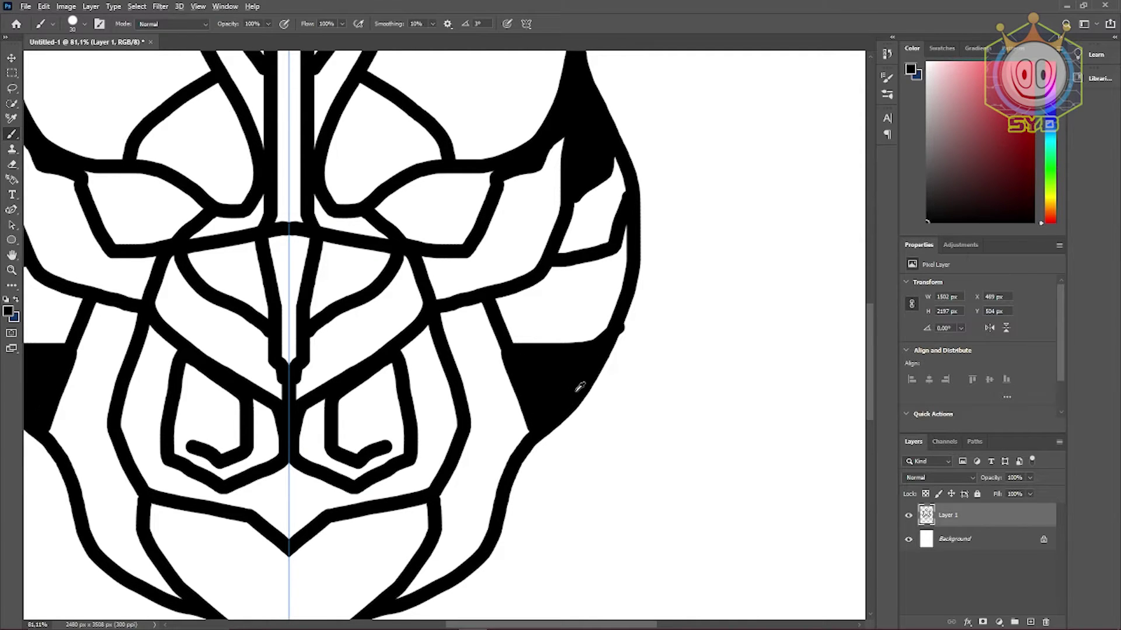
- Draw short mirrored lines linking the outer lower corners of the nostrils to the corners of the mouth
scroll(581, 387, "down", 3)
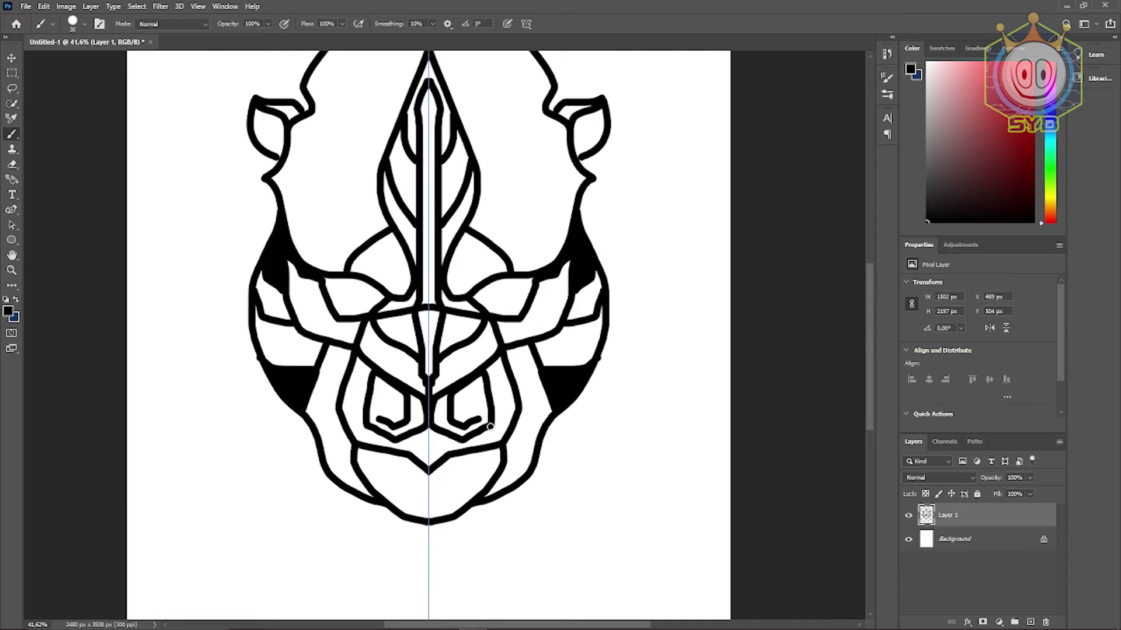
left_click_drag(491, 431, 497, 439)
left_click_drag(480, 334, 466, 366)
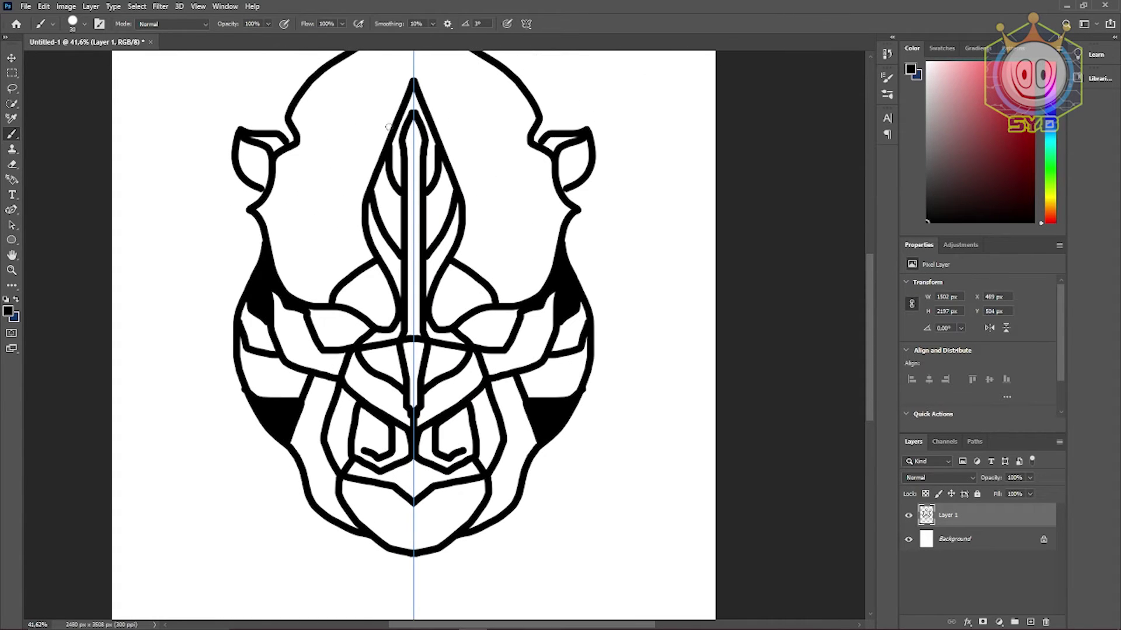
- Try a large mirrored outer outline around the dome and ears, first rounded and then peaked with stepped sides
scroll(424, 147, "up", 3)
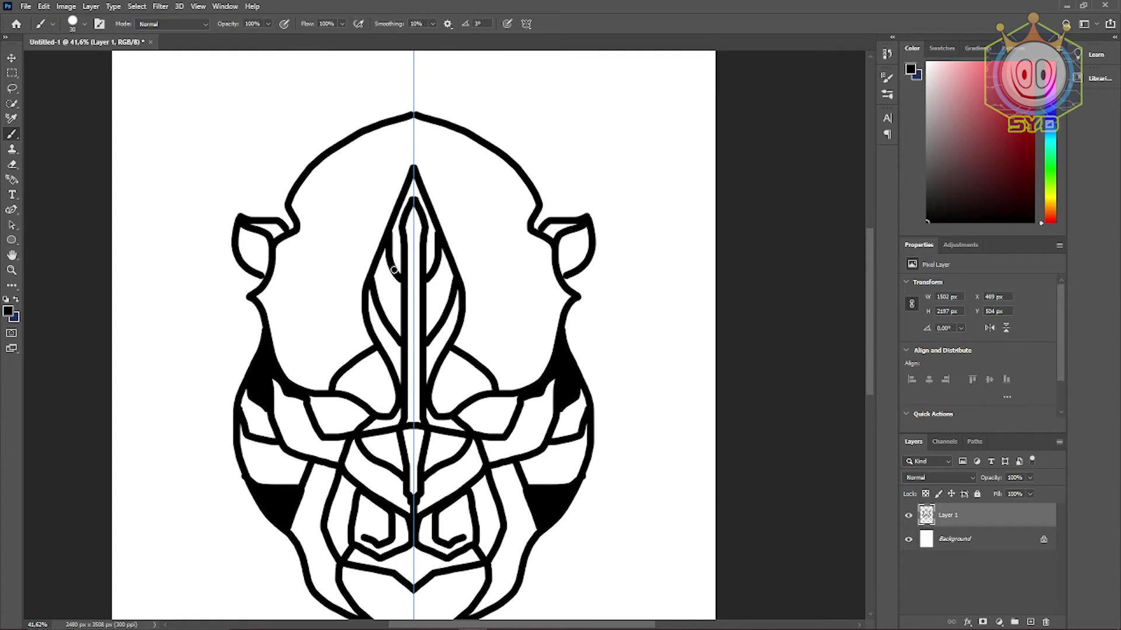
mouse_move(260, 337)
left_mouse_down()
mouse_move(227, 295)
mouse_move(220, 240)
mouse_move(255, 131)
mouse_move(341, 63)
mouse_move(415, 52)
left_mouse_up()
scroll(525, 216, "up", 2)
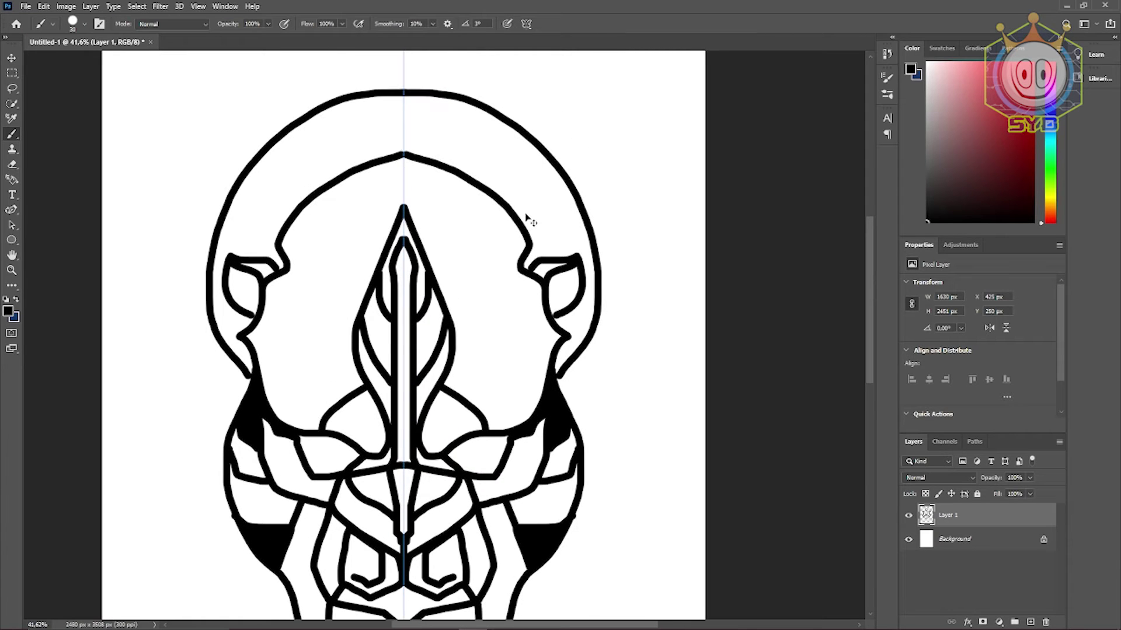
key("ctrl+z")
mouse_move(403, 61)
left_mouse_down()
mouse_move(241, 142)
mouse_move(182, 213)
mouse_move(170, 318)
mouse_move(189, 358)
mouse_move(172, 384)
mouse_move(174, 470)
mouse_move(227, 500)
left_mouse_up()
scroll(381, 442, "down", 7)
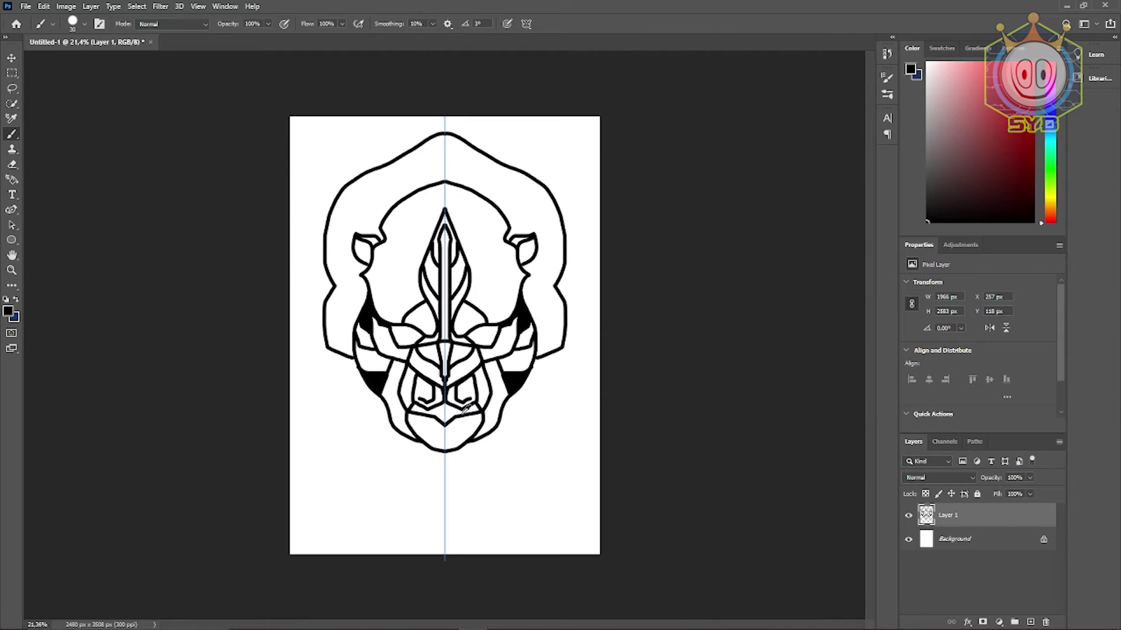
scroll(553, 318, "up", 2)
key("ctrl+z")
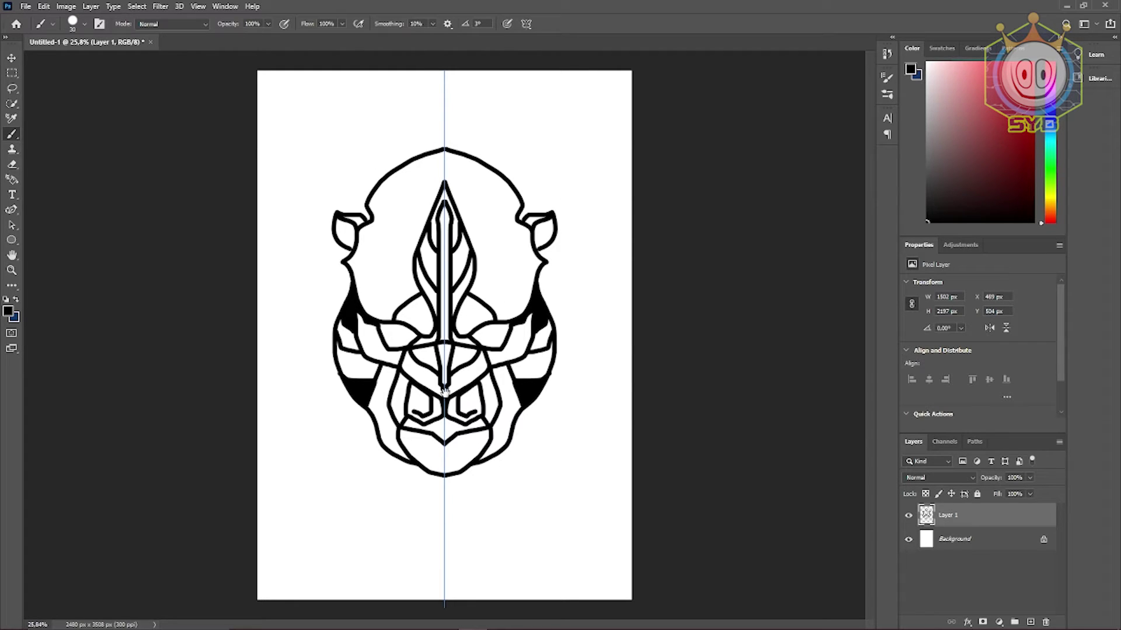
- Try a second mirrored V-shaped line below the mouth, rising from the chin's centre to the mouth corners
scroll(500, 478, "up", 10)
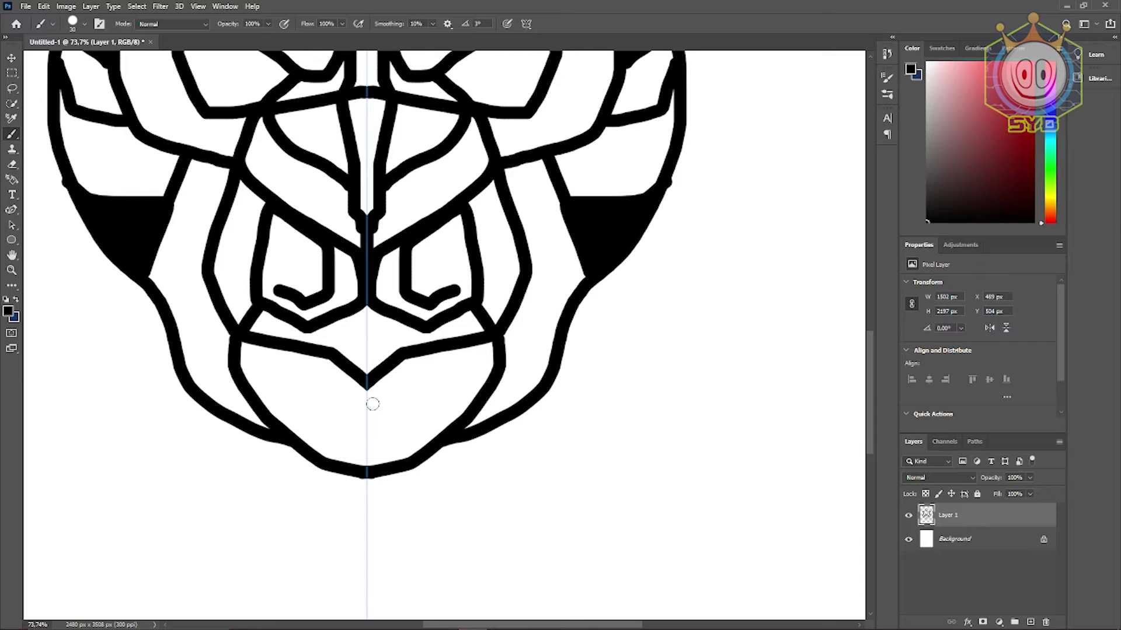
left_click_drag(369, 405, 407, 381)
key("ctrl+z")
left_click_drag(370, 413, 472, 348)
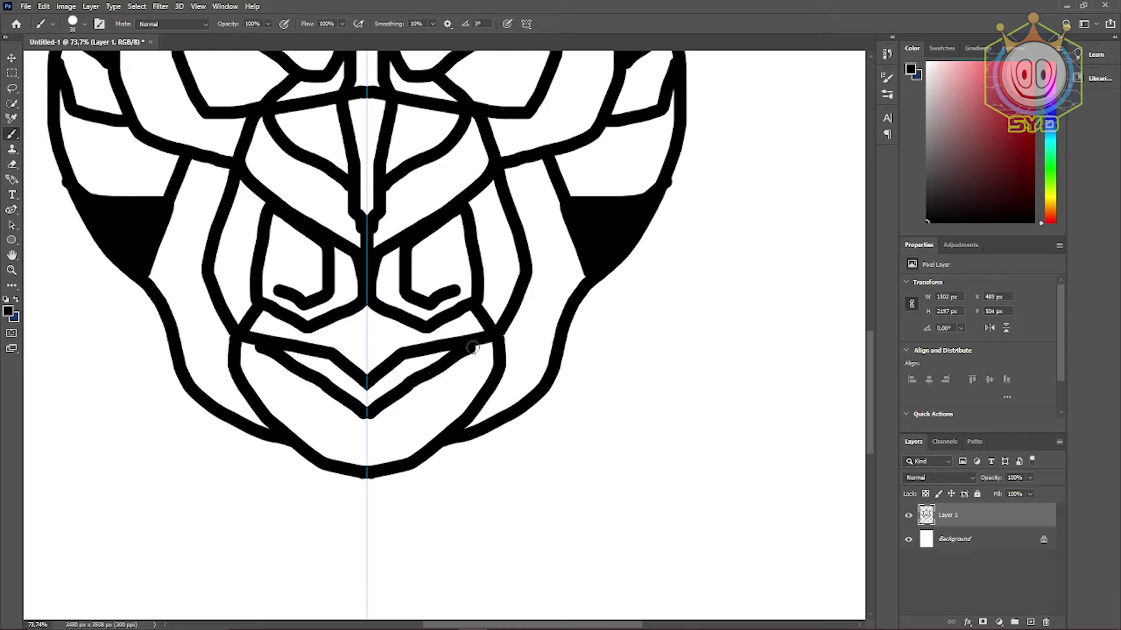
scroll(467, 360, "down", 3)
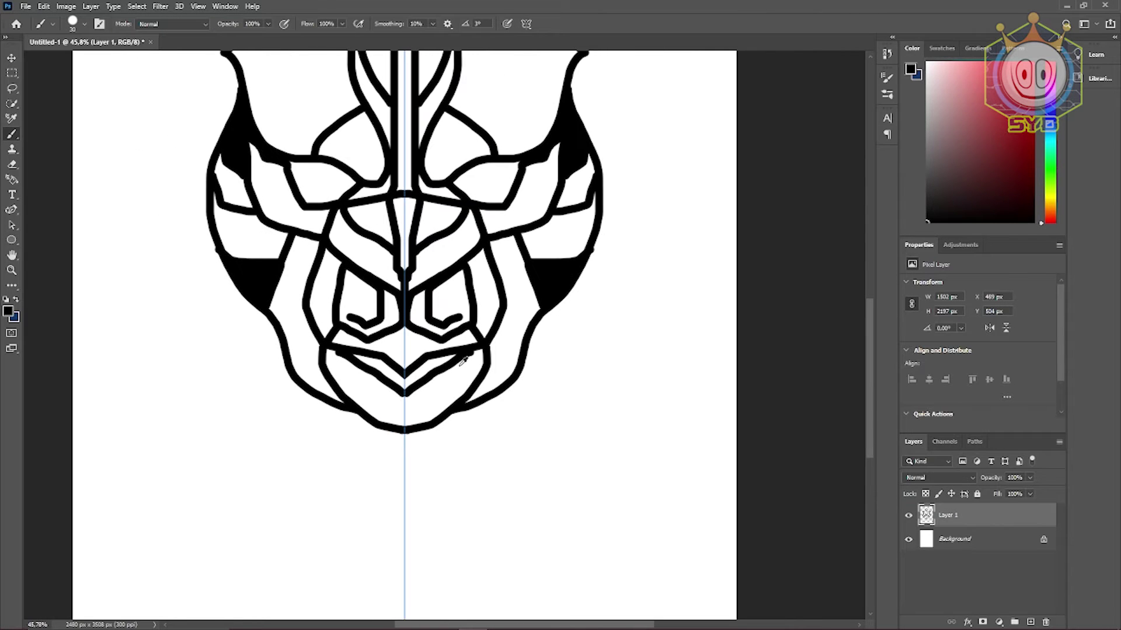
key("ctrl+z")
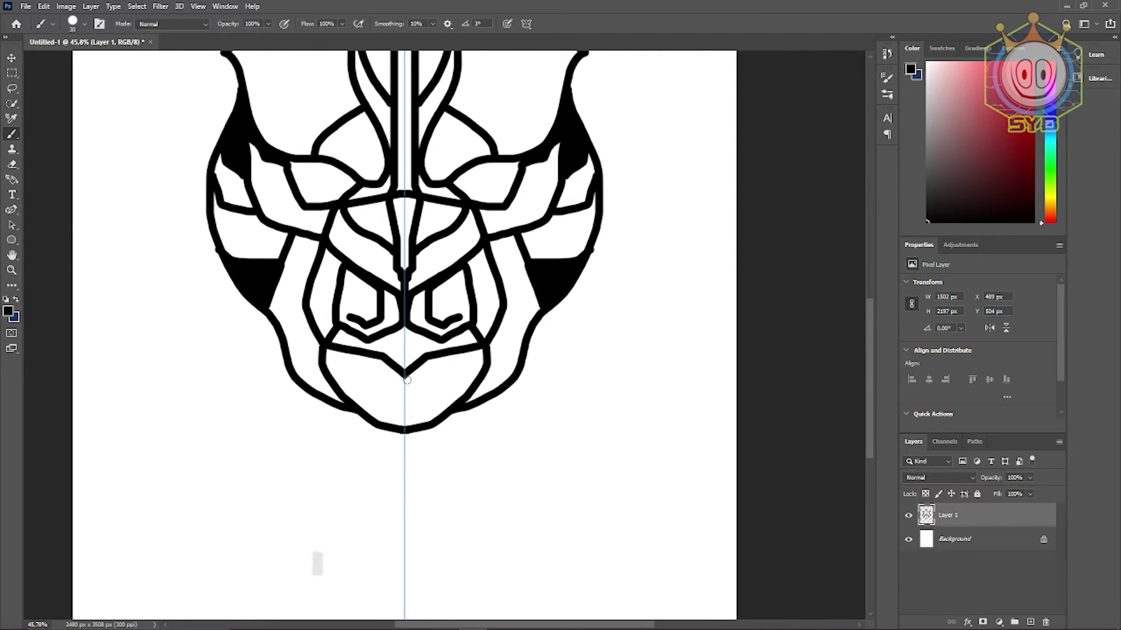
- Try mirrored angled lower-lip lines and a horizontal line across the chin from the mouth's centre point
left_click_drag(407, 380, 420, 395)
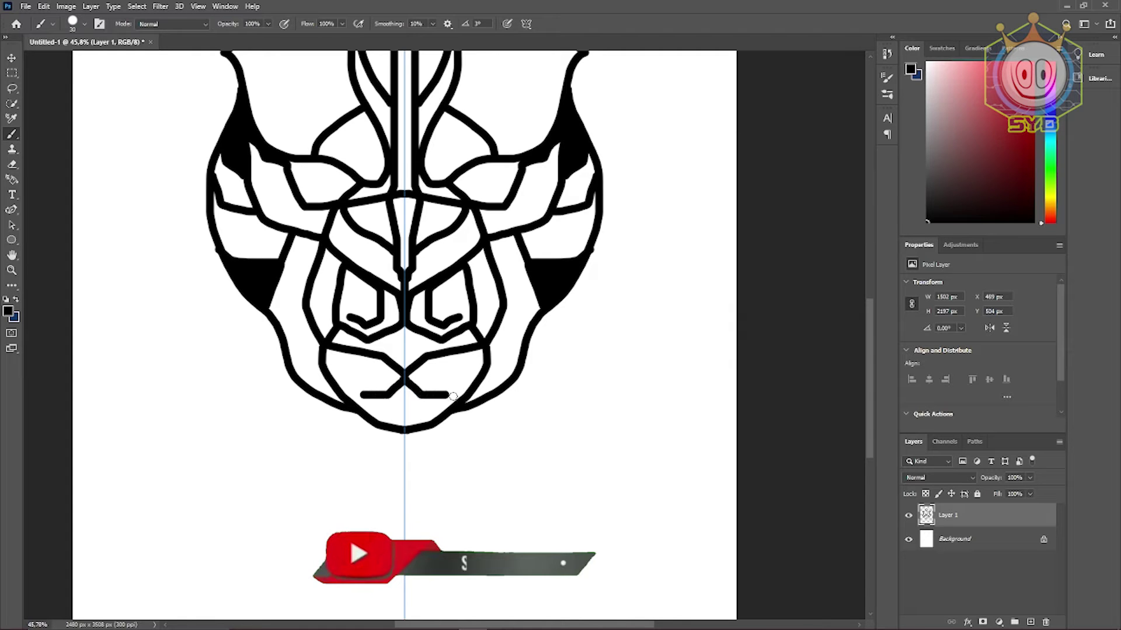
scroll(478, 387, "down", 2)
scroll(478, 387, "down", 2)
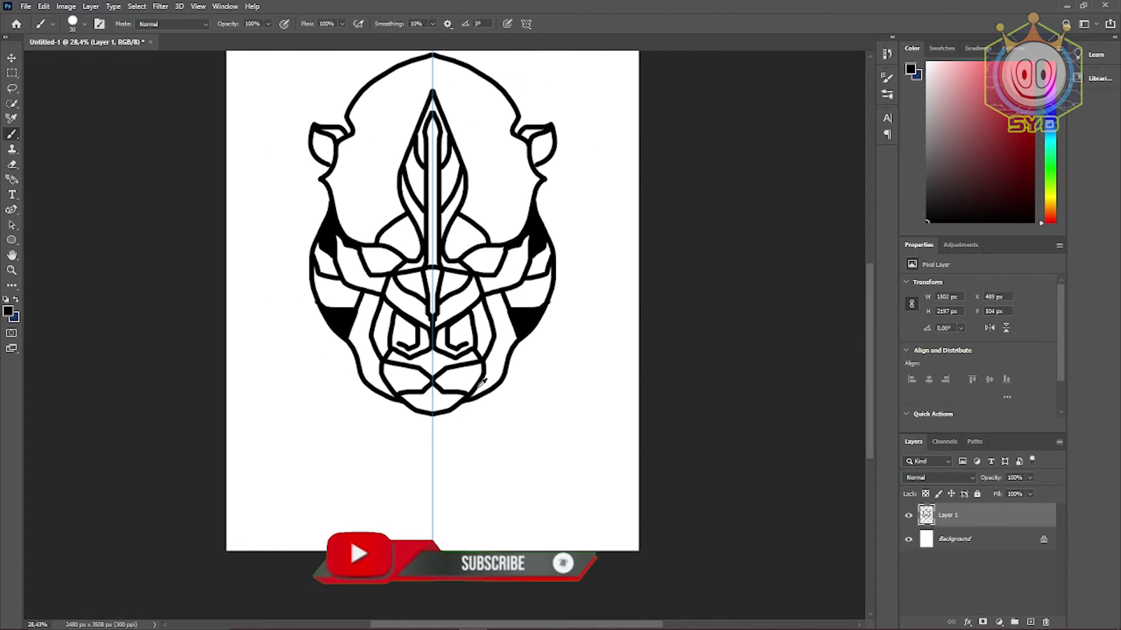
scroll(478, 382, "up", 2)
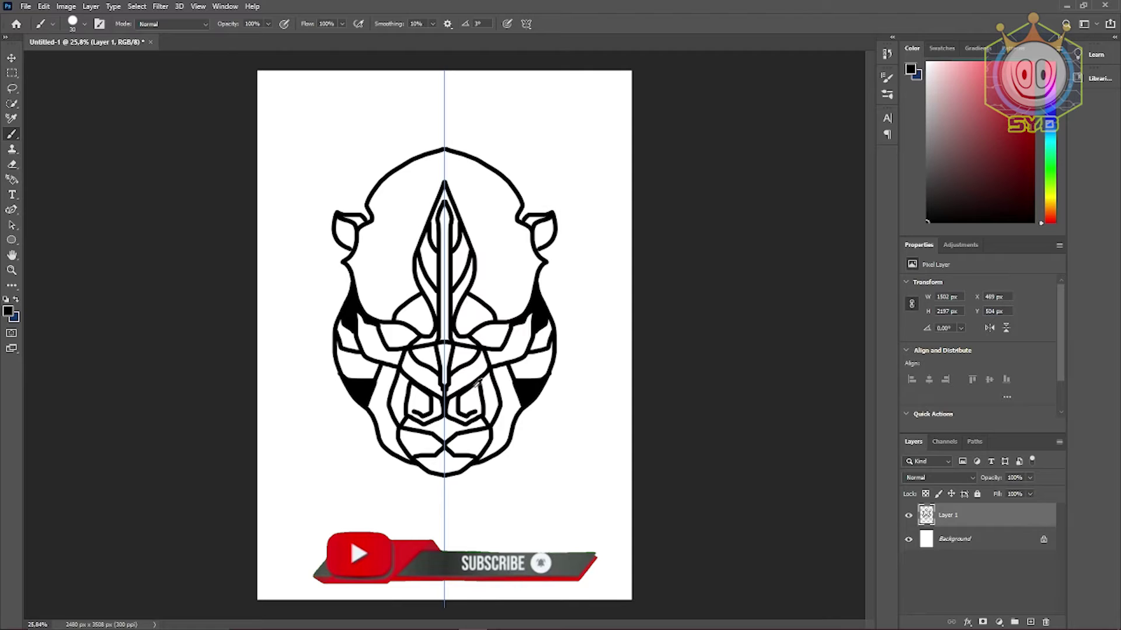
scroll(442, 457, "up", 2)
left_click_drag(447, 435, 516, 434)
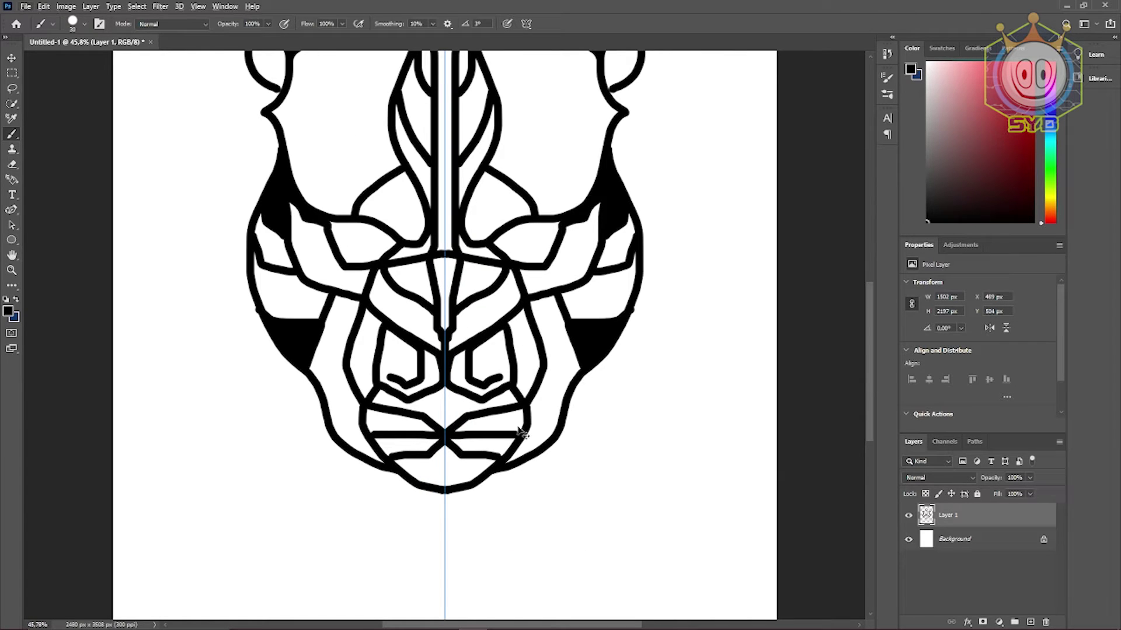
key("ctrl+z")
key("ctrl+z")
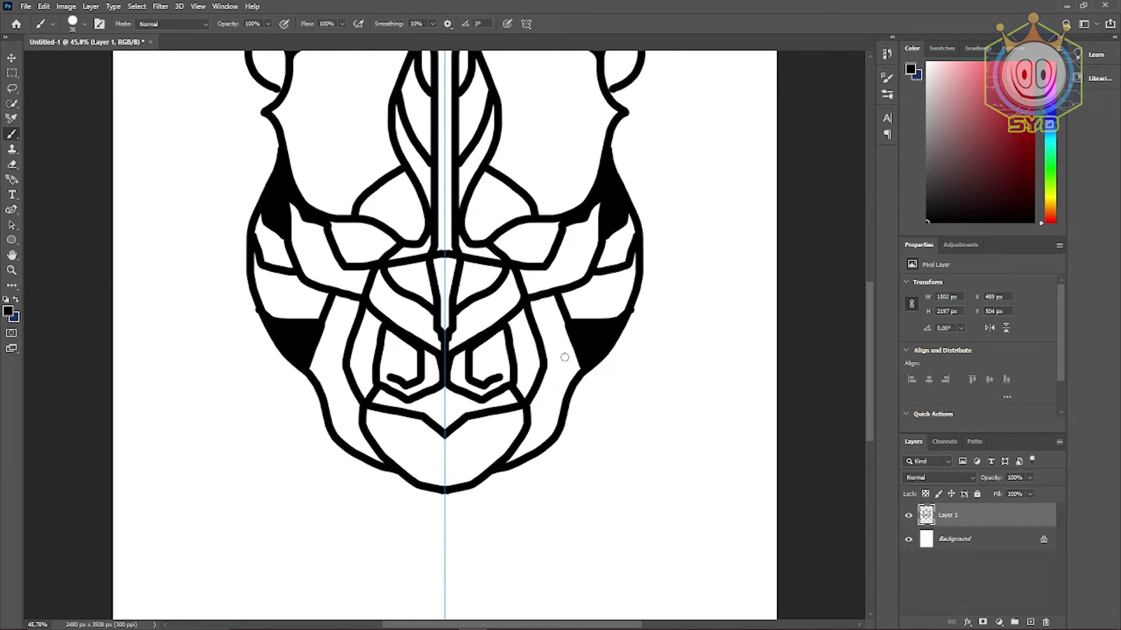
- Draw two mirrored parallel contour lines inside the head's sides, running from above the brows up toward the ears
scroll(509, 239, "up", 4)
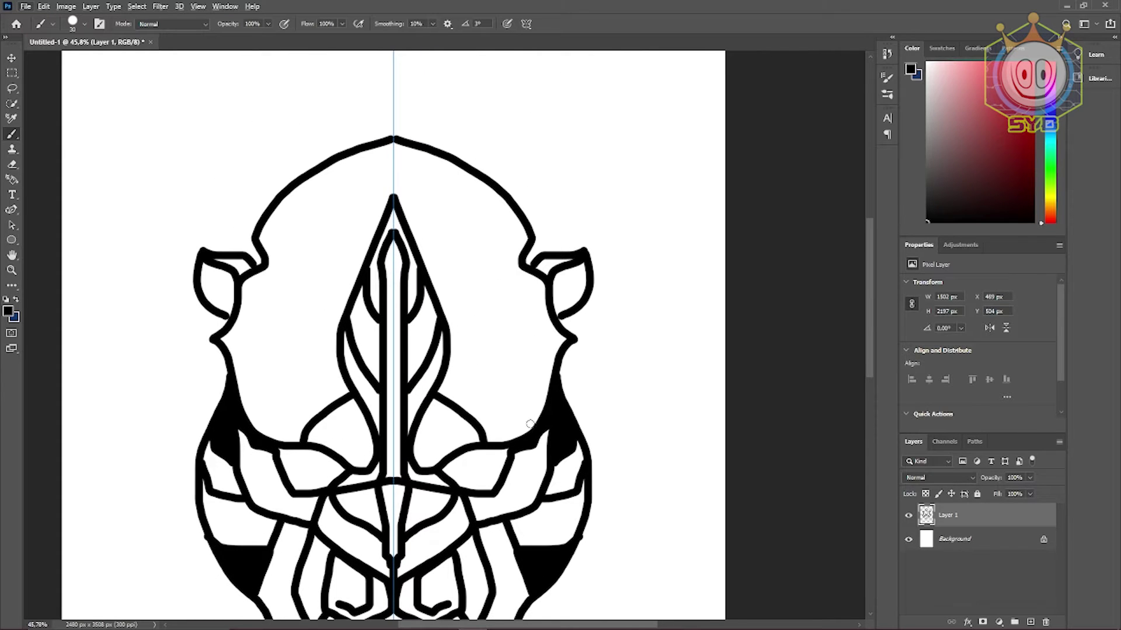
mouse_move(498, 439)
left_mouse_down()
mouse_move(531, 402)
mouse_move(558, 348)
left_mouse_up()
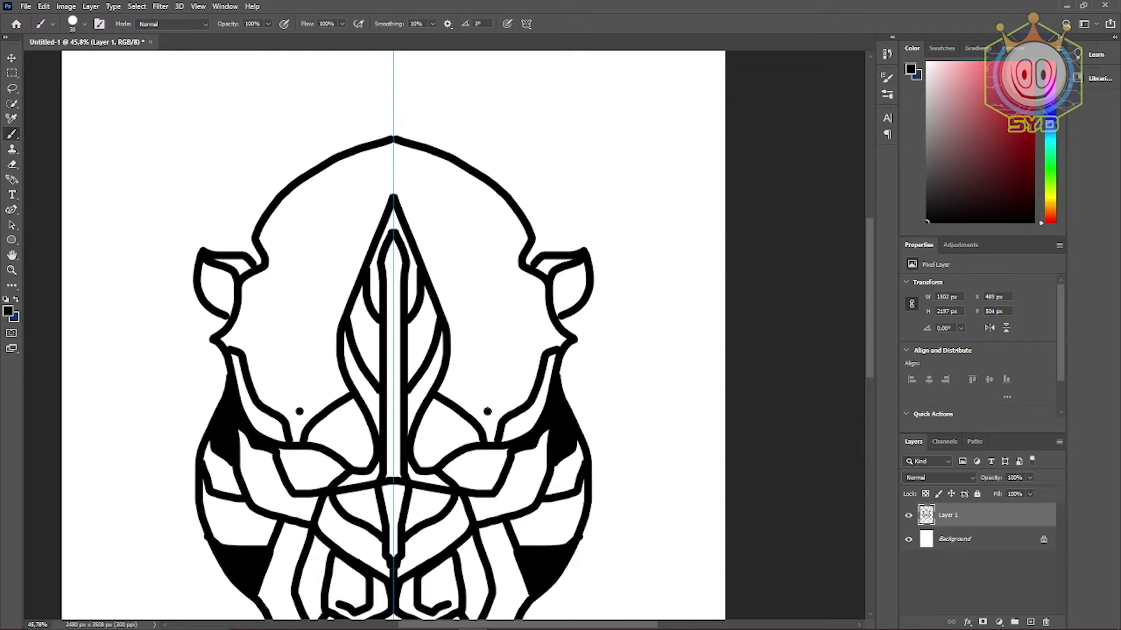
mouse_move(487, 412)
left_mouse_down()
mouse_move(530, 341)
mouse_move(544, 314)
left_mouse_up()
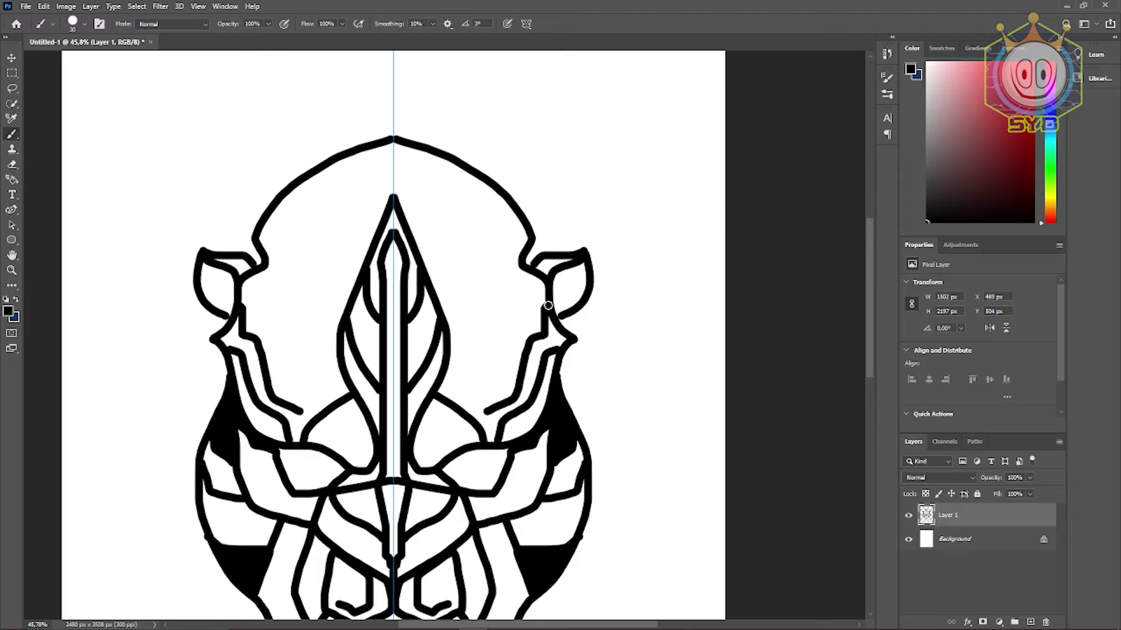
- Join the mirrored side contours above the brows, and add an inner arc and a small bent line inside each brow shape beside the horn
left_click_drag(487, 411, 495, 421)
left_click_drag(433, 413, 465, 446)
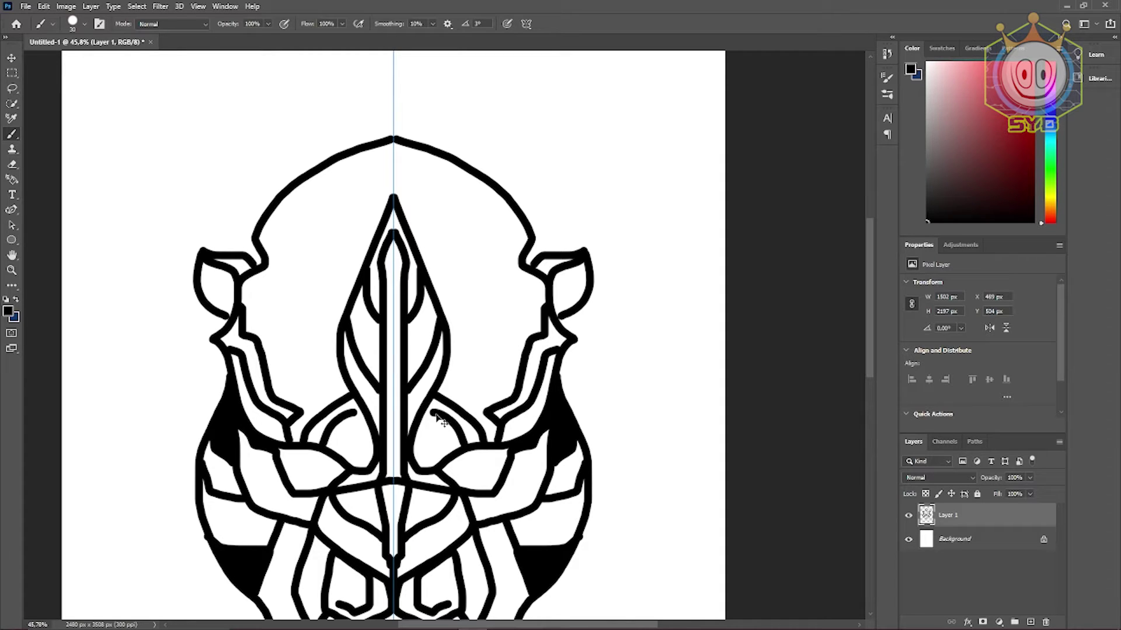
key("ctrl+z")
left_click_drag(430, 408, 462, 441)
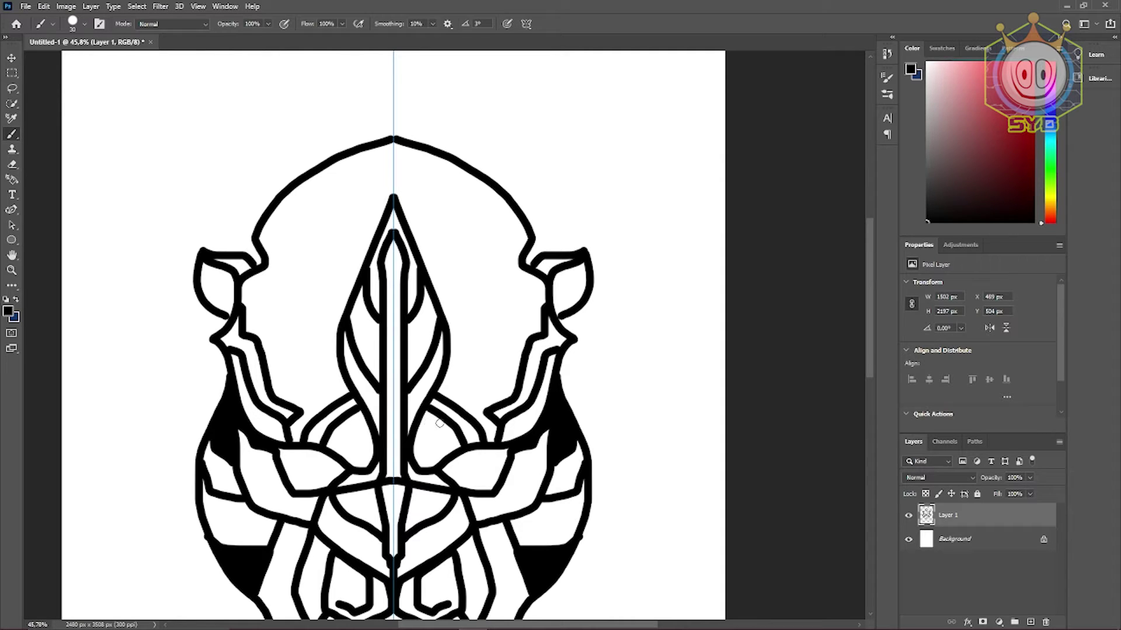
left_click_drag(439, 419, 421, 466)
- Try an angular mirrored outline around the horn, with a filled gap at the tip and an alternative curve on its sides
scroll(451, 441, "down", 3)
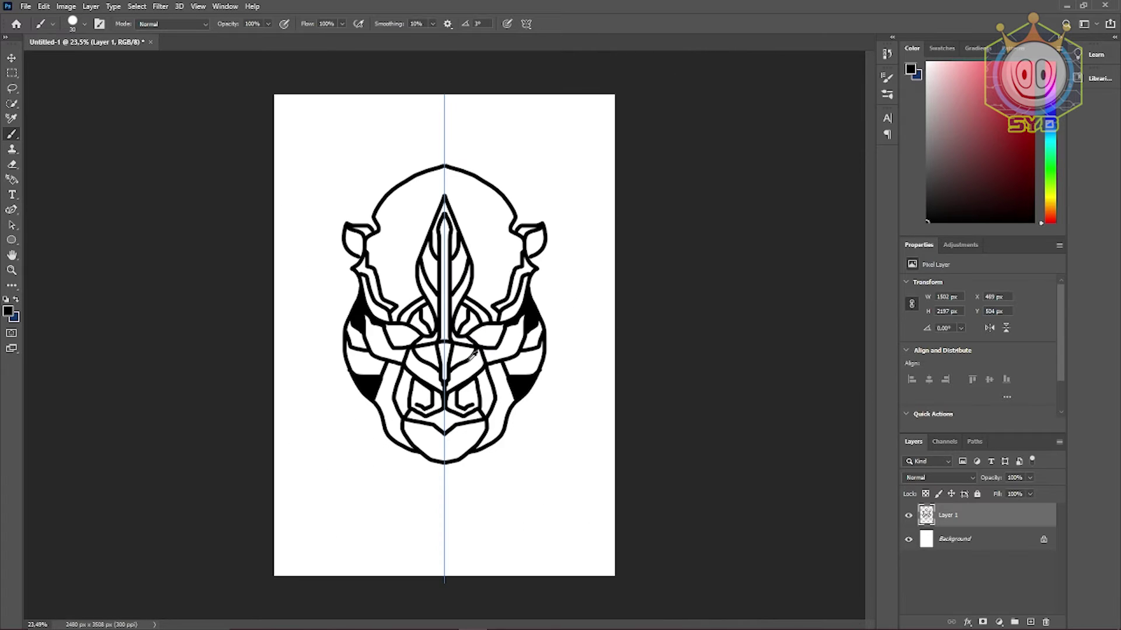
scroll(485, 285, "up", 4)
left_click_drag(460, 116, 458, 152)
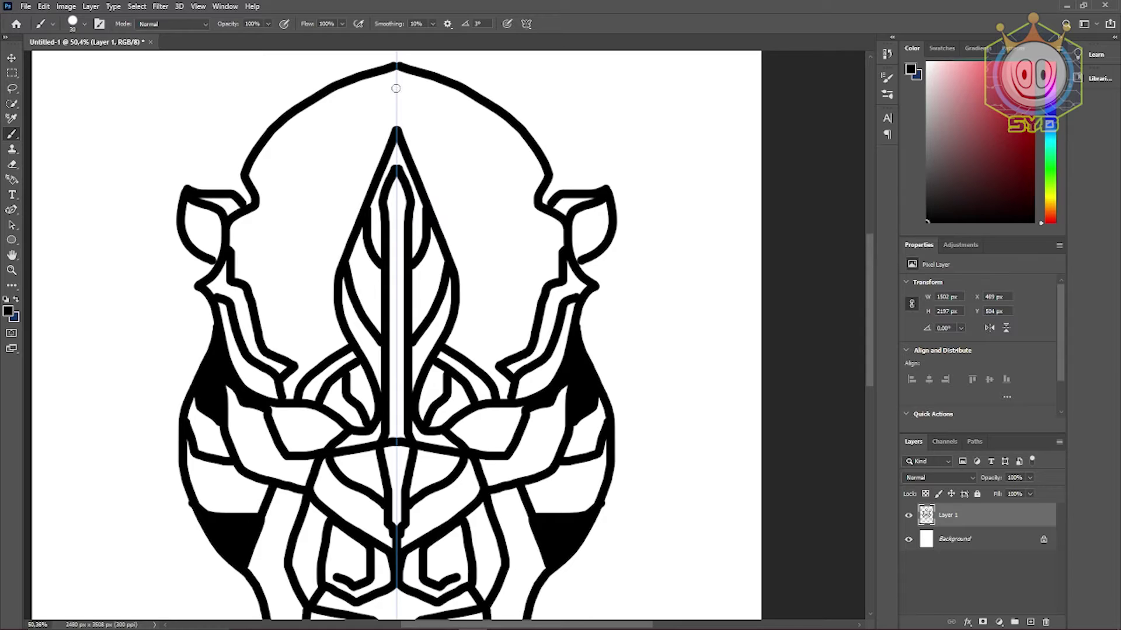
left_click_drag(396, 88, 322, 210)
key("ctrl+z")
left_click_drag(395, 86, 315, 222)
mouse_move(311, 250)
left_mouse_down()
mouse_move(307, 320)
mouse_move(327, 359)
left_mouse_up()
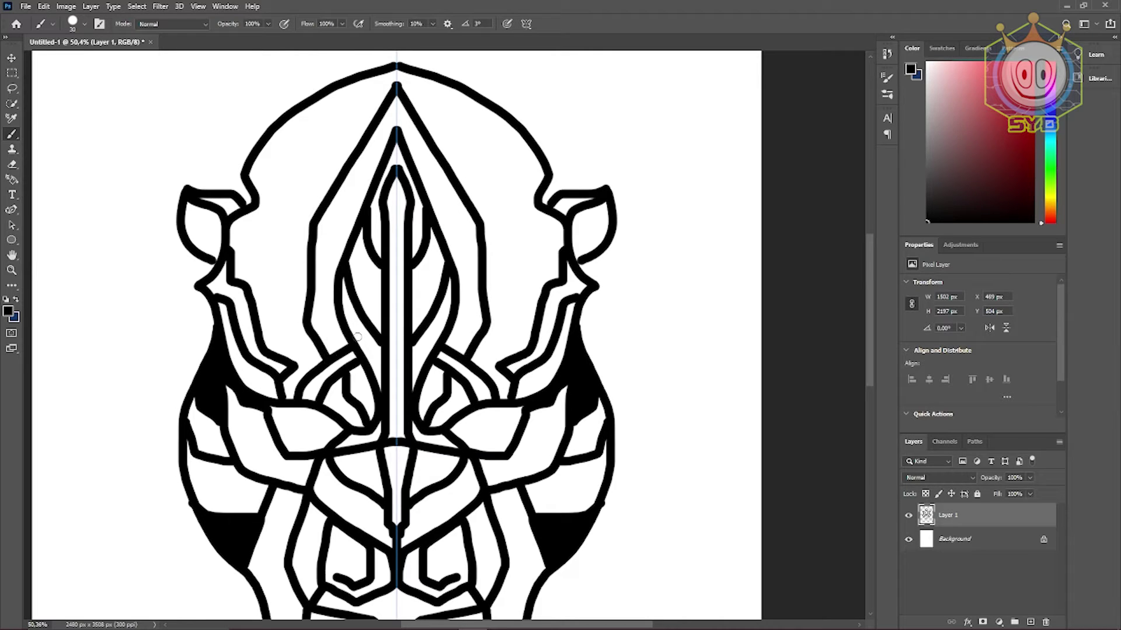
mouse_move(518, 367)
left_mouse_down()
mouse_move(561, 151)
mouse_move(535, 419)
left_mouse_up()
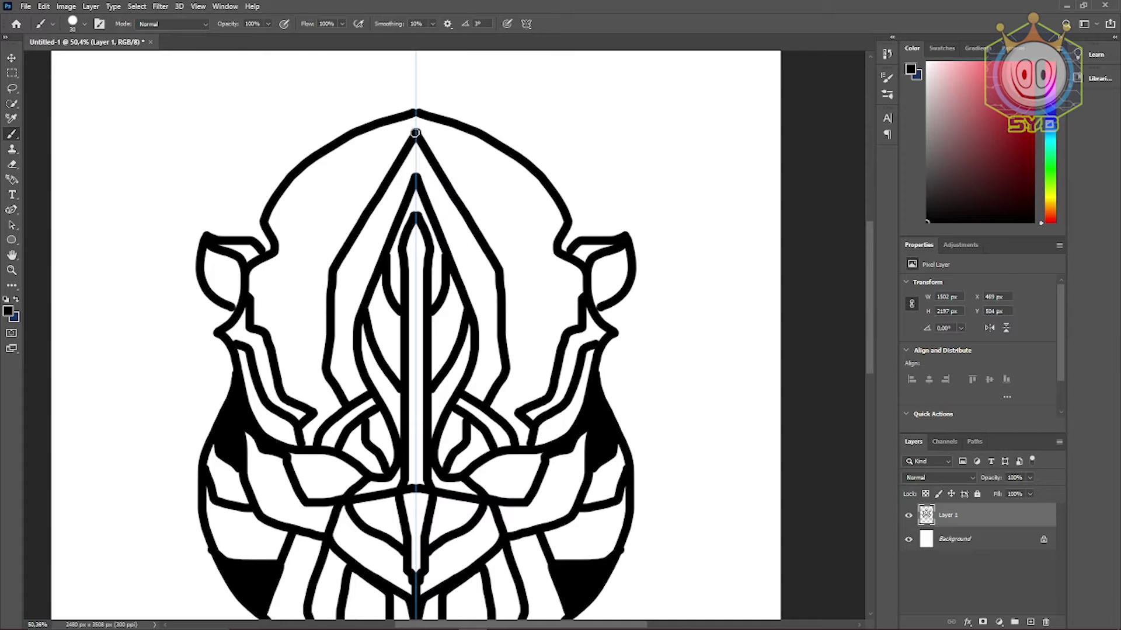
left_click_drag(416, 133, 414, 185)
key("ctrl+z")
key("ctrl+z")
key("ctrl+z")
mouse_move(384, 206)
left_mouse_down()
mouse_move(309, 290)
mouse_move(307, 312)
left_mouse_up()
key("ctrl+z")
key("ctrl+z")
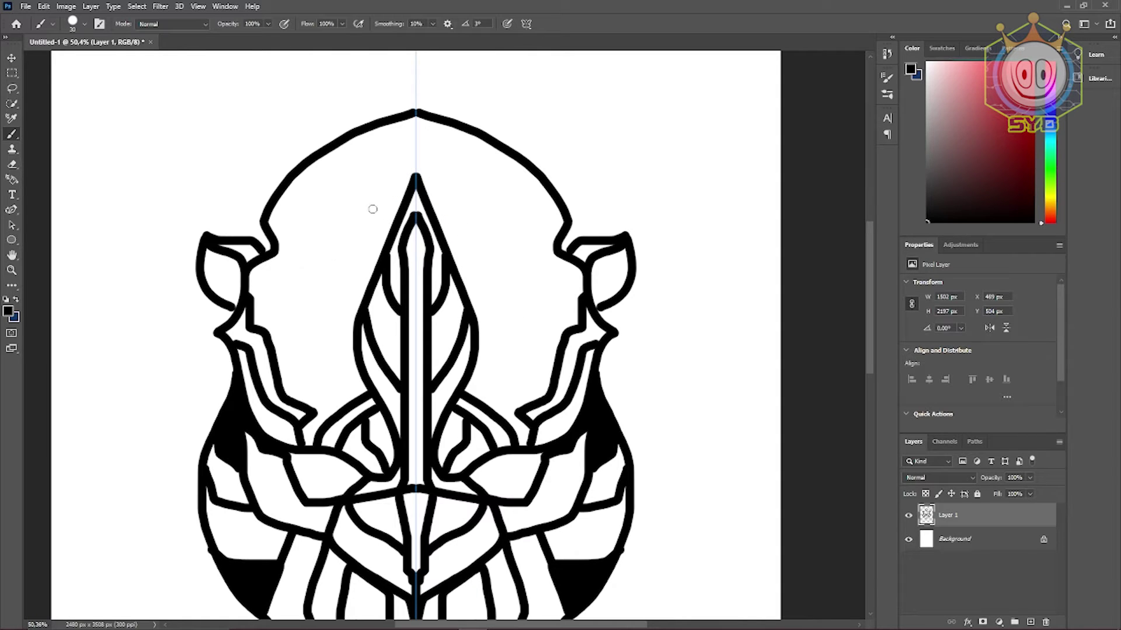
- Draw a curved mirrored outline around the horn, fill the gap between the tips, and divide the band with short mirrored cross lines
mouse_move(416, 132)
left_mouse_down()
mouse_move(318, 327)
mouse_move(341, 399)
left_mouse_up()
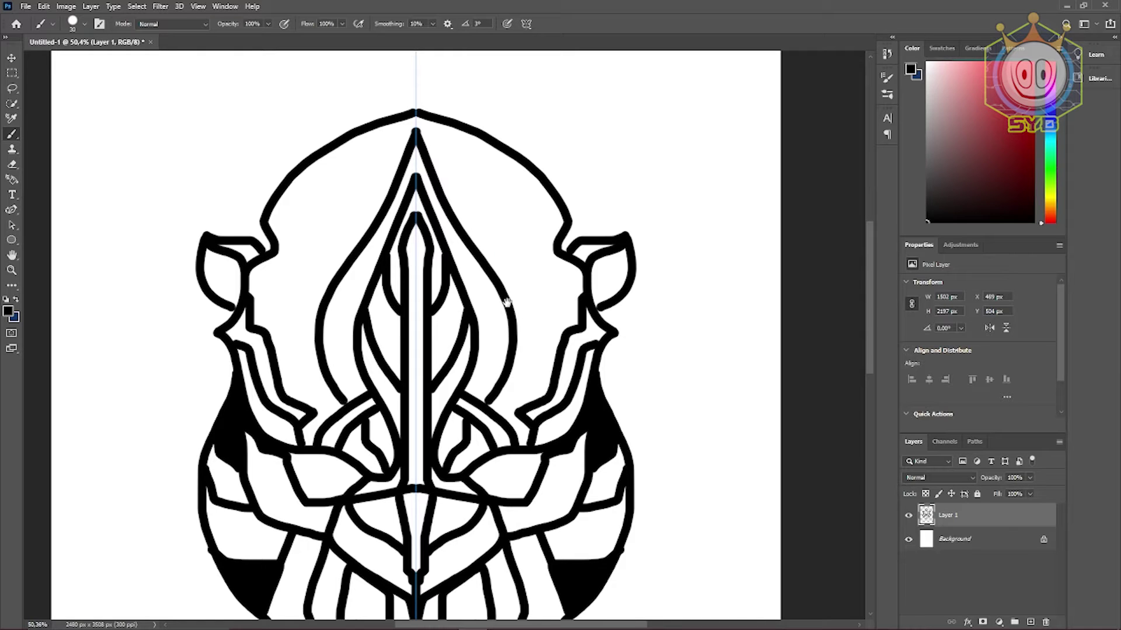
left_click_drag(500, 301, 492, 196)
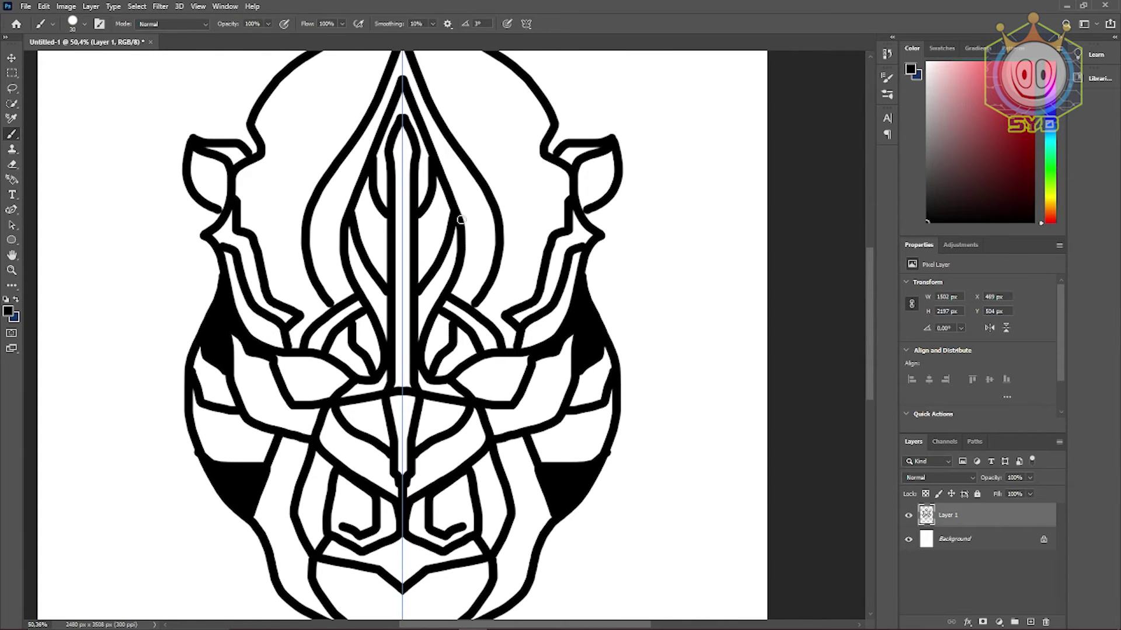
scroll(418, 118, "up", 3)
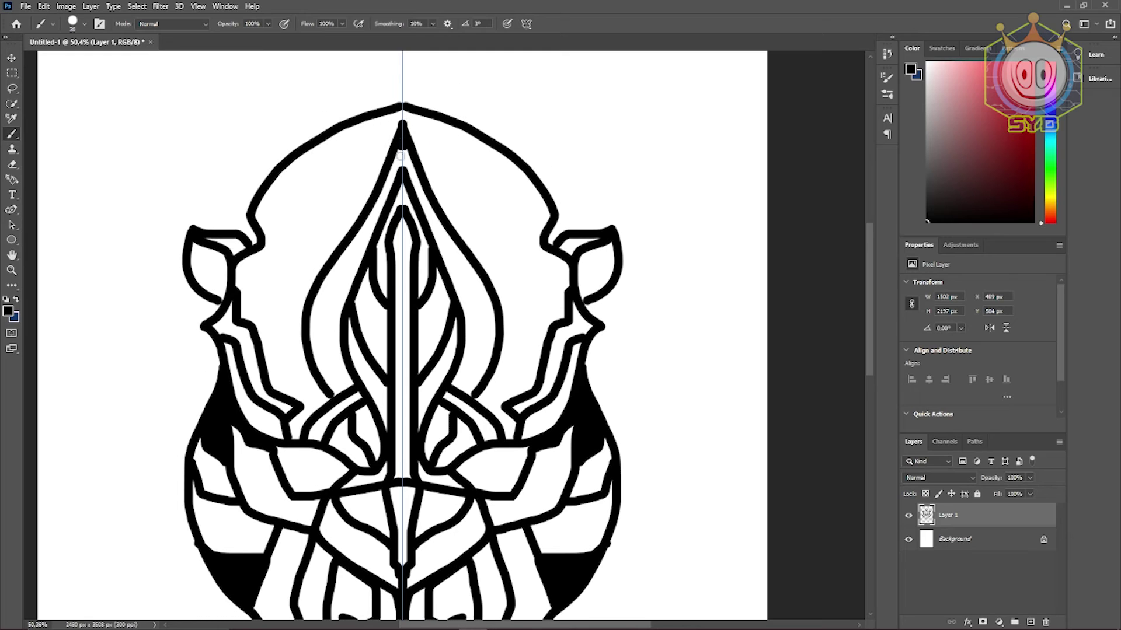
left_click_drag(401, 155, 401, 180)
left_click_drag(459, 301, 483, 272)
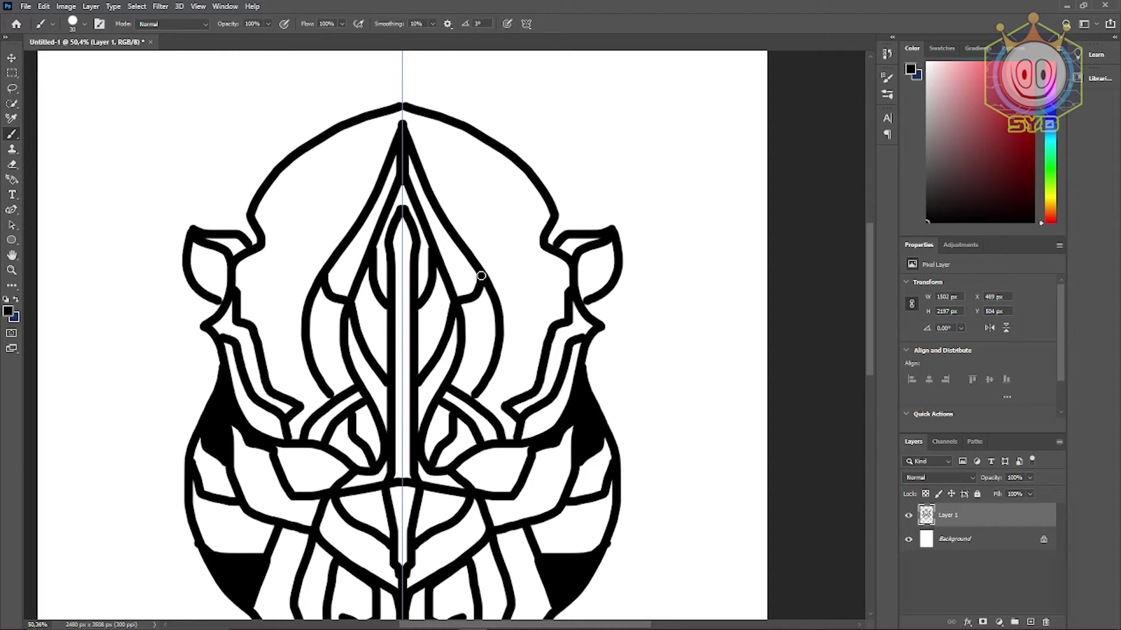
left_click_drag(454, 372, 493, 365)
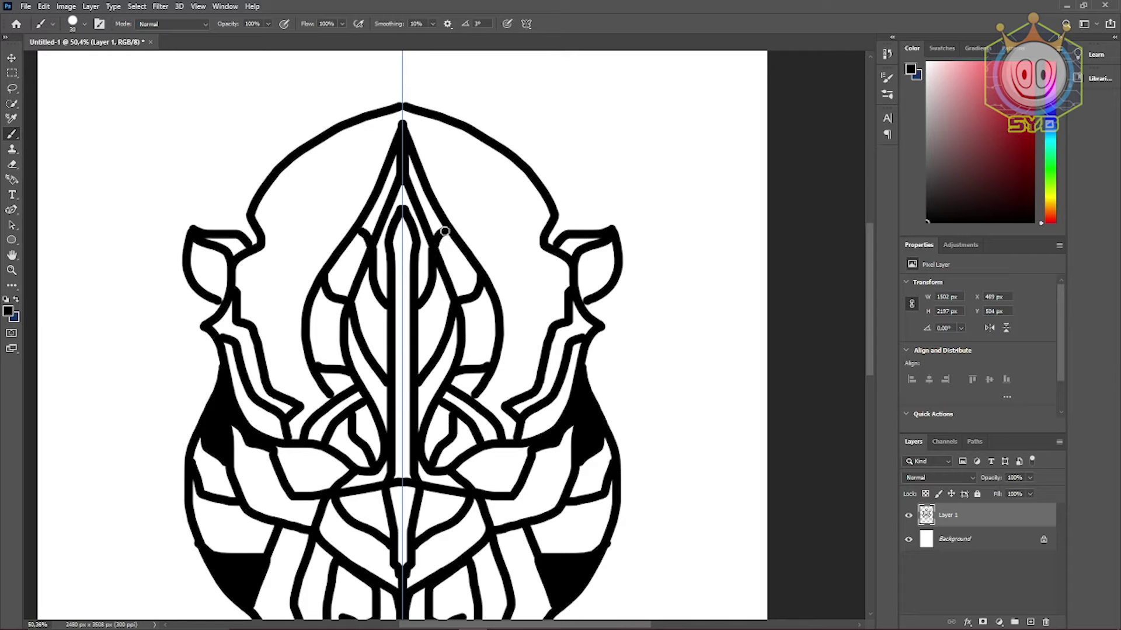
- Draw a third mirrored stepped contour line inside the head's sides, running from the brow arcs up to the ears
scroll(480, 232, "down", 2)
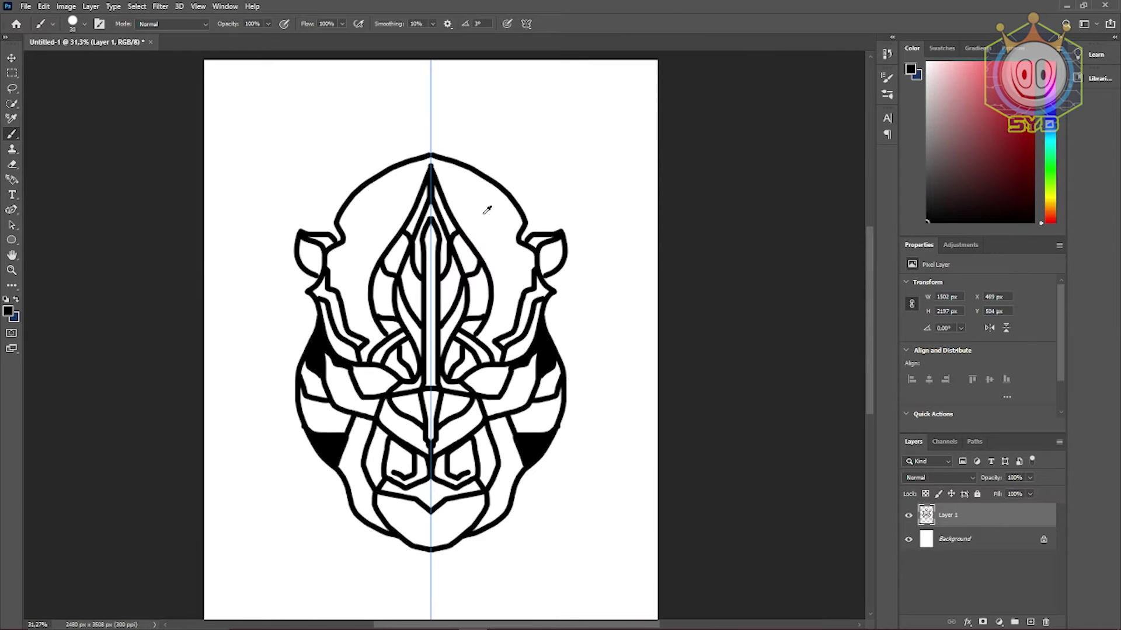
scroll(487, 209, "down", 1)
scroll(490, 204, "up", 3)
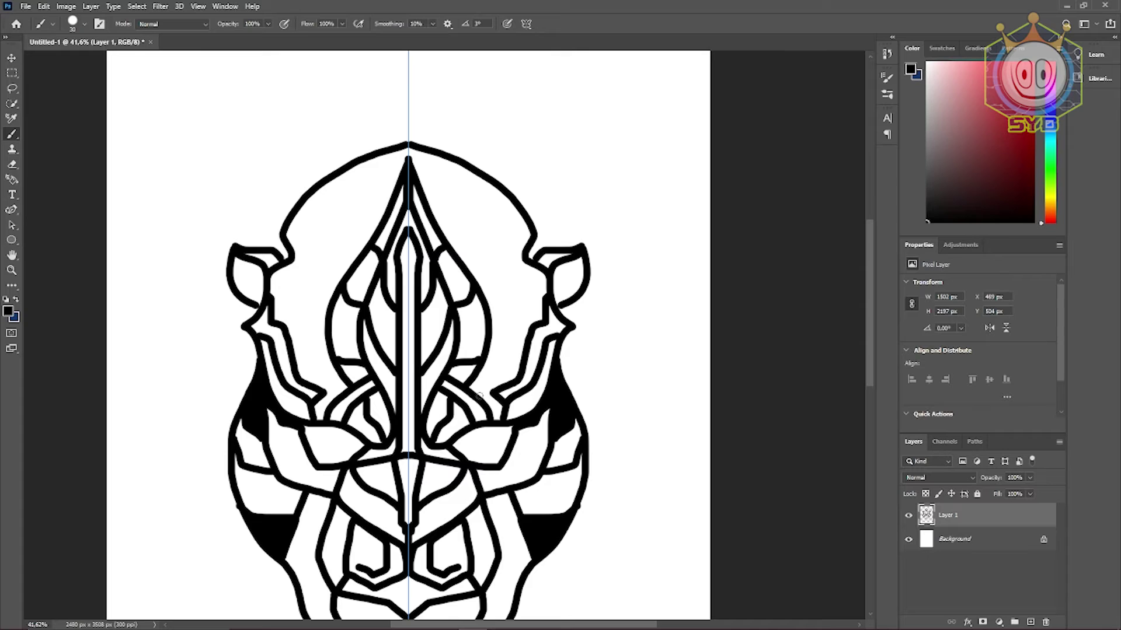
mouse_move(479, 395)
left_mouse_down()
mouse_move(513, 365)
mouse_move(537, 271)
left_mouse_up()
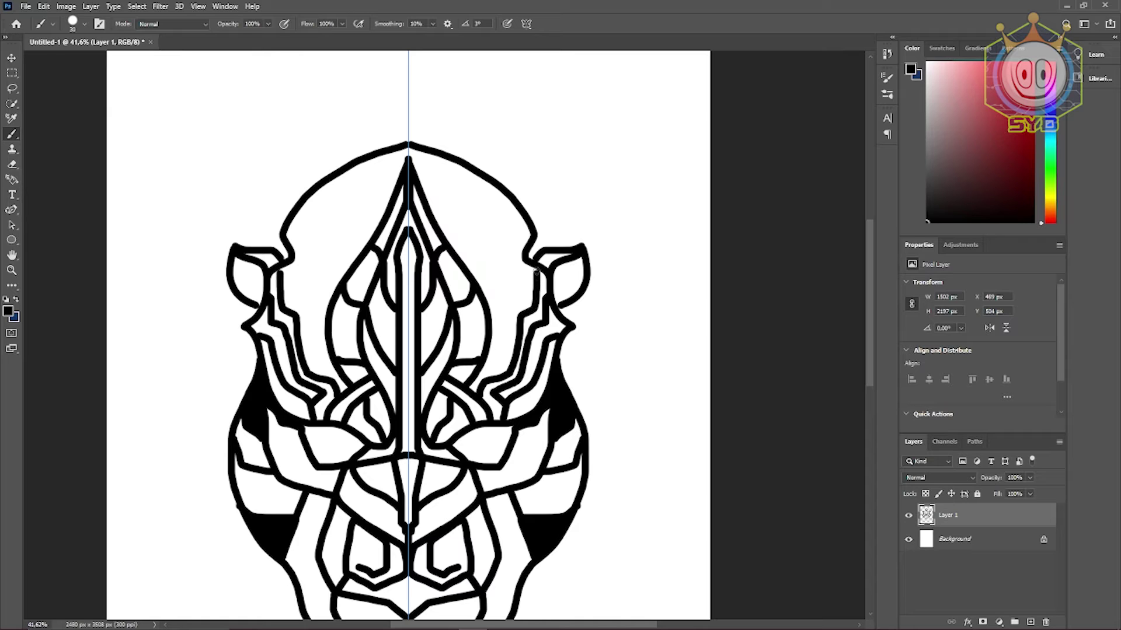
- Try mirrored curved, pointed black accents on the forehead between the dome outline and the horn
left_click_drag(504, 332, 465, 341)
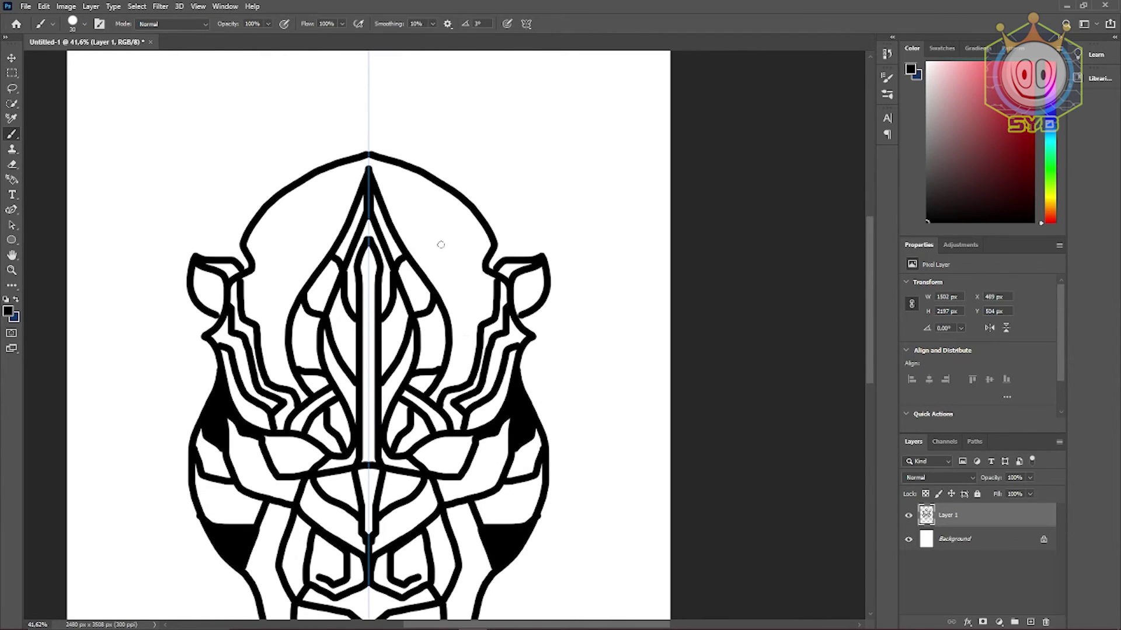
mouse_move(465, 229)
left_mouse_down()
mouse_move(450, 248)
mouse_move(465, 319)
mouse_move(467, 245)
mouse_move(470, 294)
mouse_move(465, 265)
left_mouse_up()
mouse_move(465, 228)
left_mouse_down()
mouse_move(430, 228)
mouse_move(408, 180)
mouse_move(421, 206)
mouse_move(466, 223)
left_mouse_up()
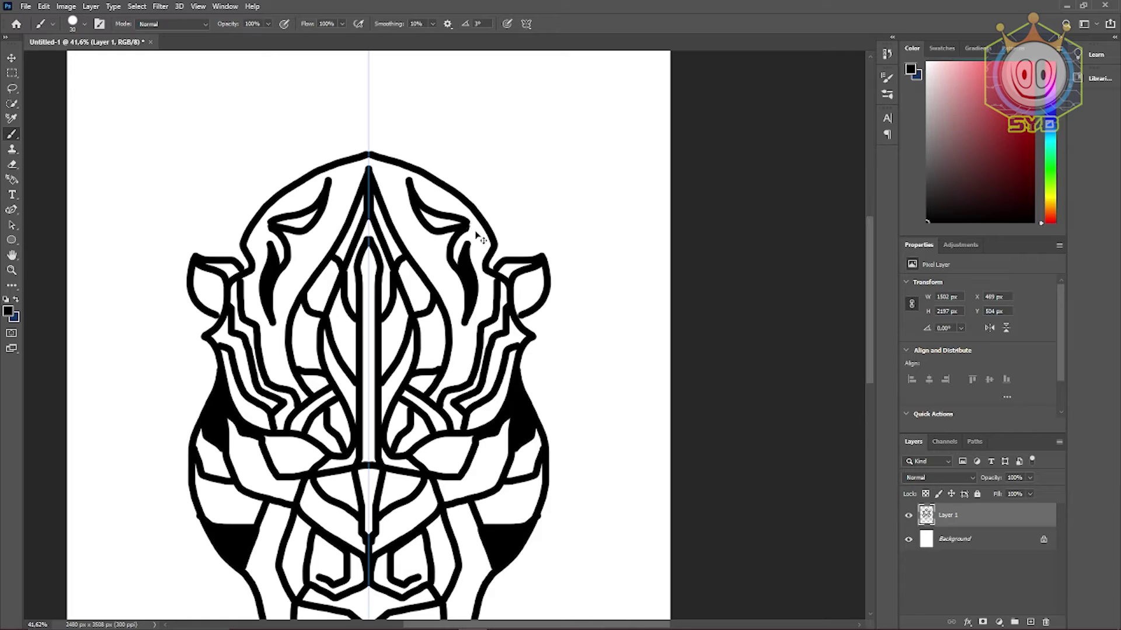
key("ctrl+z")
key("ctrl+z")
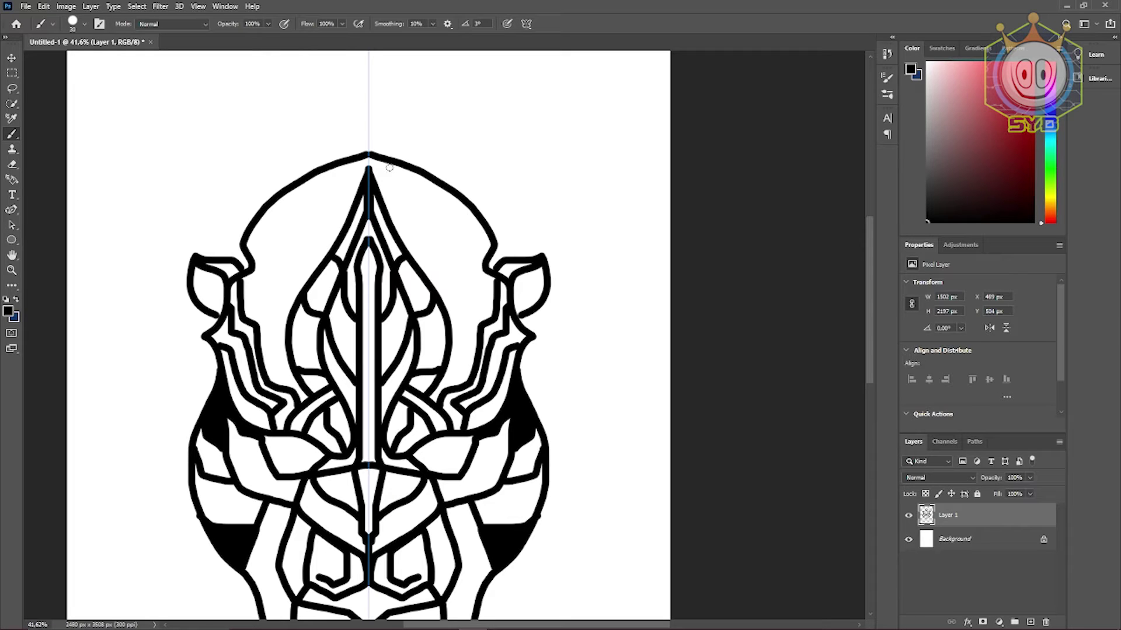
- Draw two nested mirrored angular bands along the dome's upper edge and fill the innermost areas with black
mouse_move(386, 161)
left_mouse_down()
mouse_move(386, 185)
mouse_move(448, 234)
mouse_move(490, 232)
left_mouse_up()
mouse_move(403, 168)
left_mouse_down()
mouse_move(403, 182)
mouse_move(471, 217)
left_mouse_up()
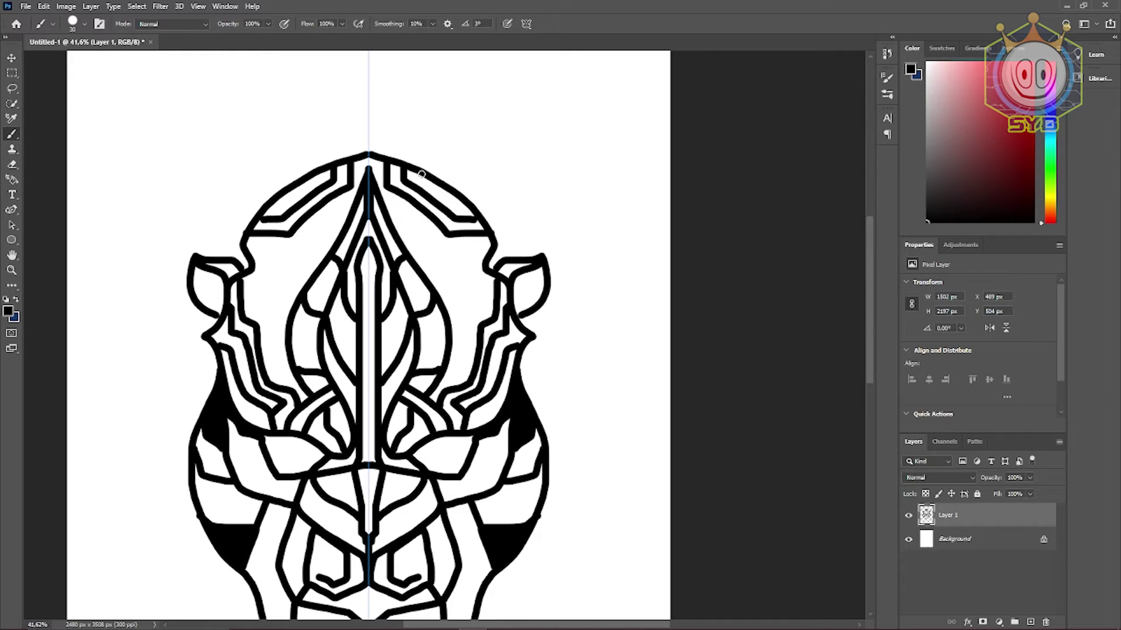
left_click_drag(420, 177, 465, 208)
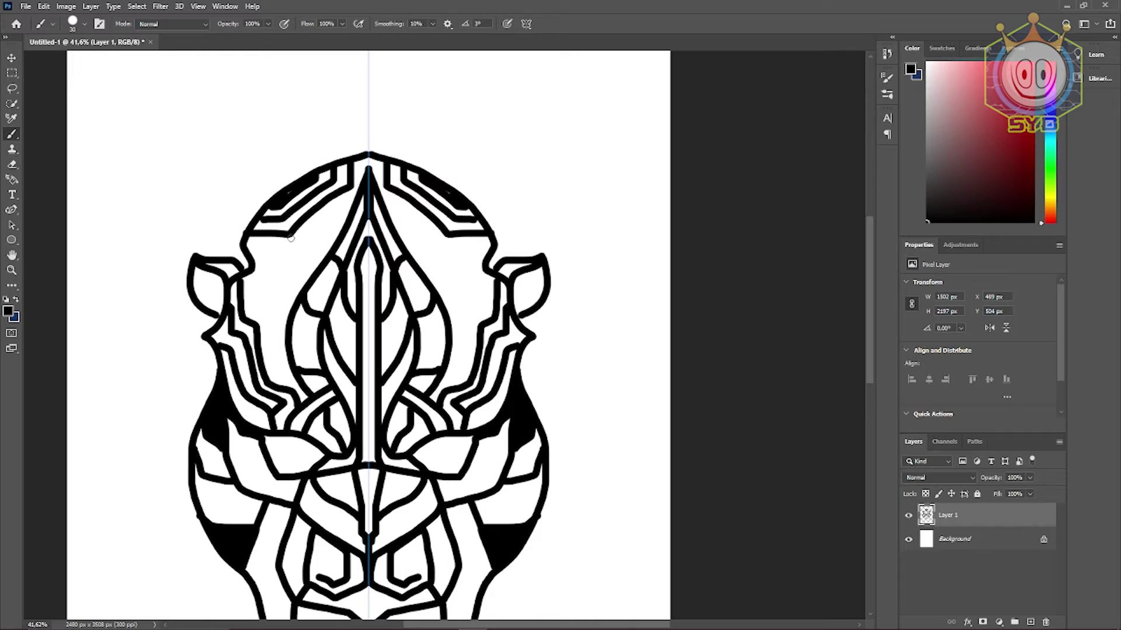
- Try a mirrored stepped line below the dome bands, extended with slanted and horizontal lines to the horn outline
mouse_move(252, 247)
left_mouse_down()
mouse_move(305, 249)
mouse_move(305, 221)
mouse_move(315, 232)
mouse_move(338, 225)
left_mouse_up()
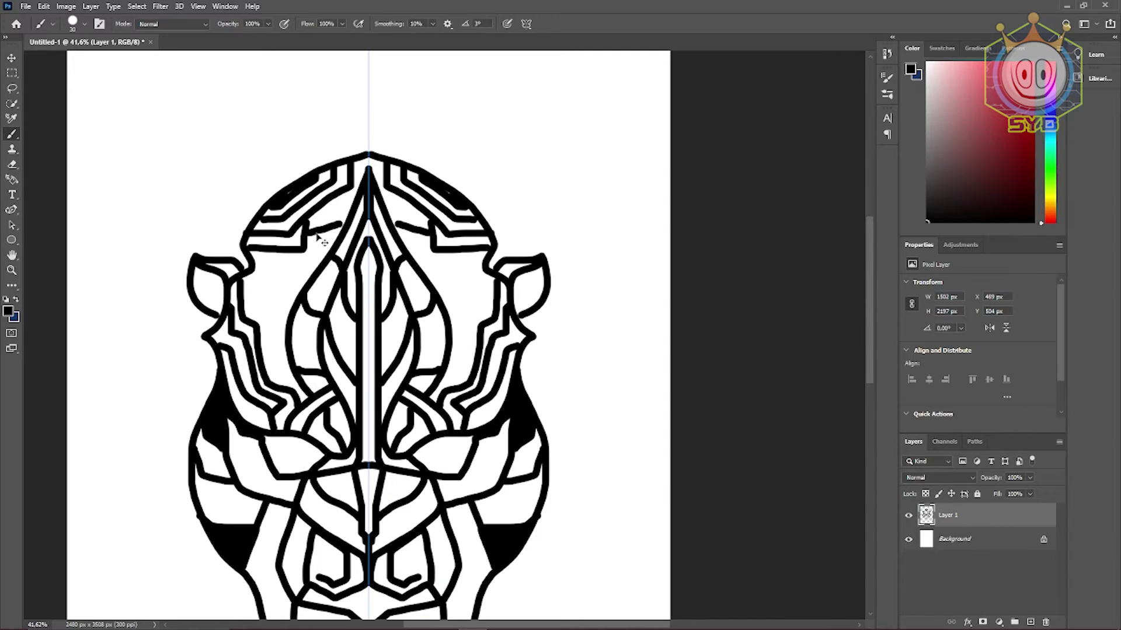
key("ctrl+z")
mouse_move(307, 219)
left_mouse_down()
mouse_move(349, 217)
mouse_move(351, 188)
mouse_move(340, 222)
left_mouse_up()
key("ctrl+z")
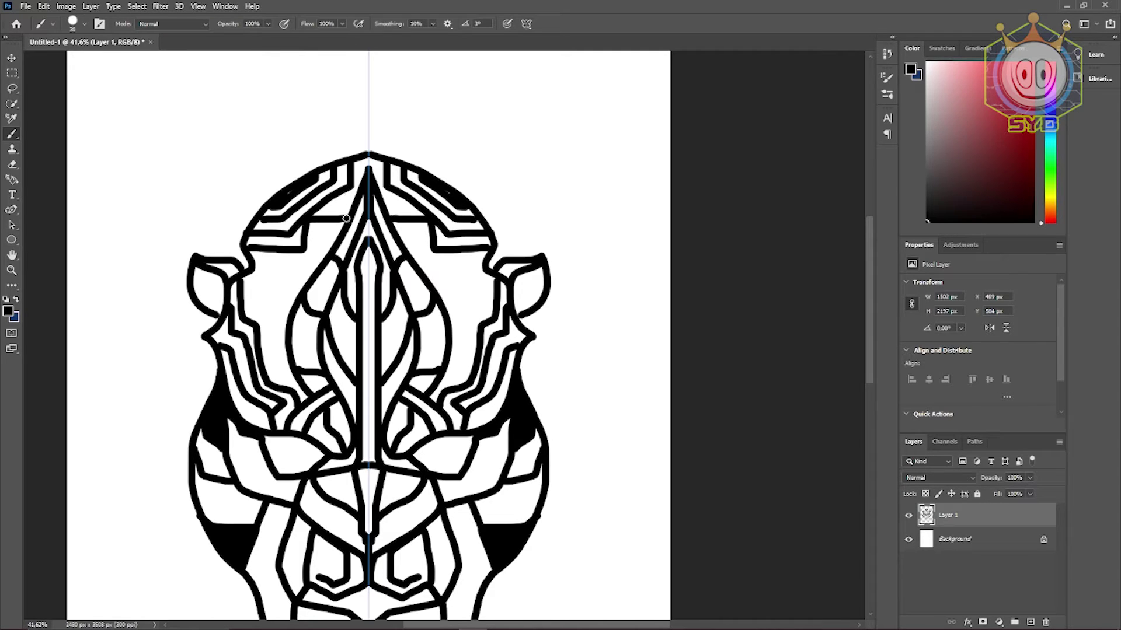
key("ctrl+z")
mouse_move(307, 219)
left_mouse_down()
mouse_move(344, 220)
mouse_move(396, 216)
left_mouse_up()
key("ctrl+z")
key("ctrl+z")
key("ctrl+z")
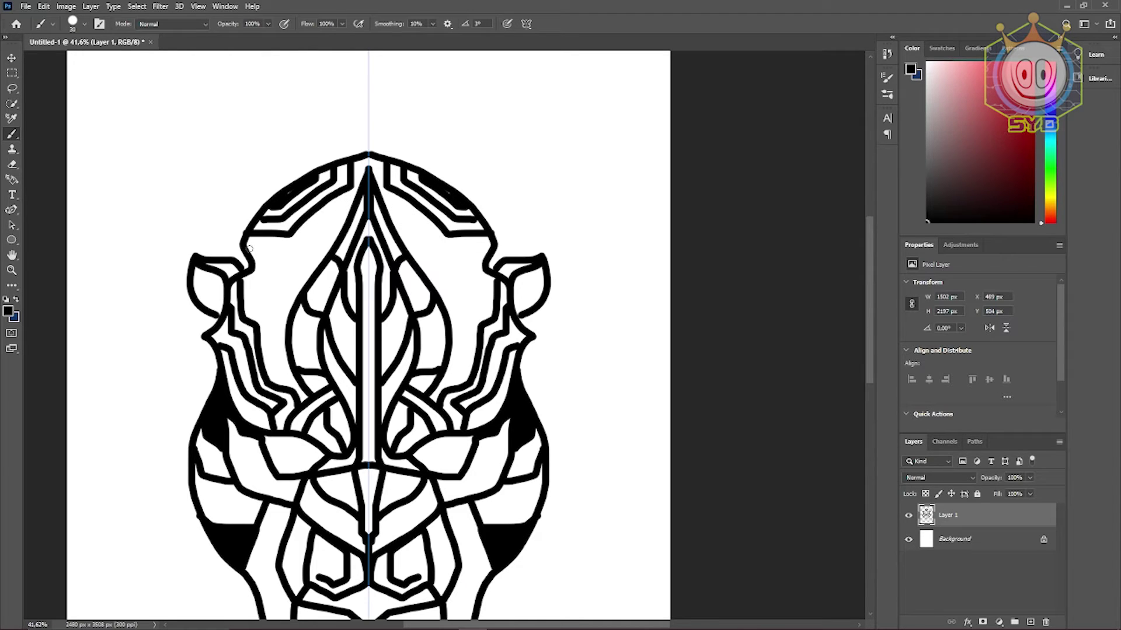
- Try mirrored hook-shaped accents and then narrow pointed shapes on the inner side of the ears
mouse_move(246, 248)
left_mouse_down()
mouse_move(284, 264)
mouse_move(287, 279)
mouse_move(261, 304)
mouse_move(270, 281)
mouse_move(244, 272)
left_mouse_up()
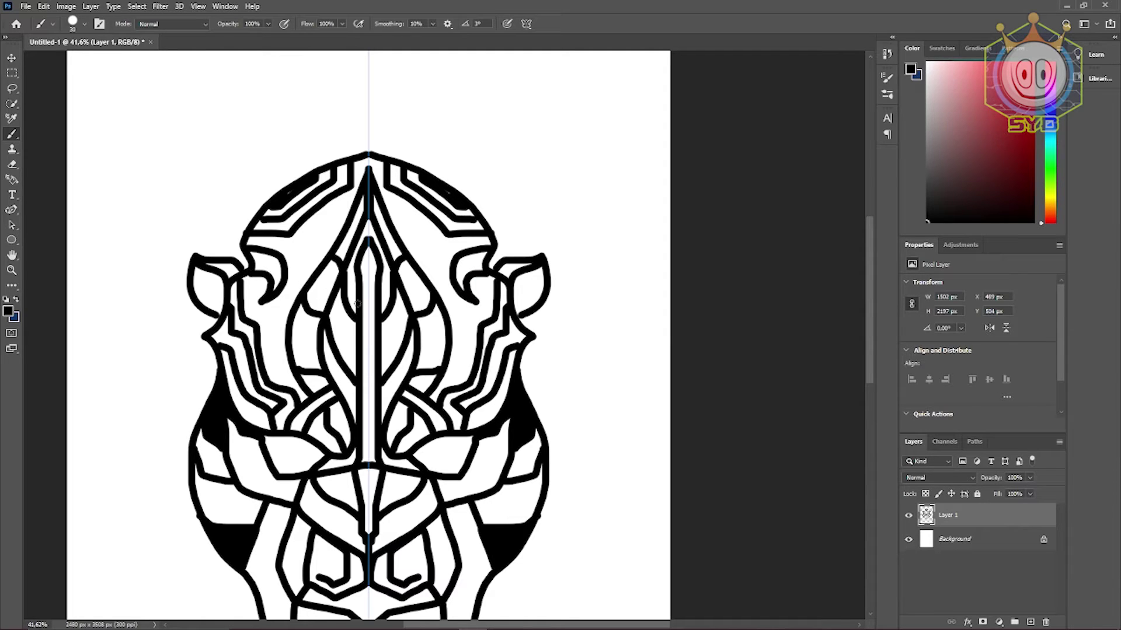
key("ctrl+z")
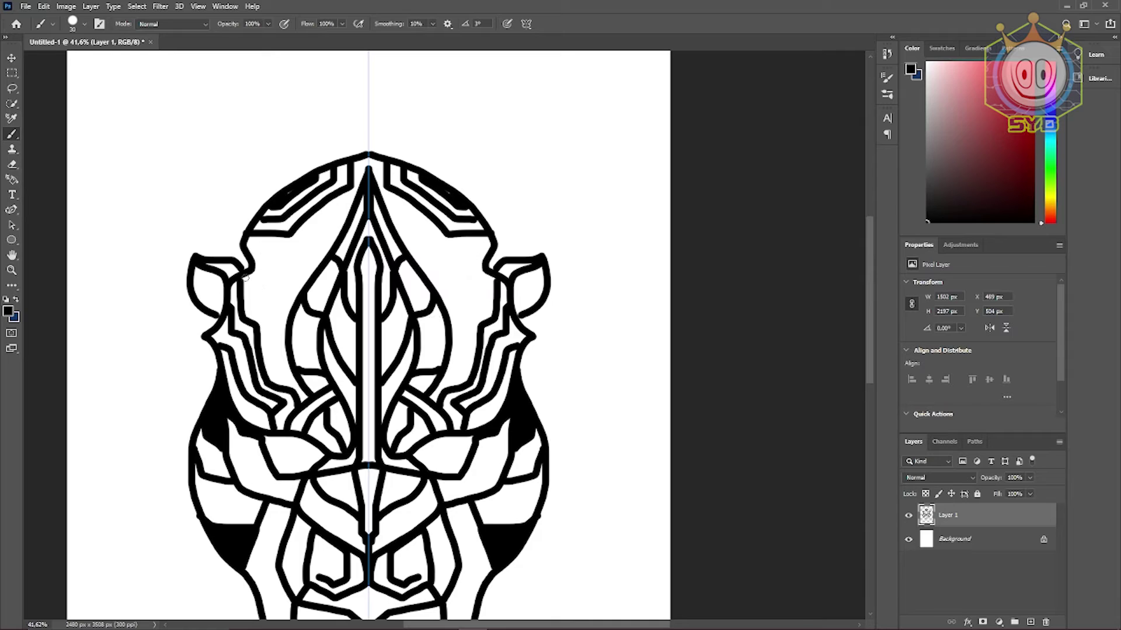
mouse_move(244, 277)
left_mouse_down()
mouse_move(279, 253)
mouse_move(262, 322)
left_mouse_up()
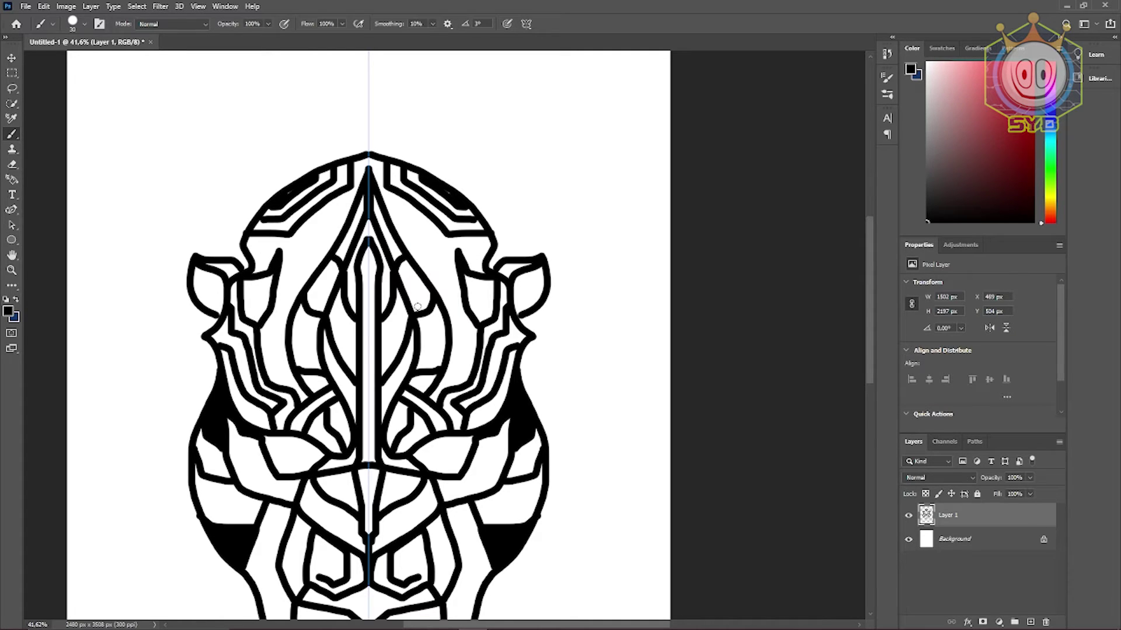
key("ctrl+z")
- Draw a mirrored wedge-shaped panel on the inner side of each ear and add two curved lines inside it
mouse_move(253, 269)
left_mouse_down()
mouse_move(286, 260)
mouse_move(260, 333)
left_mouse_up()
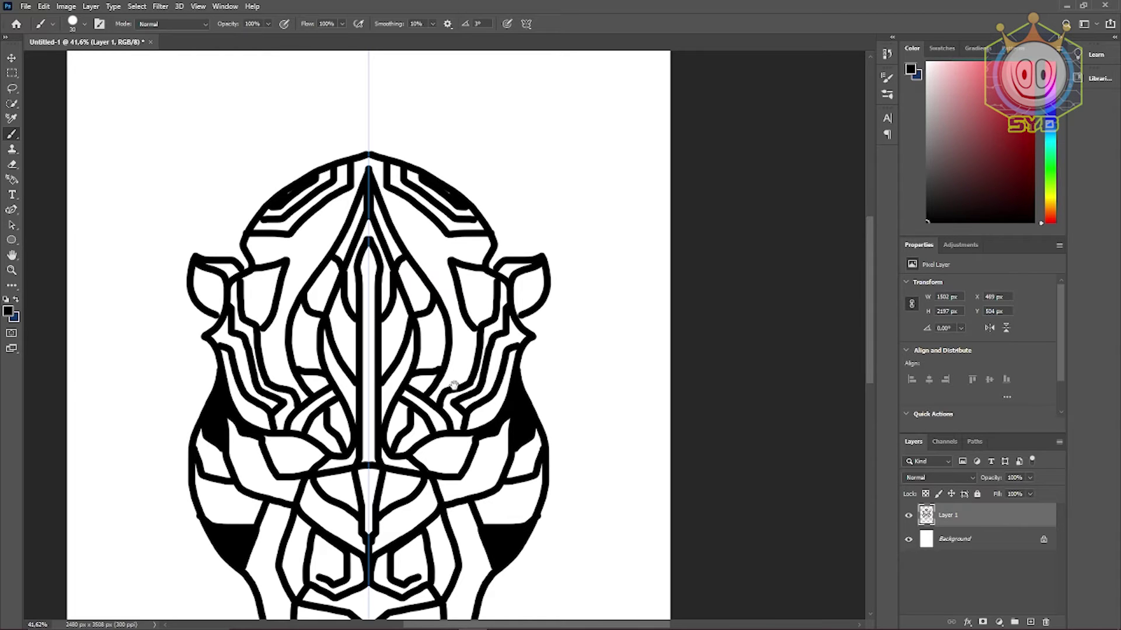
scroll(455, 374, "down", 2)
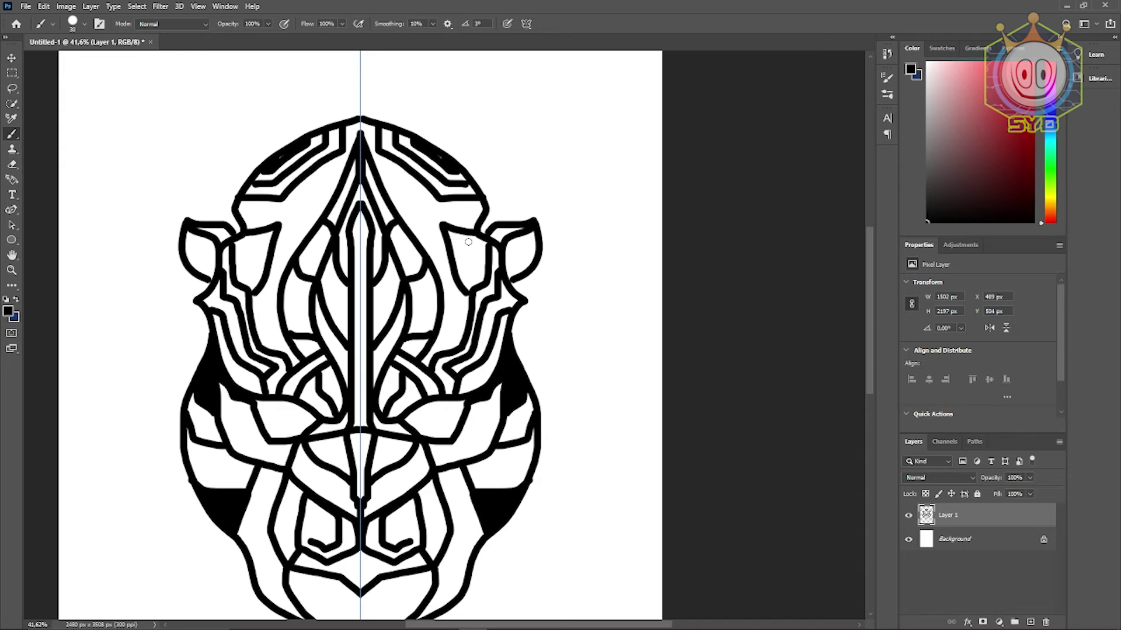
left_click_drag(467, 235, 467, 287)
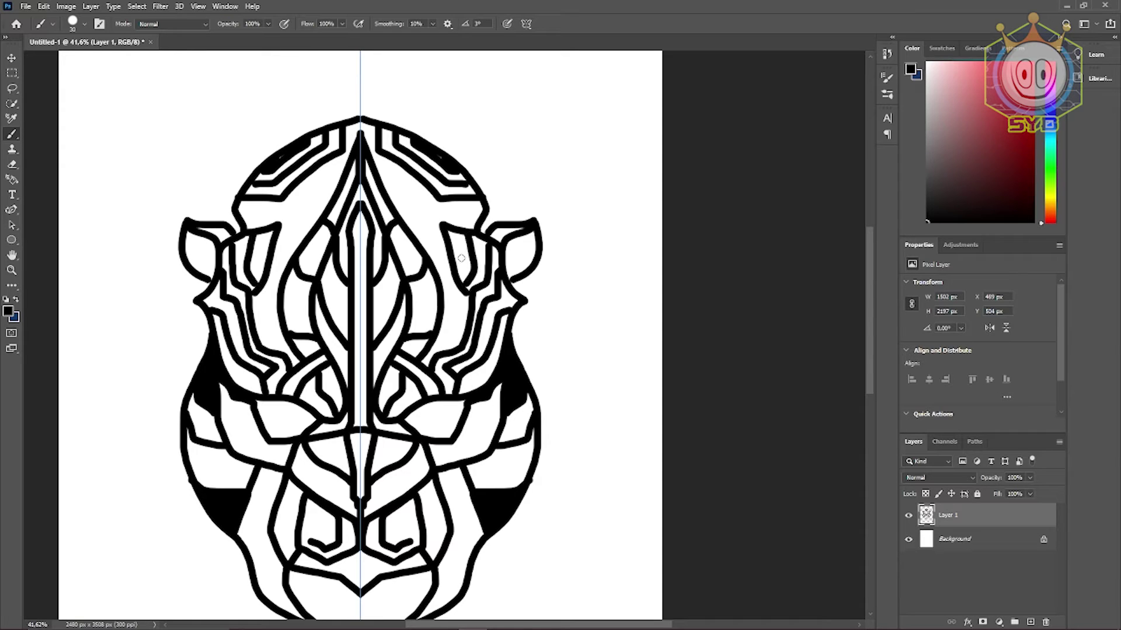
mouse_move(457, 231)
left_mouse_down()
mouse_move(475, 274)
mouse_move(479, 237)
mouse_move(464, 287)
left_mouse_up()
key("ctrl+z")
key("ctrl+z")
key("ctrl+z")
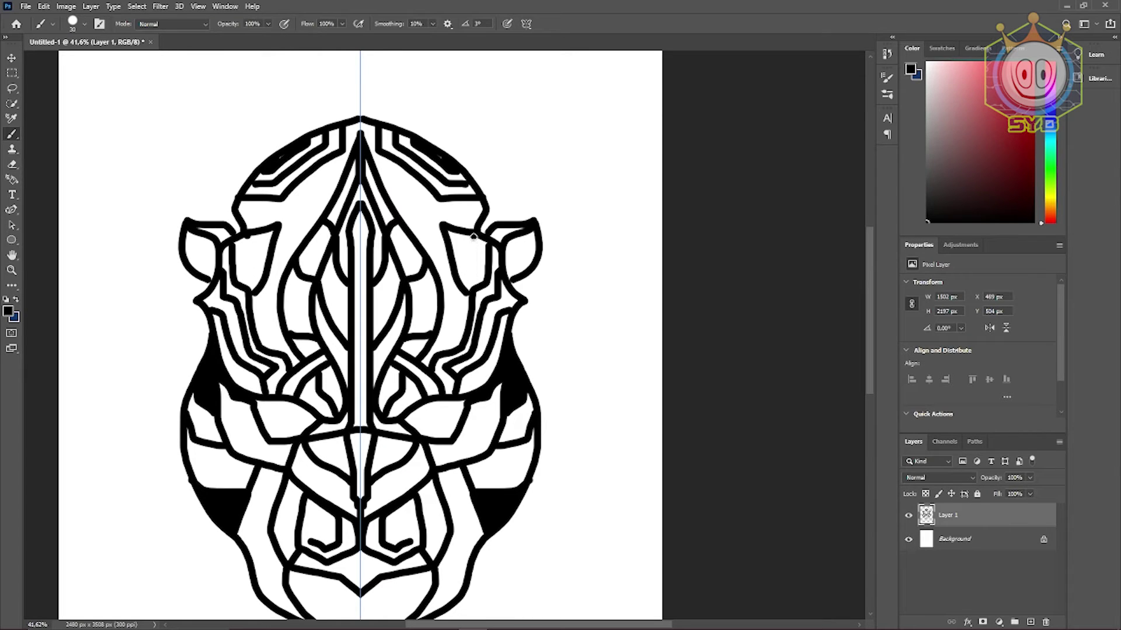
left_click_drag(474, 236, 467, 293)
left_click_drag(462, 232, 459, 287)
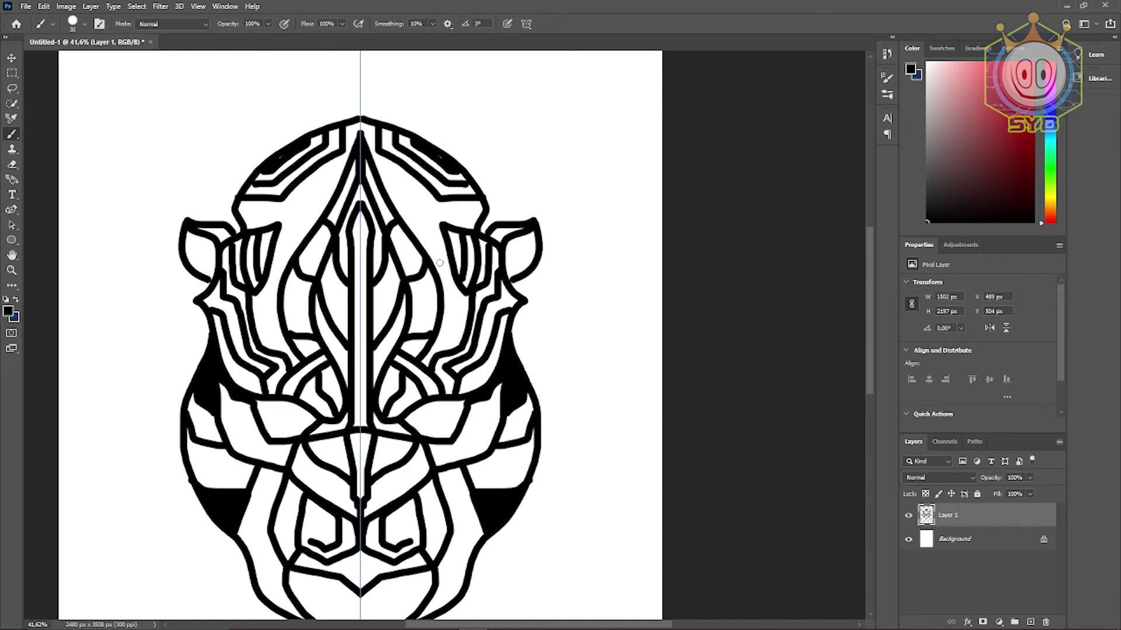
- Draw mirrored zigzag triangles along the jaw's side strips and in the curved band across the upper snout
left_click_drag(471, 360, 454, 232)
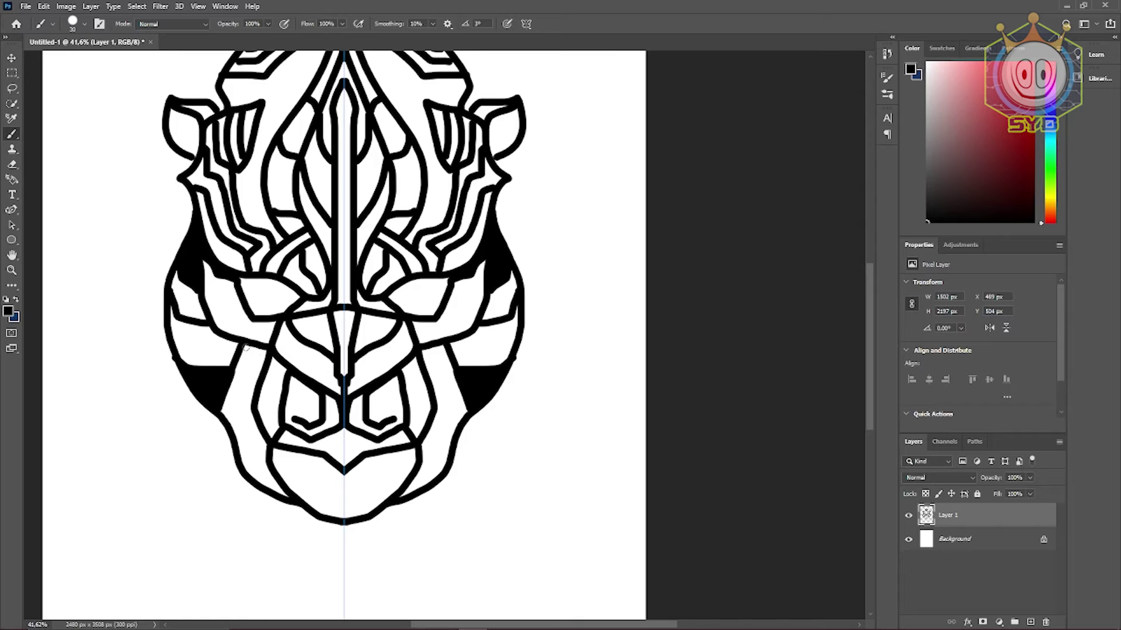
mouse_move(245, 348)
left_mouse_down()
mouse_move(261, 376)
mouse_move(234, 375)
mouse_move(255, 399)
mouse_move(222, 411)
mouse_move(258, 421)
mouse_move(238, 458)
mouse_move(268, 455)
mouse_move(261, 487)
left_mouse_up()
left_click_drag(488, 320, 519, 395)
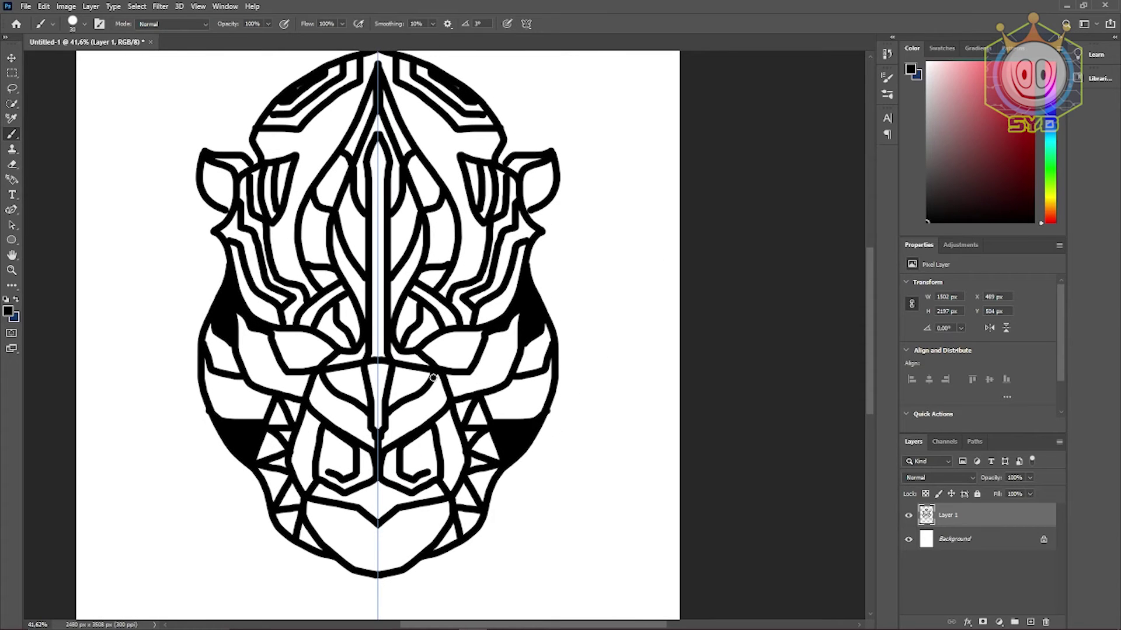
mouse_move(435, 375)
left_mouse_down()
mouse_move(436, 415)
mouse_move(420, 395)
mouse_move(413, 432)
mouse_move(398, 406)
mouse_move(395, 431)
left_mouse_up()
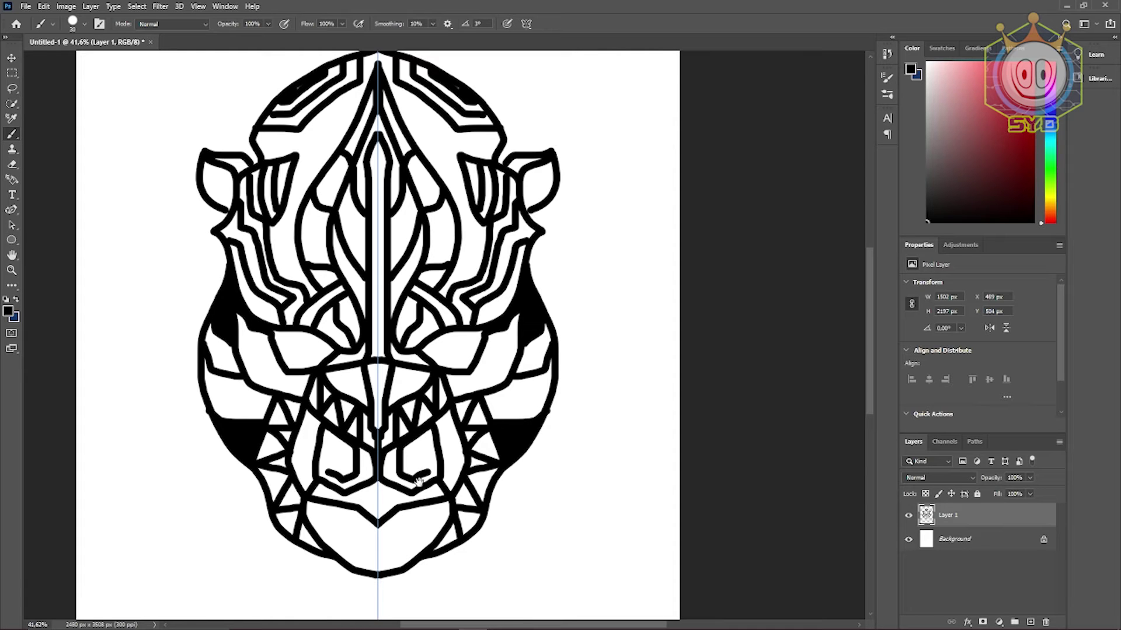
mouse_move(421, 510)
left_mouse_down()
mouse_move(421, 354)
mouse_move(421, 393)
mouse_move(351, 416)
mouse_move(511, 463)
mouse_move(472, 459)
left_mouse_up()
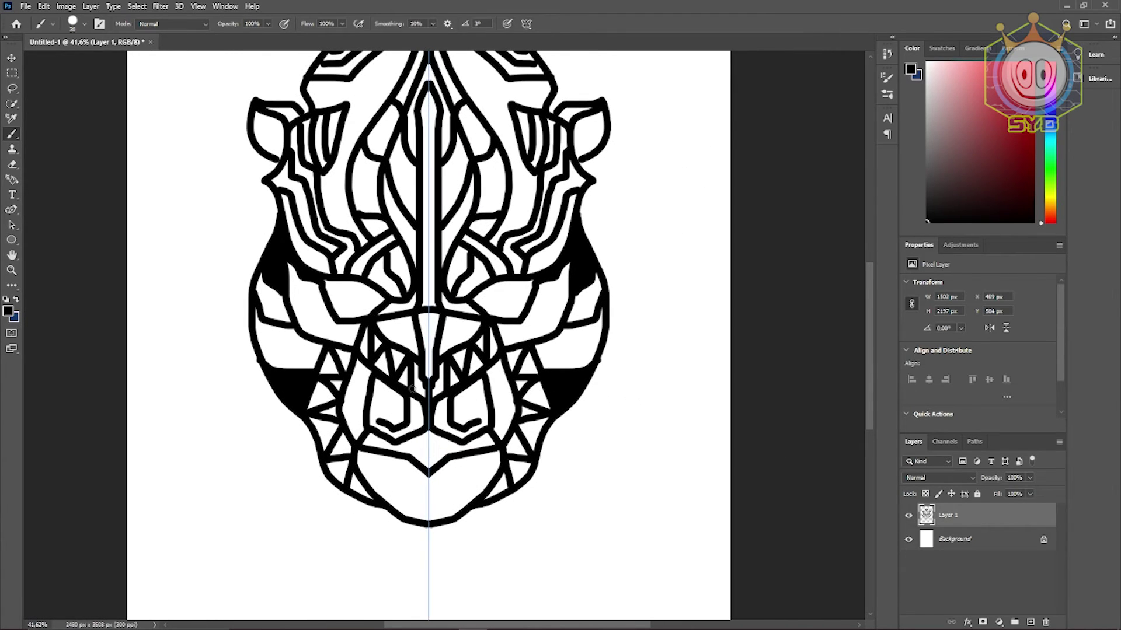
- Remove the zigzags from the curved upper snout band and try mirrored zigzag triangles in the strips beside the nostrils
key("ctrl+z")
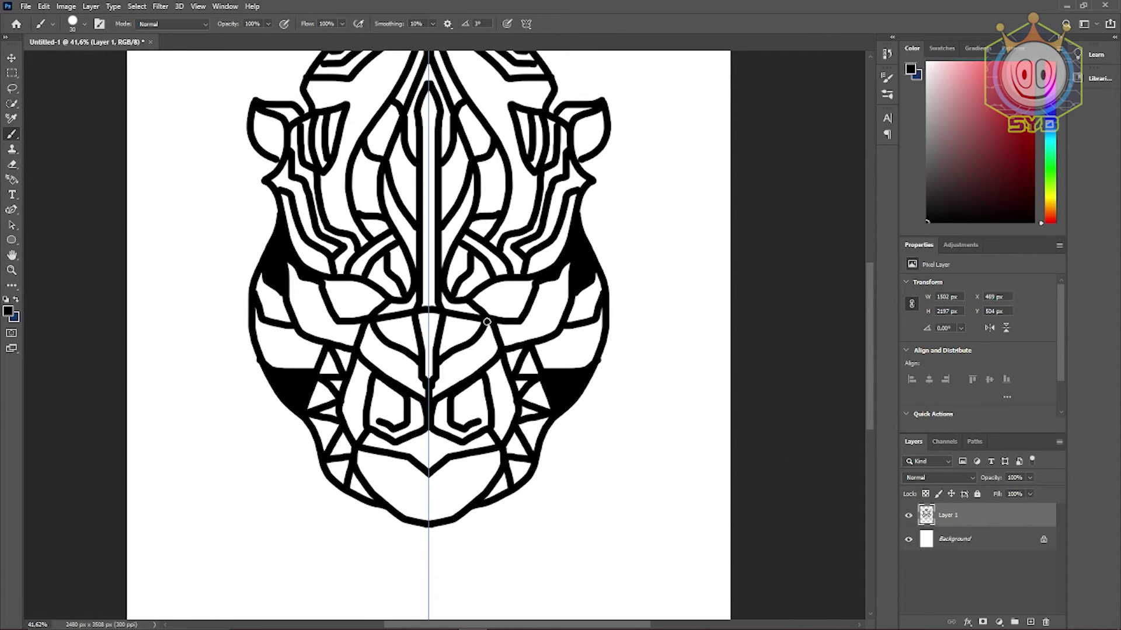
mouse_move(501, 364)
left_mouse_down()
mouse_move(488, 387)
mouse_move(516, 400)
mouse_move(491, 411)
mouse_move(511, 433)
left_mouse_up()
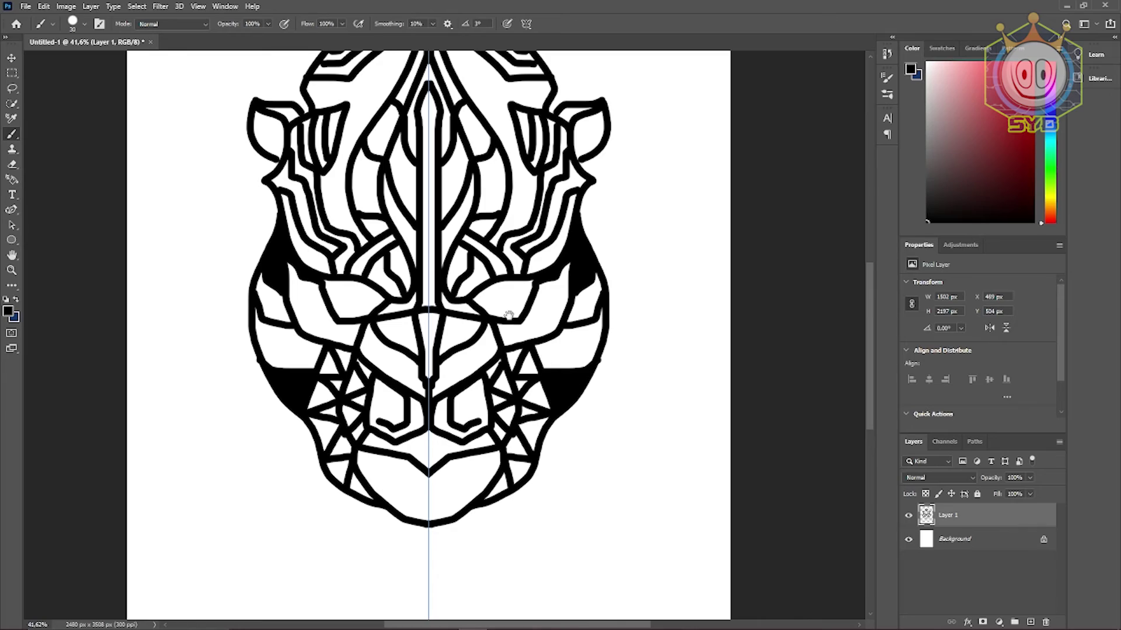
left_click_drag(503, 310, 448, 251)
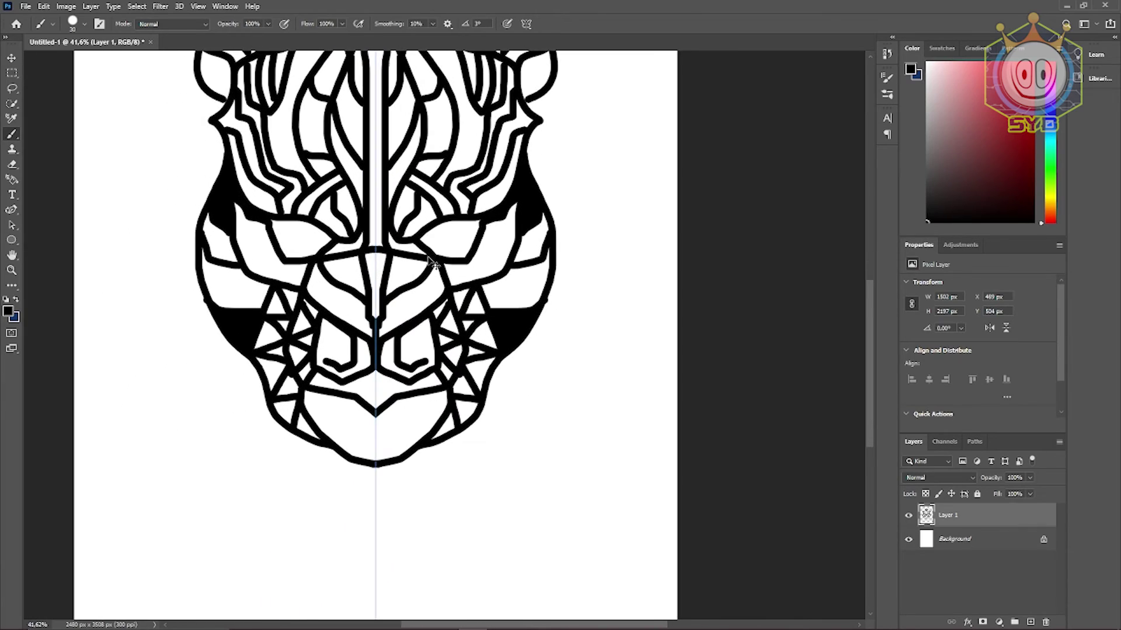
left_click_drag(424, 386, 428, 401)
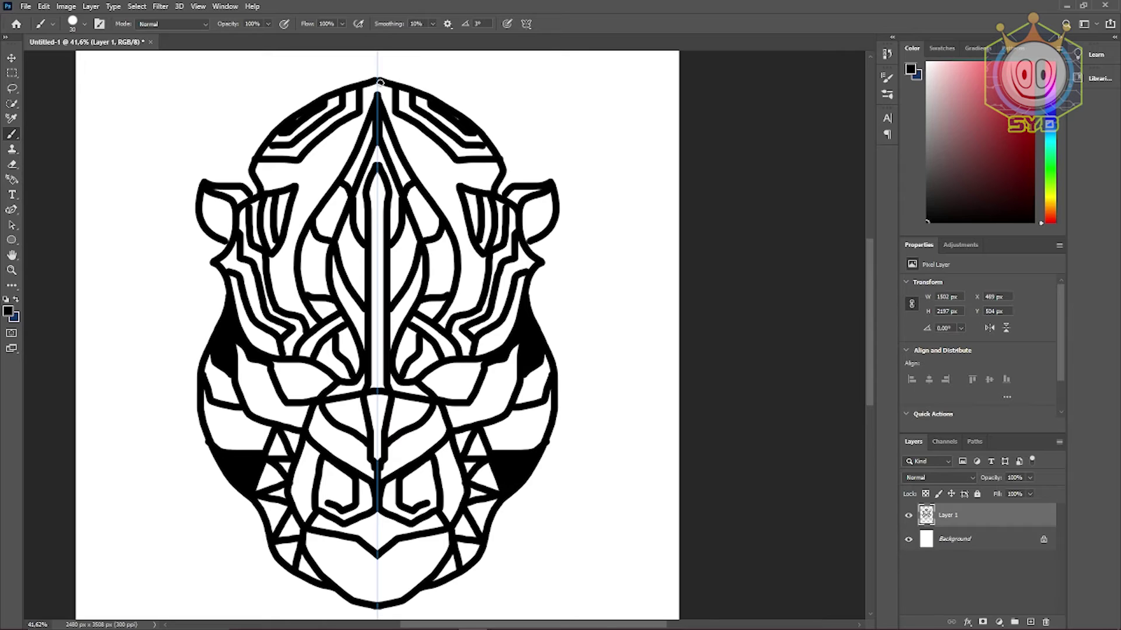
- Draw mirrored tapered bands from the crown along the horn's outline and pointed accents beside its middle, filling them black
left_click_drag(378, 86, 422, 185)
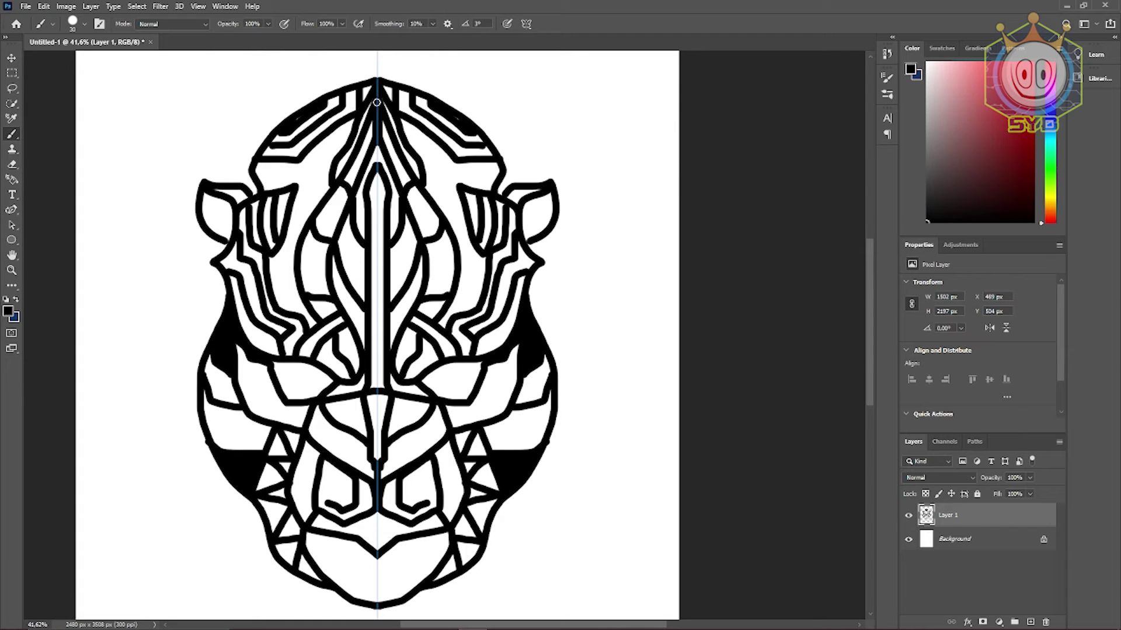
mouse_move(370, 108)
left_mouse_down()
mouse_move(336, 178)
mouse_move(343, 154)
left_mouse_up()
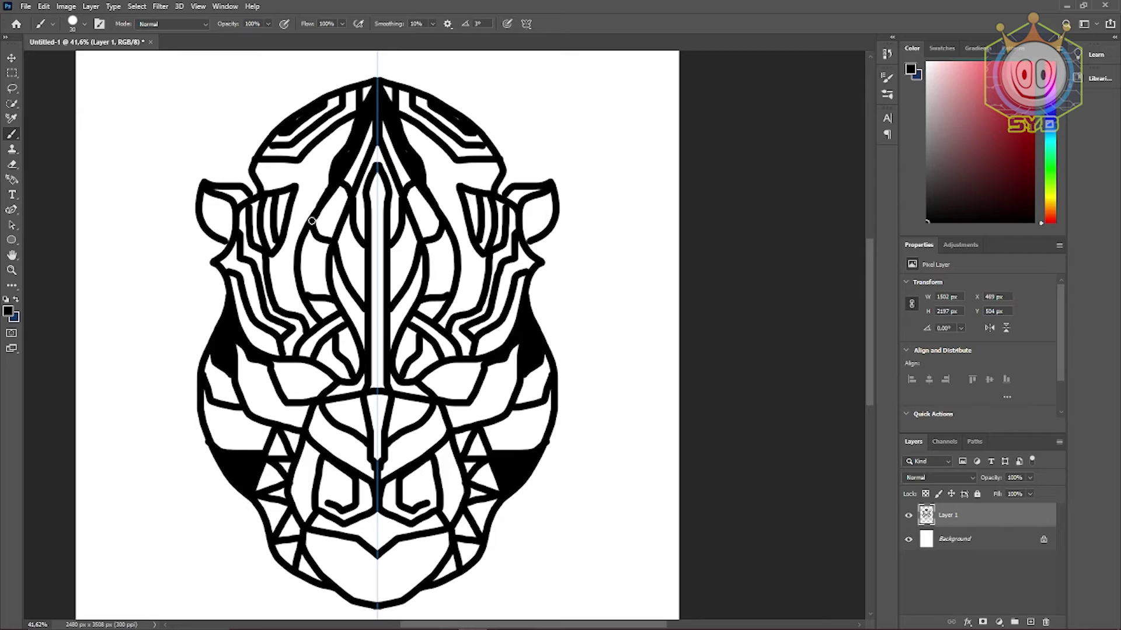
mouse_move(303, 236)
left_mouse_down()
mouse_move(286, 272)
mouse_move(302, 314)
left_mouse_up()
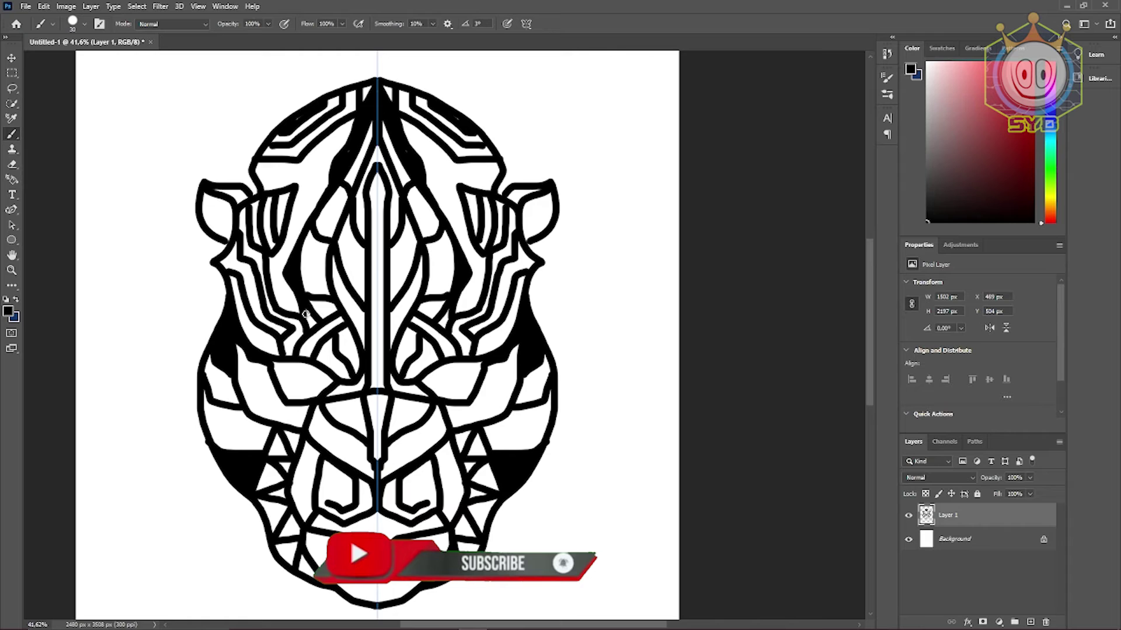
left_click_drag(305, 315, 310, 322)
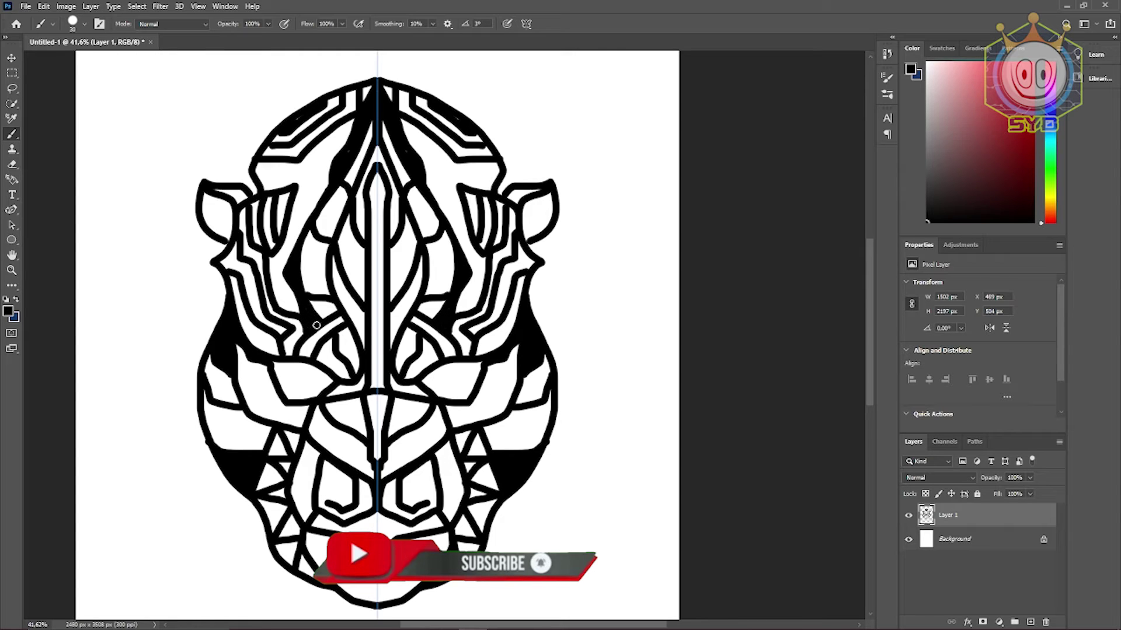
- Draw a mirrored stepped band beneath the dome stripes and extend an angled line from it to the panels beside the ears
key("ctrl+0")
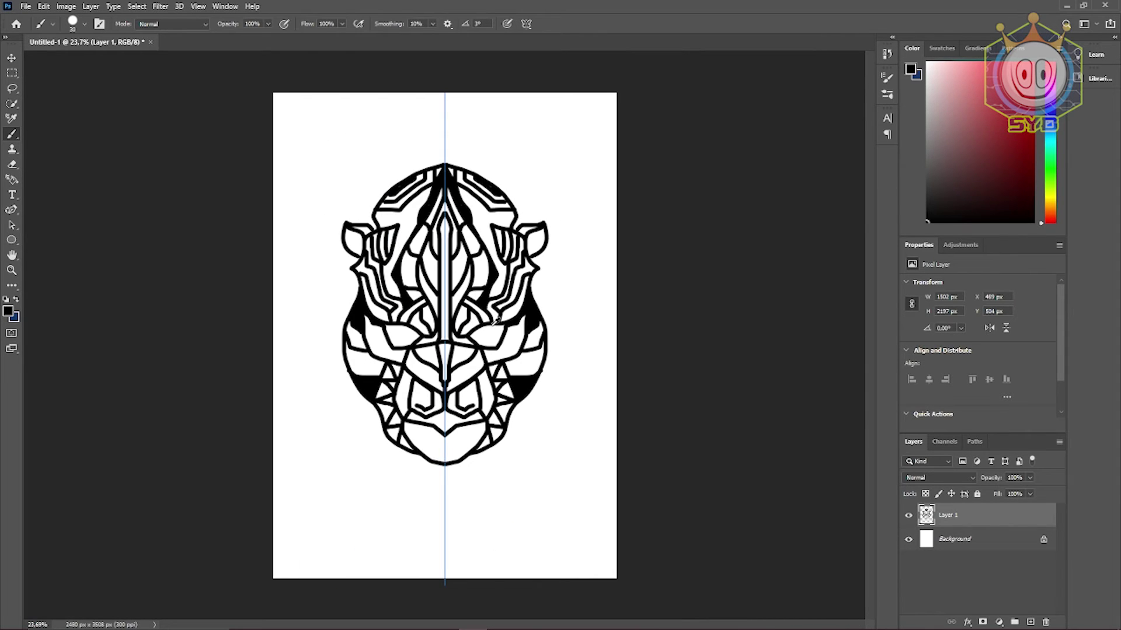
scroll(501, 318, "up", 5)
scroll(500, 317, "down", 5)
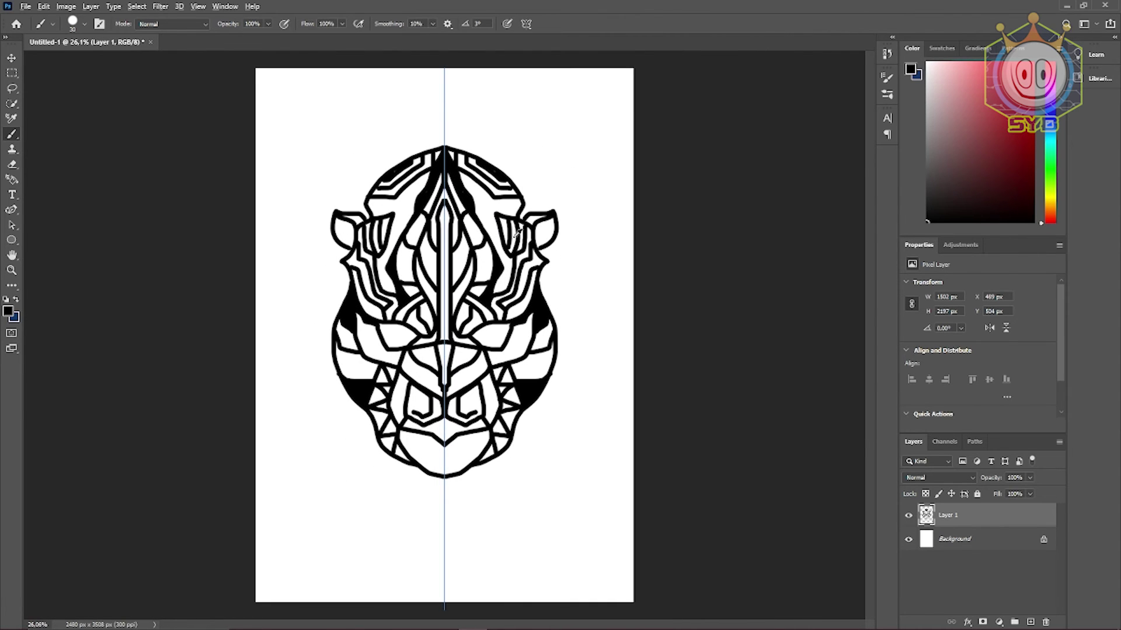
scroll(518, 233, "up", 5)
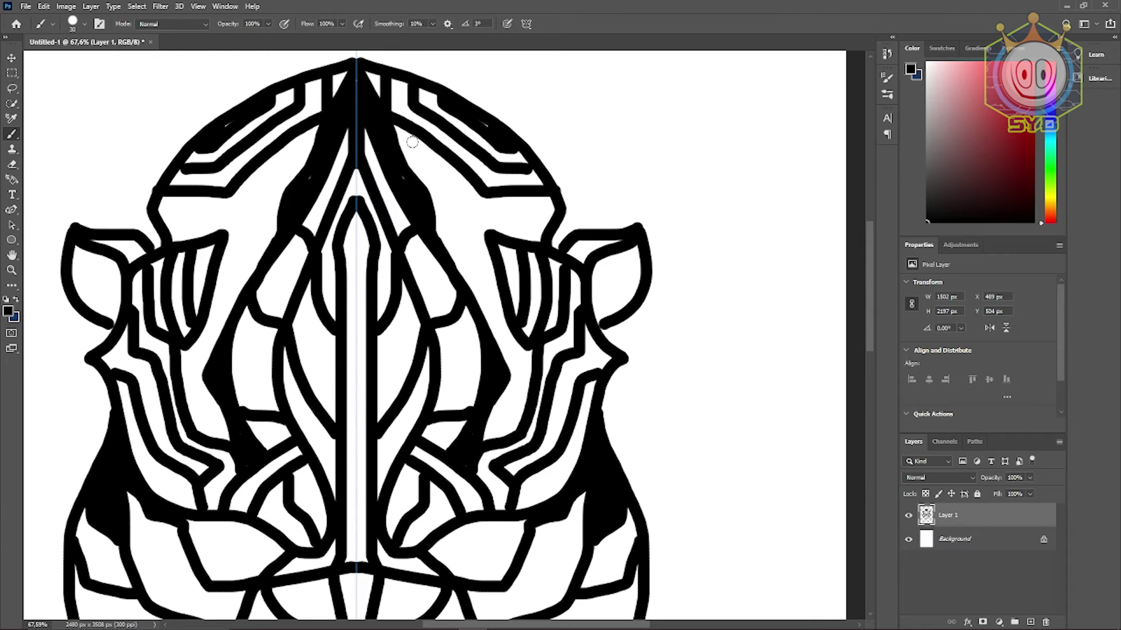
mouse_move(405, 139)
left_mouse_down()
mouse_move(462, 212)
mouse_move(534, 217)
mouse_move(544, 189)
left_mouse_up()
left_click_drag(407, 140, 413, 134)
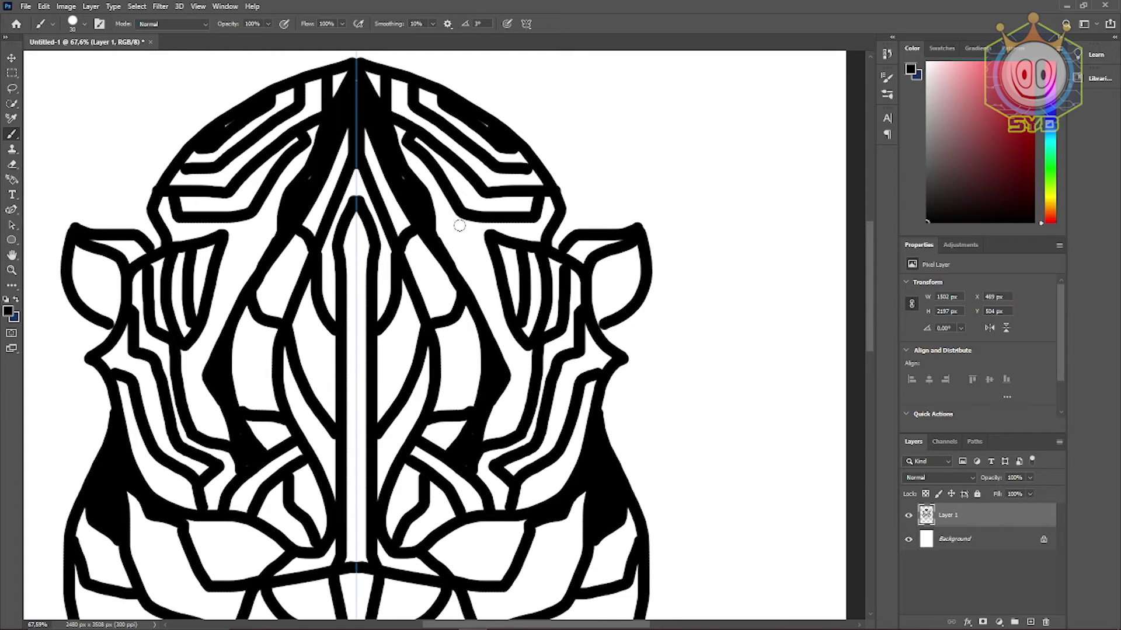
mouse_move(457, 213)
left_mouse_down()
mouse_move(454, 251)
mouse_move(493, 277)
left_mouse_up()
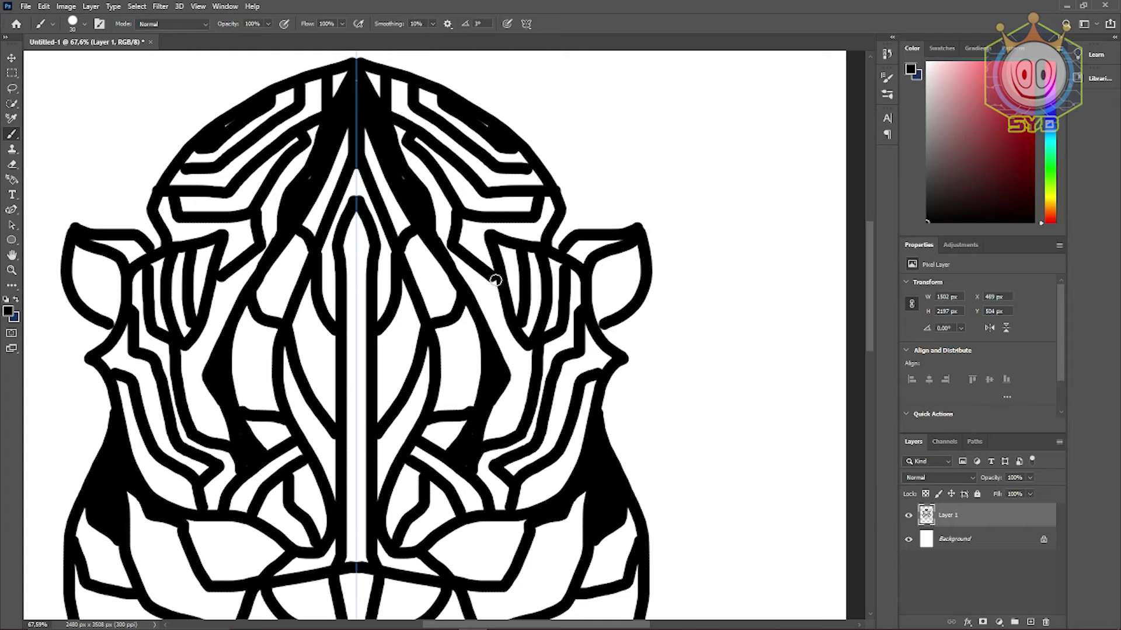
- Draw a mirrored narrow pointed wedge on each outer cheek, just above the black jaw fills
scroll(495, 280, "down", 5)
scroll(491, 268, "down", 3, "alt")
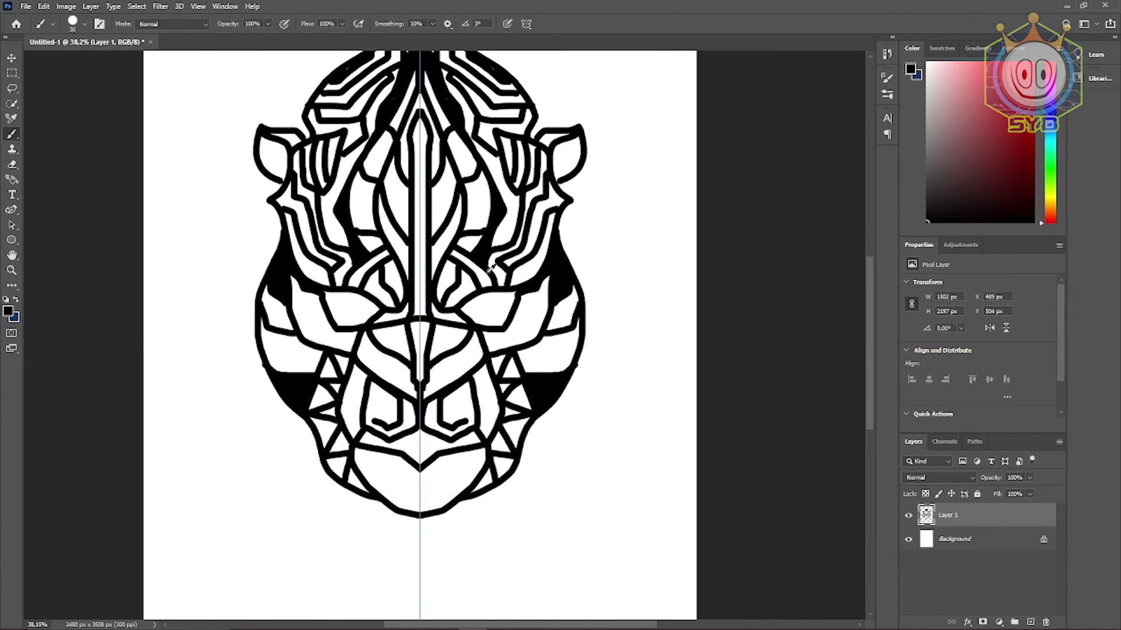
scroll(491, 268, "down", 2)
scroll(514, 304, "up", 4)
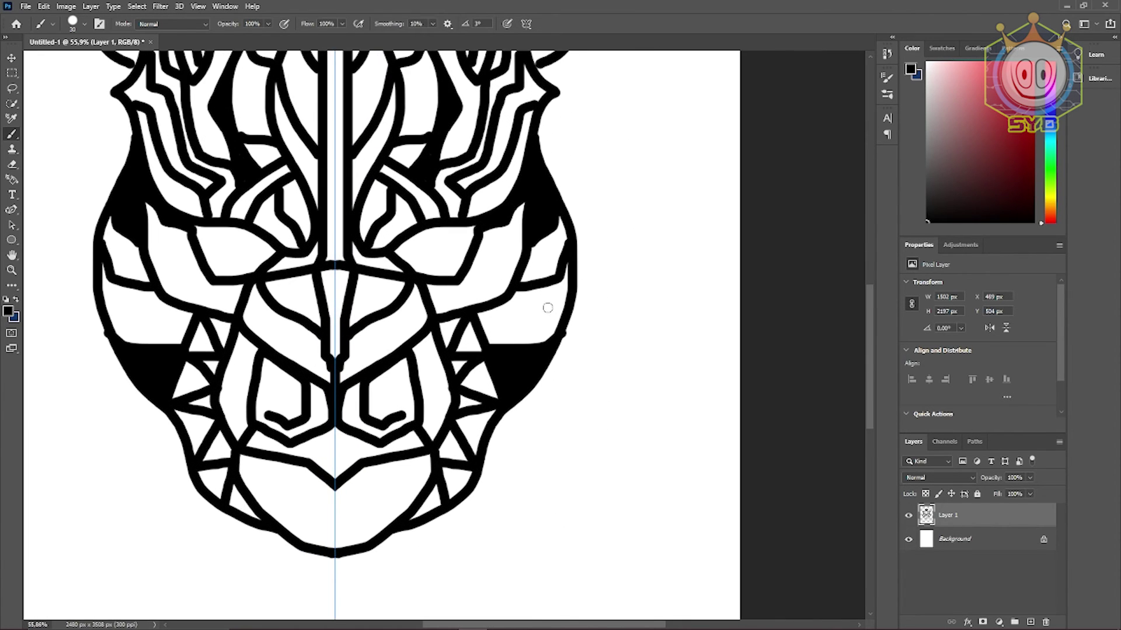
mouse_move(569, 289)
left_mouse_down()
mouse_move(534, 321)
mouse_move(506, 316)
mouse_move(519, 345)
left_mouse_up()
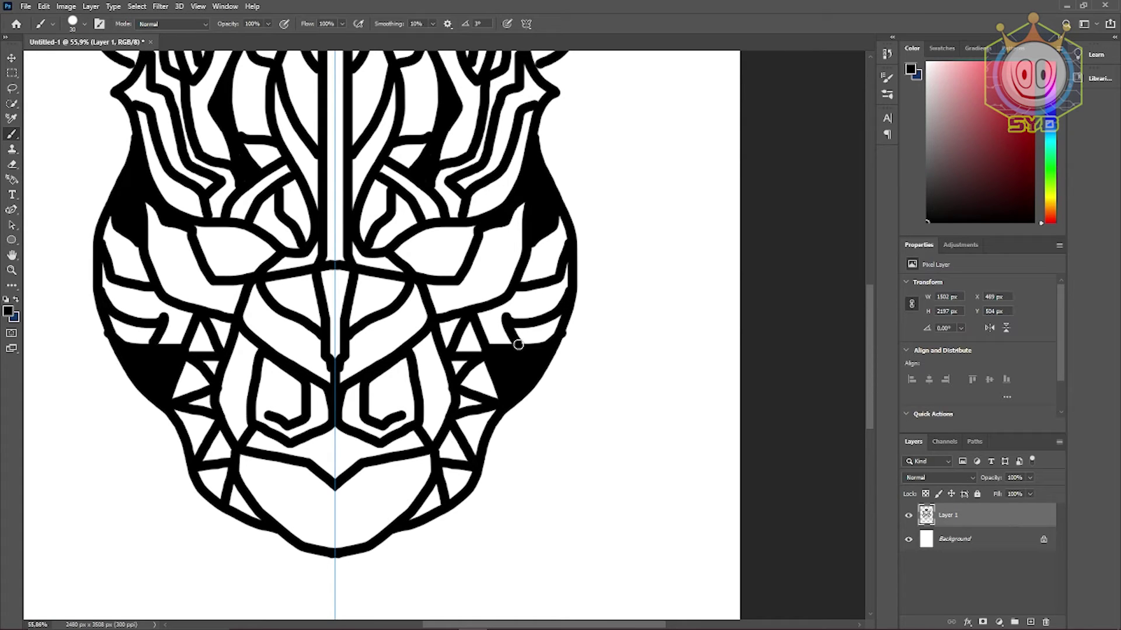
key("ctrl+z")
mouse_move(560, 311)
left_mouse_down()
mouse_move(504, 319)
mouse_move(558, 334)
left_mouse_up()
- Draw a mirrored jagged fang outline ending in a central point below the mouth line, and fill the enclosed area black
scroll(519, 324, "down", 6)
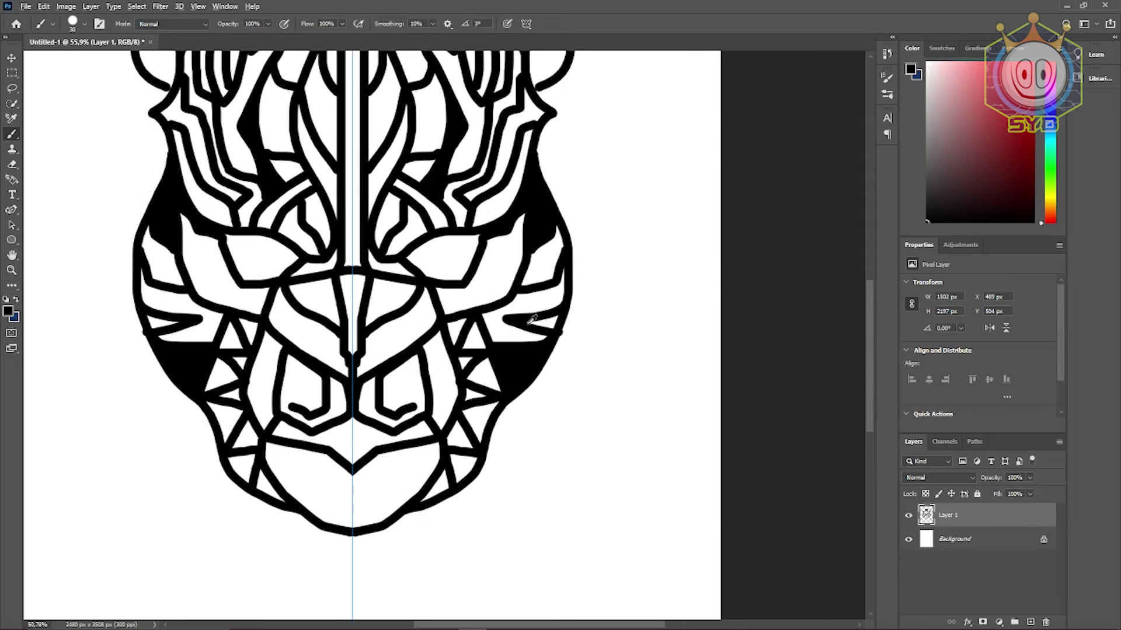
scroll(470, 414, "up", 5)
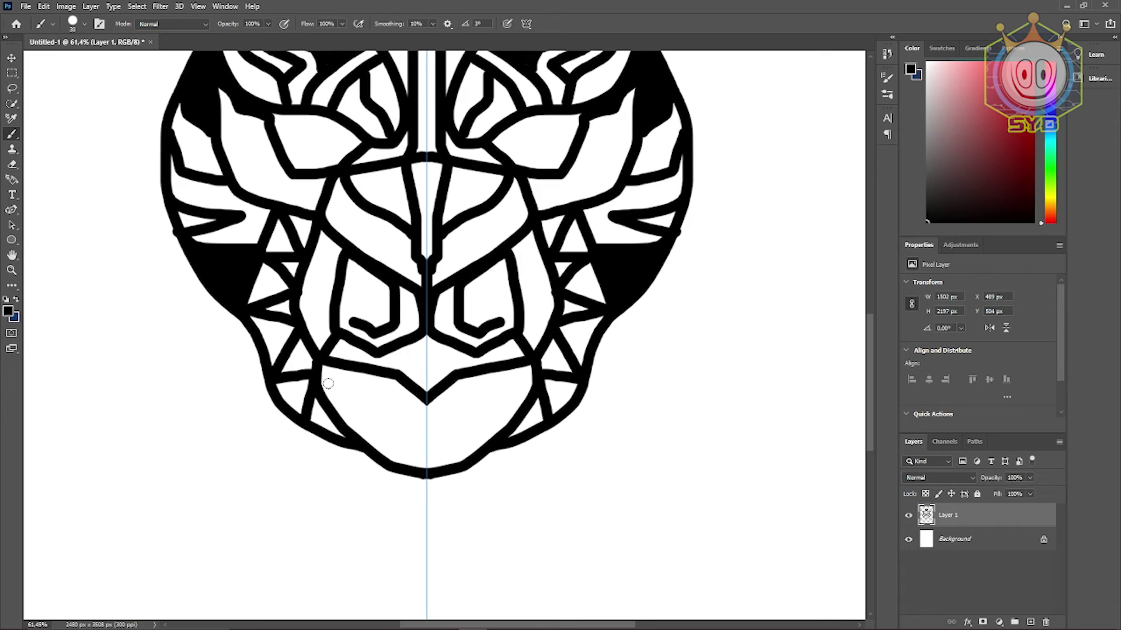
mouse_move(325, 366)
left_mouse_down()
mouse_move(358, 408)
mouse_move(368, 377)
mouse_move(427, 456)
left_mouse_up()
scroll(428, 456, "down", 5)
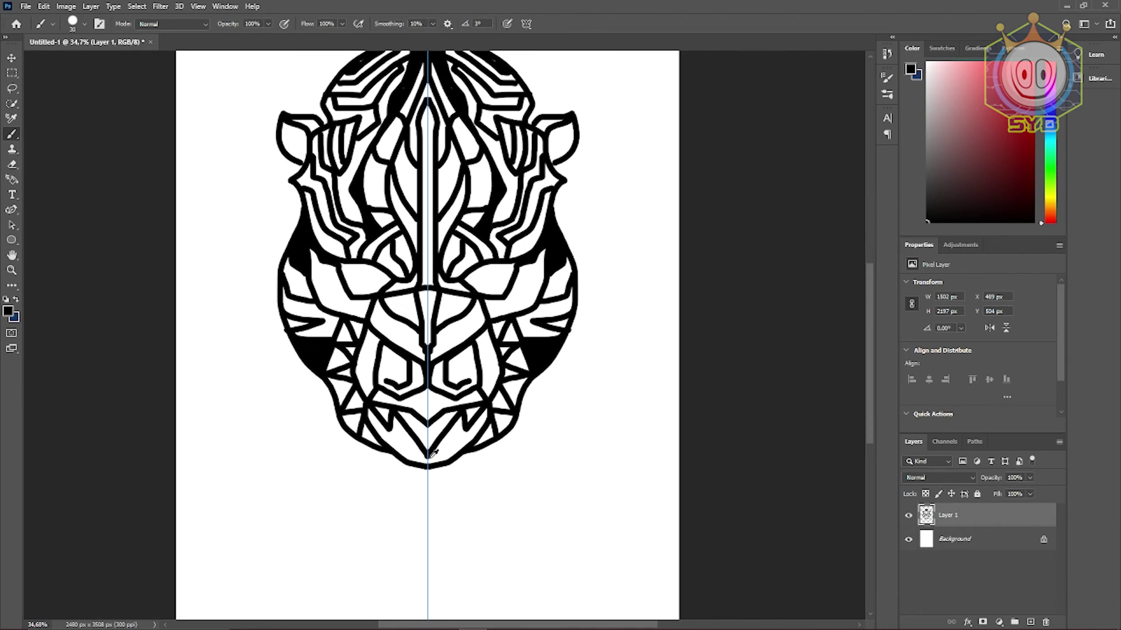
scroll(433, 454, "up", 5)
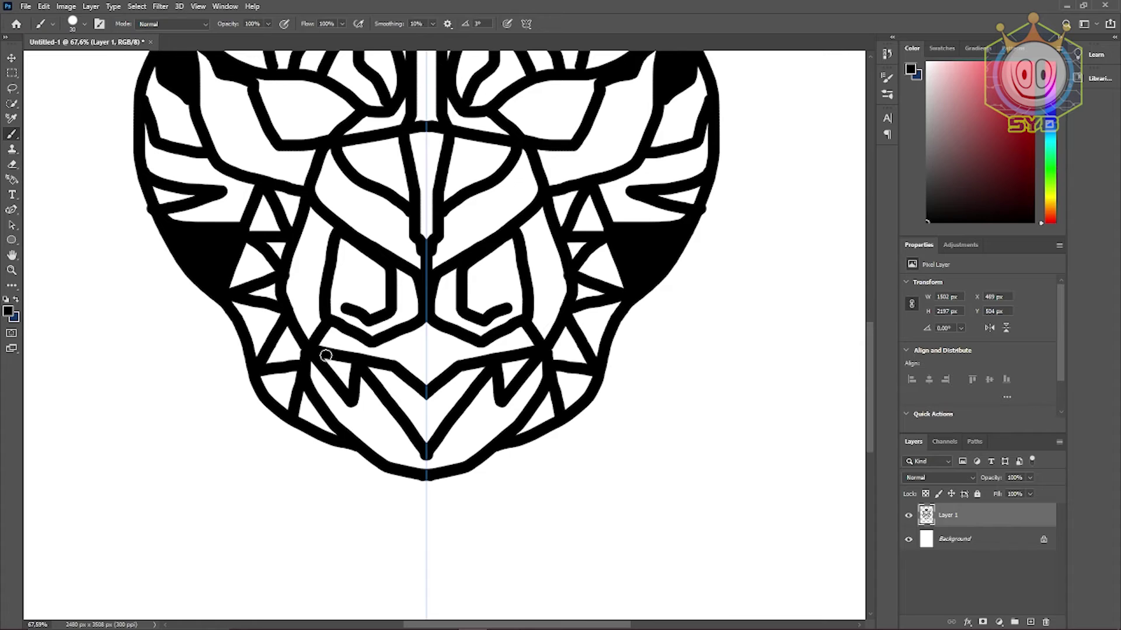
mouse_move(325, 354)
left_mouse_down()
mouse_move(347, 386)
mouse_move(342, 363)
mouse_move(400, 377)
mouse_move(369, 366)
mouse_move(425, 406)
mouse_move(430, 444)
mouse_move(440, 405)
mouse_move(477, 379)
mouse_move(438, 421)
mouse_move(428, 473)
left_mouse_up()
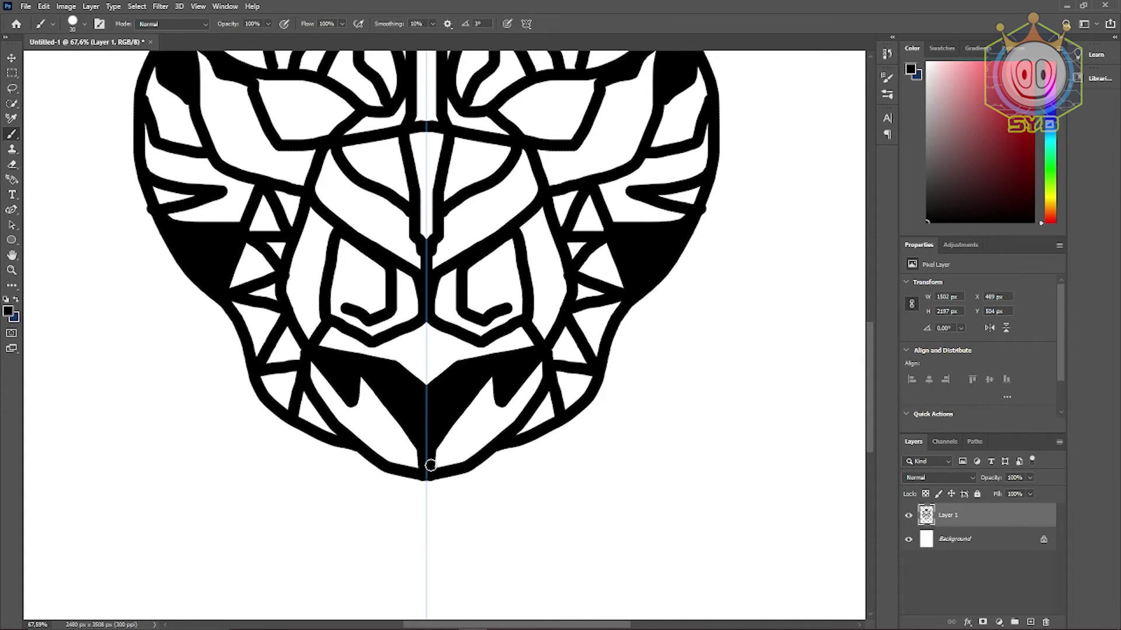
key("ctrl+z")
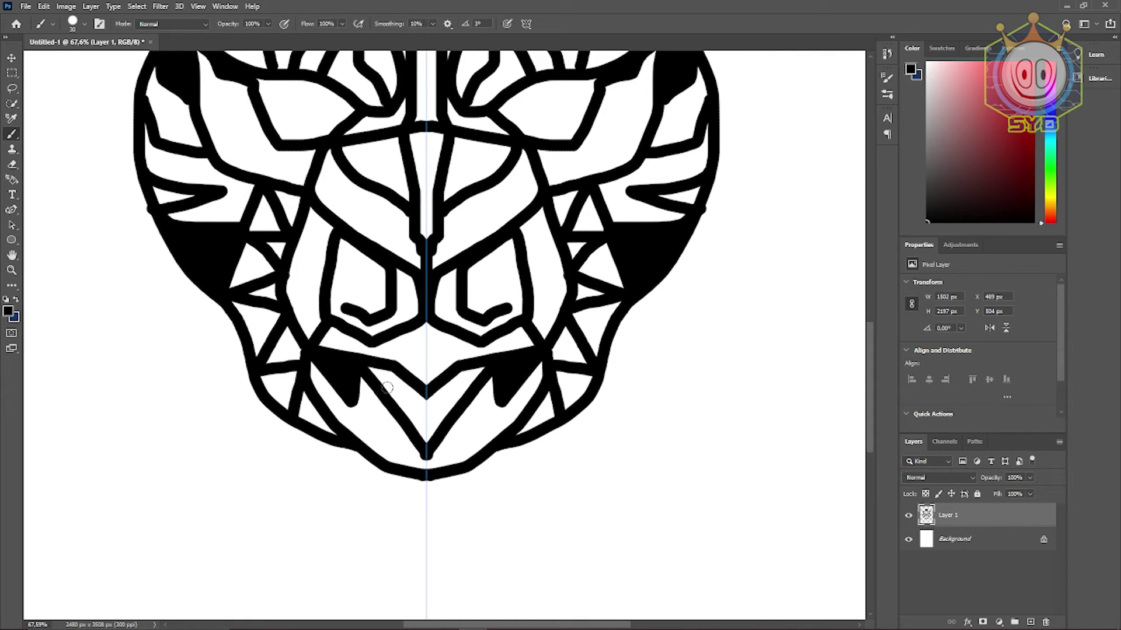
mouse_move(370, 370)
left_mouse_down()
mouse_move(421, 444)
mouse_move(420, 397)
mouse_move(428, 428)
mouse_move(434, 398)
mouse_move(474, 374)
mouse_move(445, 384)
mouse_move(422, 447)
left_mouse_up()
scroll(438, 395, "down", 2)
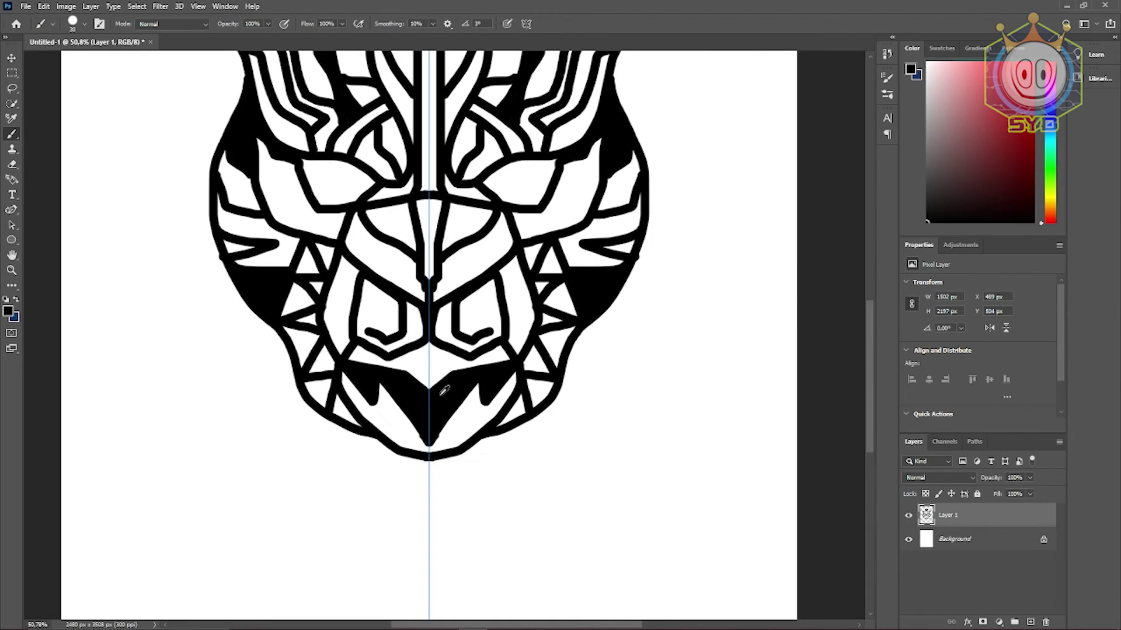
- Add a new layer and place it between the line art layer and the background
scroll(452, 387, "down", 5)
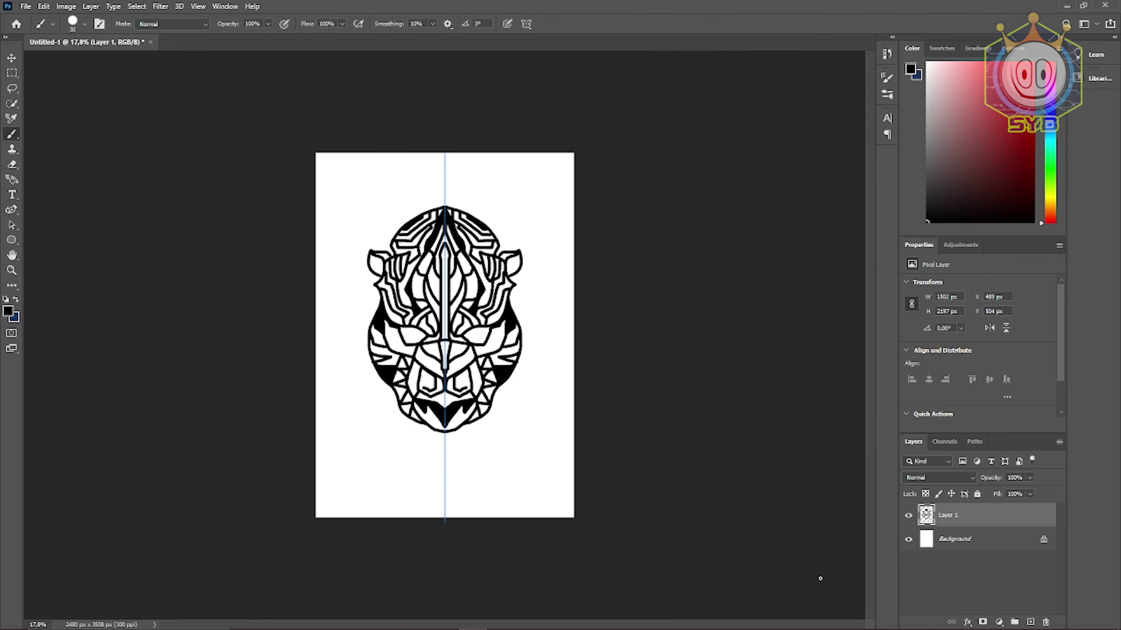
left_click(908, 541)
left_click(908, 540)
scroll(506, 420, "up", 4)
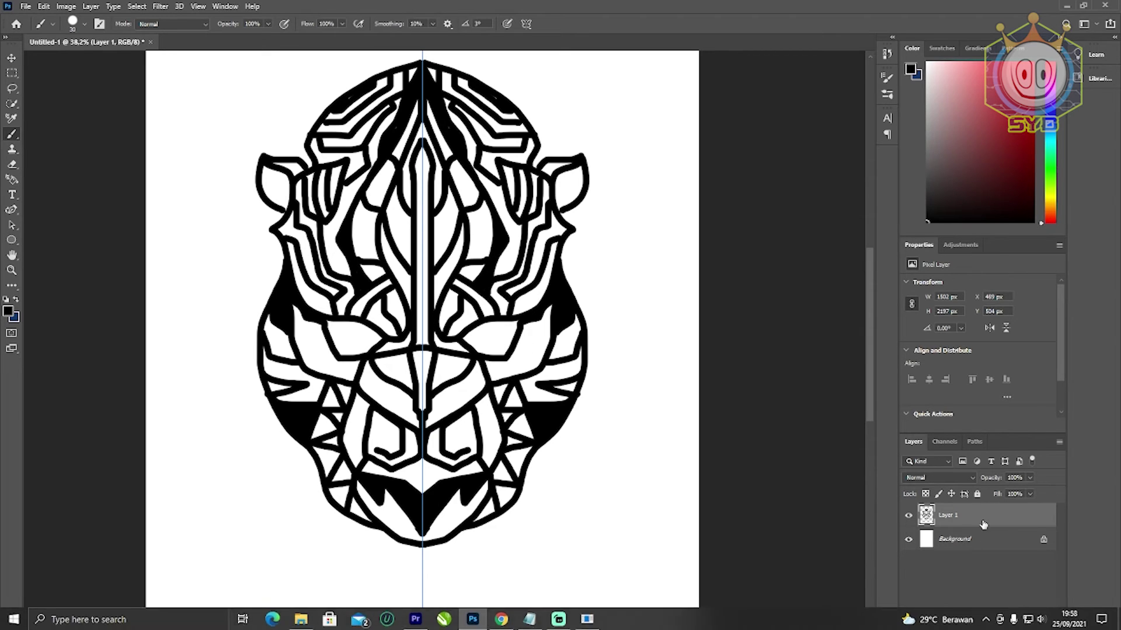
left_click(1028, 622)
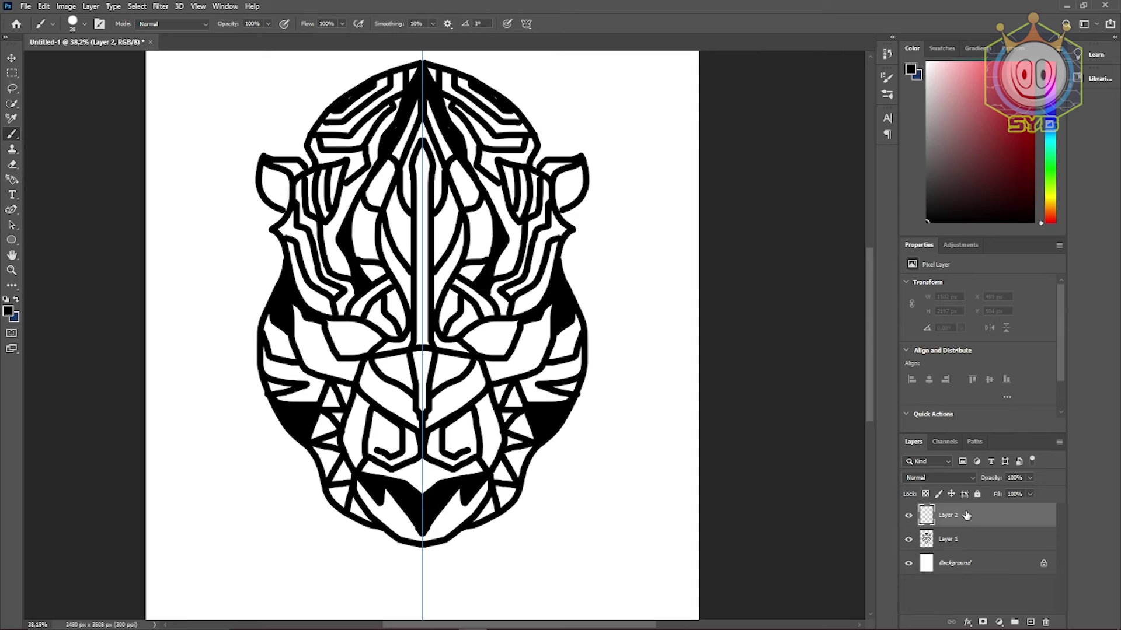
left_click_drag(966, 516, 955, 552)
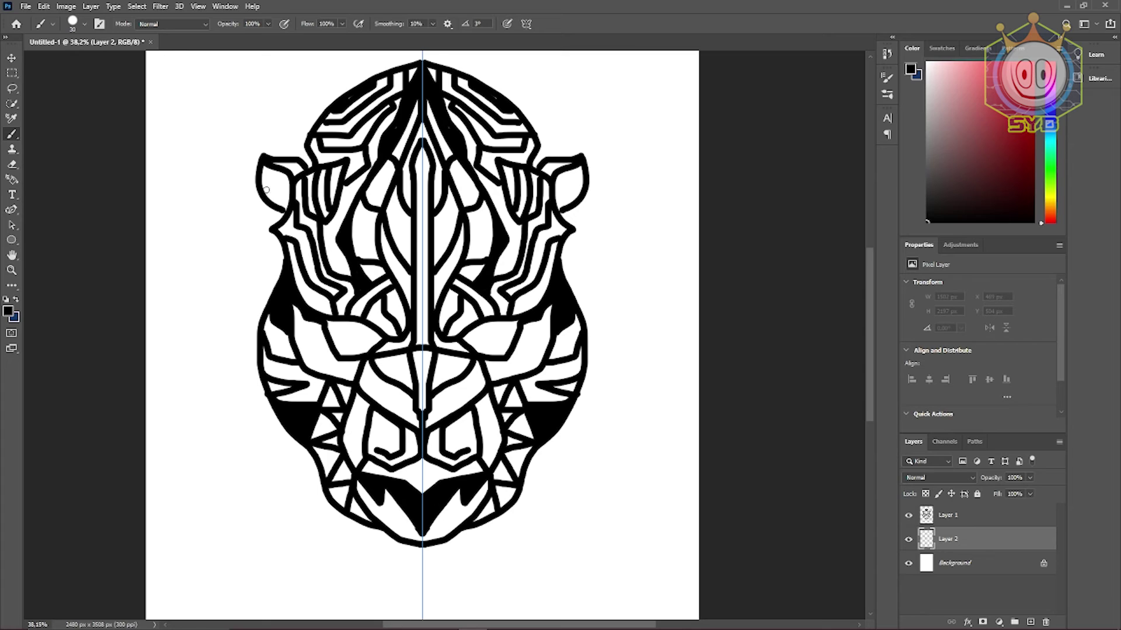
- Switch the brush to the dark blue background colour and fill the narrow wedge along the upper inner edge of each ear
left_click(17, 300)
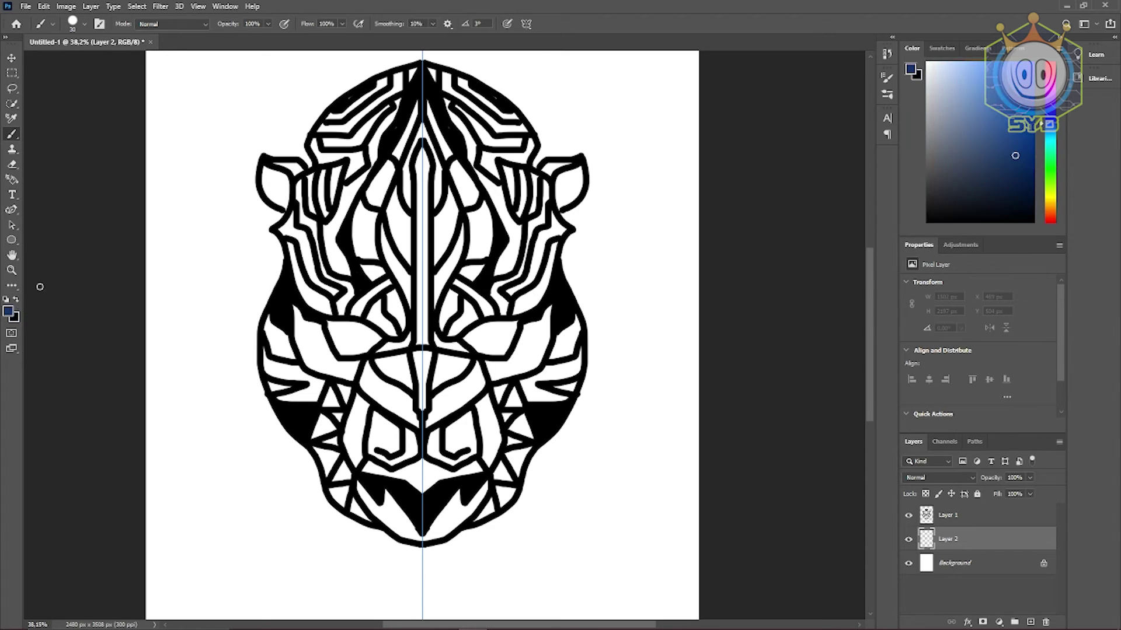
scroll(296, 177, "up", 5)
key("super")
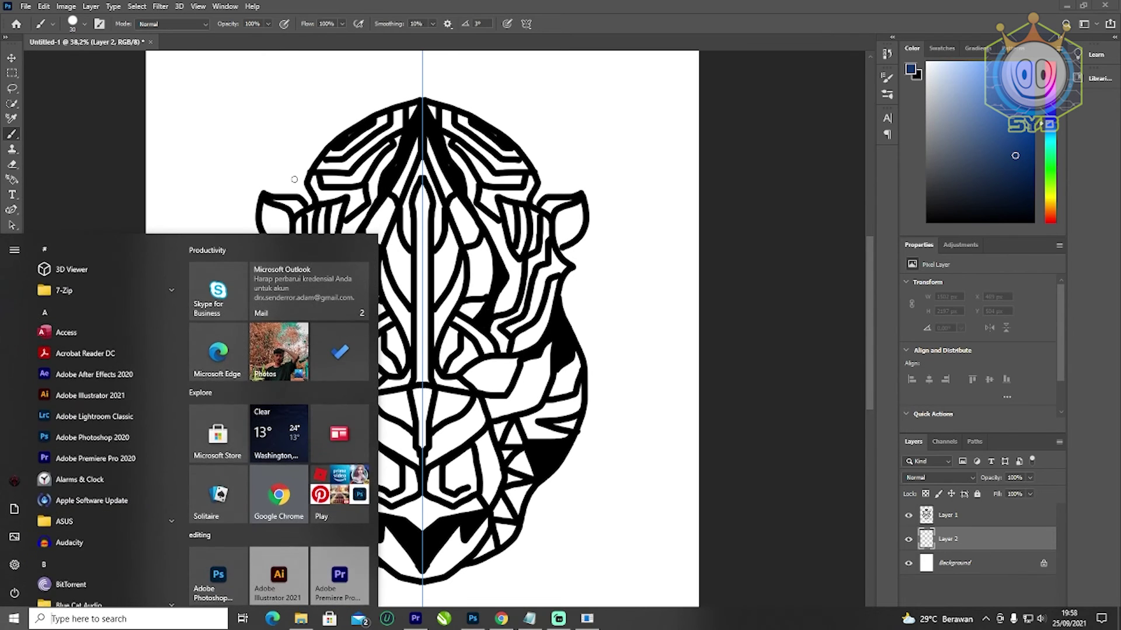
key("super")
scroll(300, 199, "up", 4)
scroll(303, 194, "up", 8)
mouse_move(225, 193)
left_mouse_down()
mouse_move(287, 217)
mouse_move(260, 196)
mouse_move(307, 208)
mouse_move(295, 202)
mouse_move(301, 225)
mouse_move(285, 236)
mouse_move(320, 216)
left_mouse_up()
left_click_drag(515, 232, 374, 234)
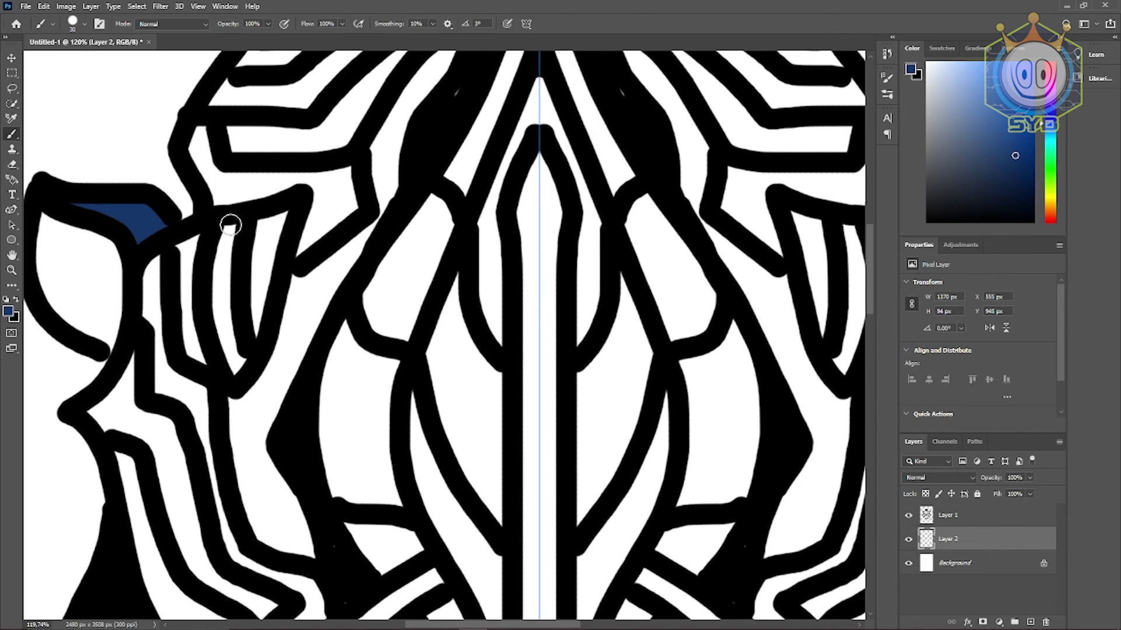
- Fill the stepped bands below the ears, the curved segments flanking the horn and the narrow strips above them with dark blue
scroll(245, 240, "down", 2)
key("super")
key("super")
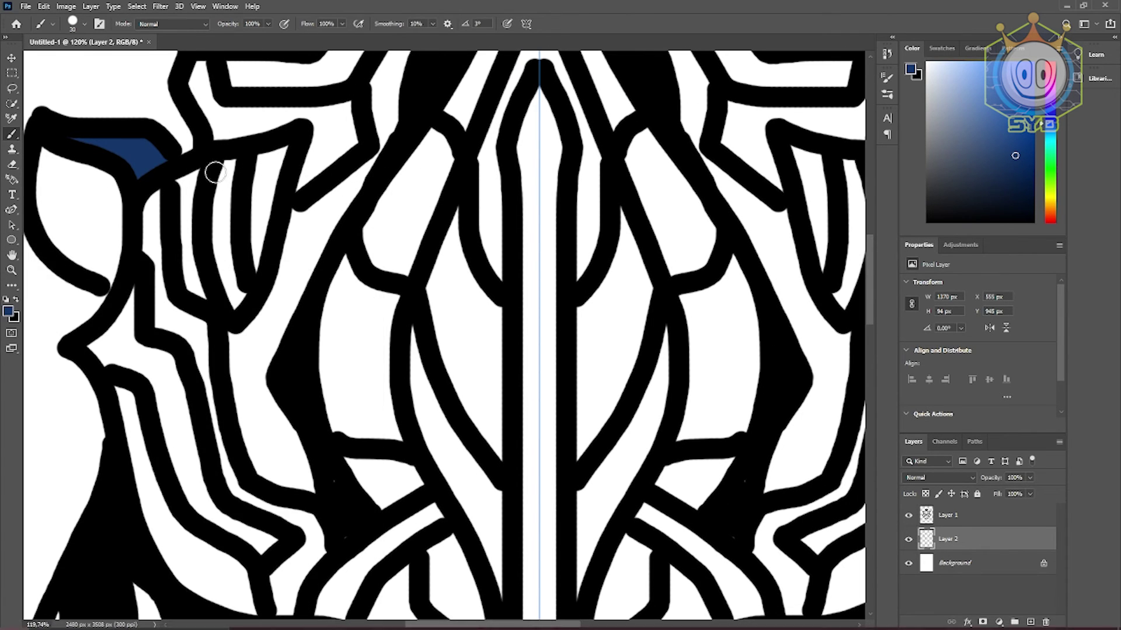
scroll(206, 224, "down", 5)
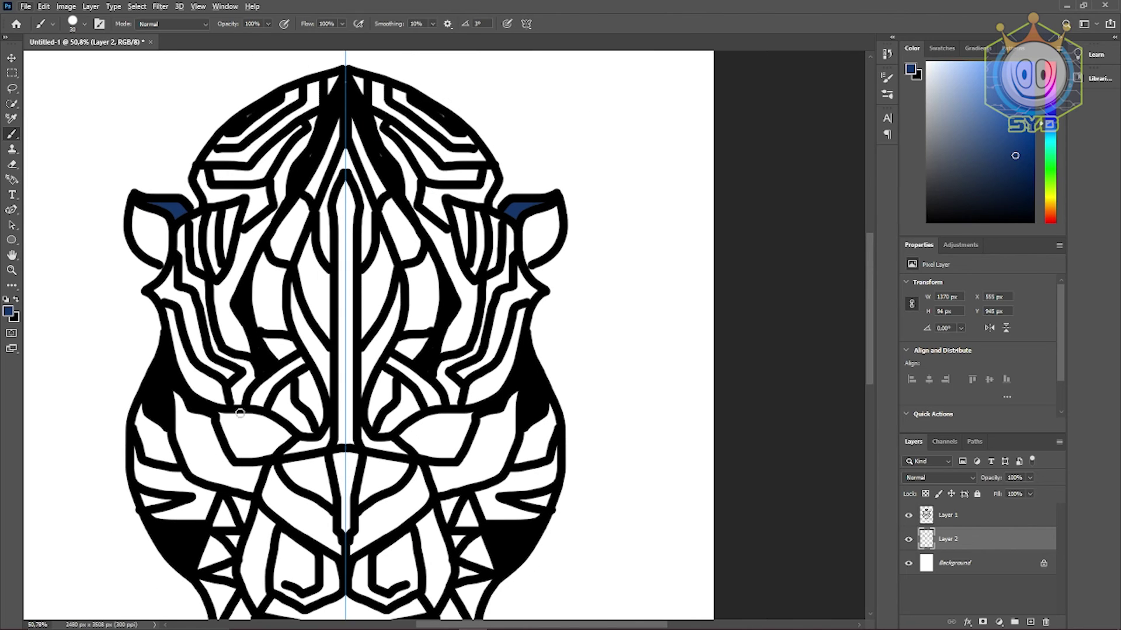
mouse_move(177, 270)
left_mouse_down()
mouse_move(156, 290)
mouse_move(172, 280)
mouse_move(165, 301)
mouse_move(192, 300)
mouse_move(204, 349)
mouse_move(174, 297)
mouse_move(193, 310)
mouse_move(204, 364)
mouse_move(230, 377)
mouse_move(204, 355)
left_mouse_up()
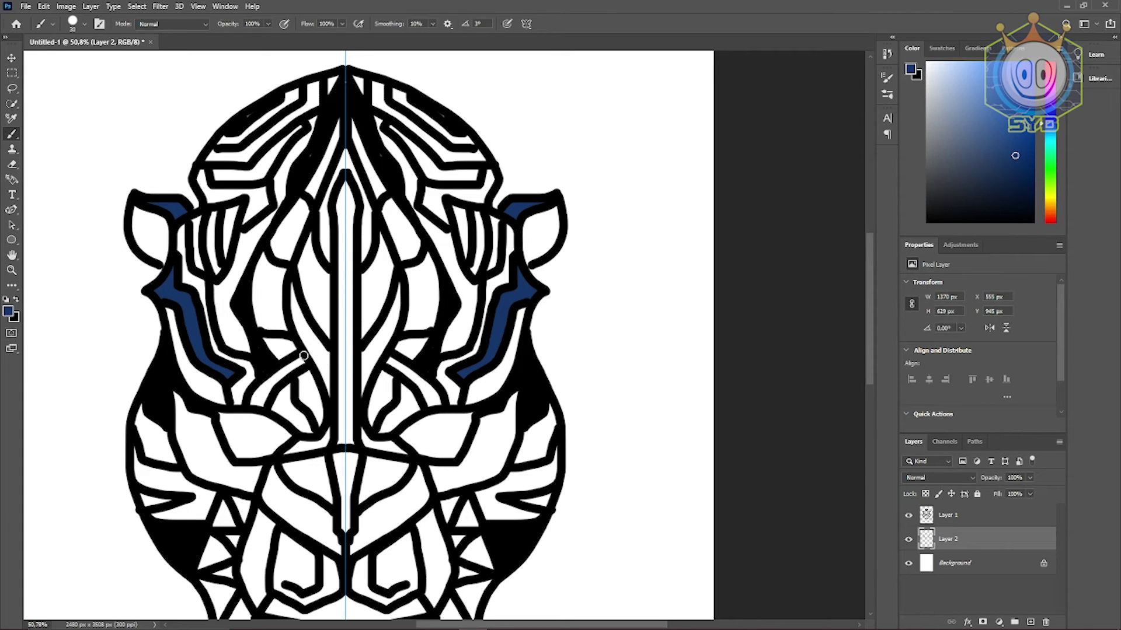
mouse_move(264, 338)
left_mouse_down()
mouse_move(292, 344)
mouse_move(276, 356)
mouse_move(267, 342)
mouse_move(292, 348)
mouse_move(266, 335)
mouse_move(258, 307)
mouse_move(266, 248)
mouse_move(256, 304)
mouse_move(261, 330)
mouse_move(268, 256)
mouse_move(274, 329)
mouse_move(270, 322)
mouse_move(274, 263)
mouse_move(284, 341)
mouse_move(301, 199)
mouse_move(274, 248)
mouse_move(299, 198)
left_mouse_up()
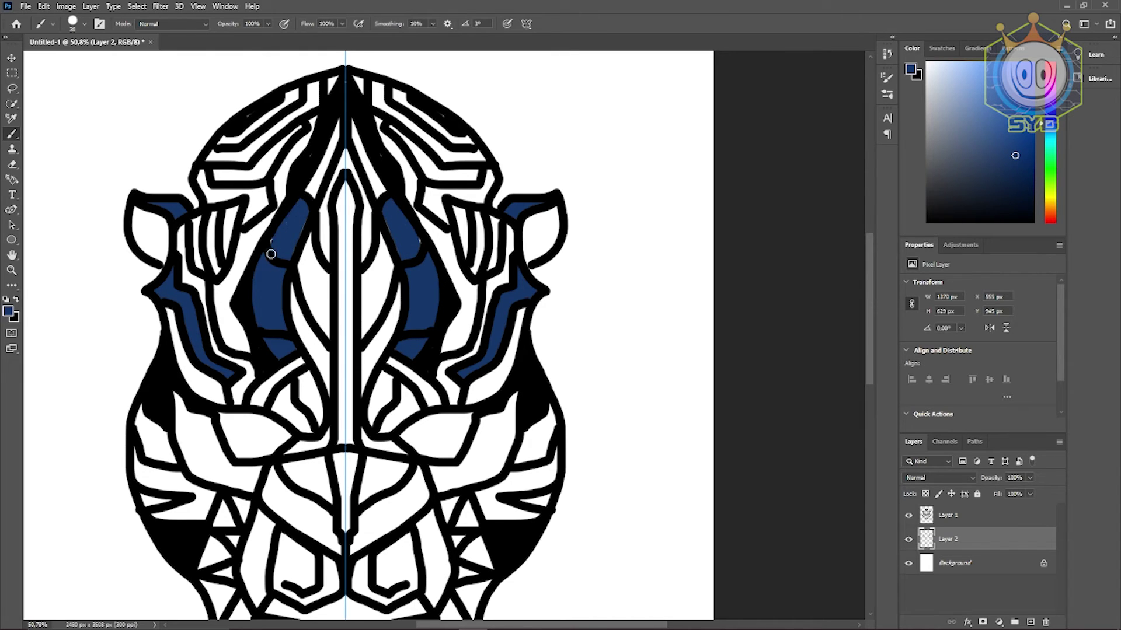
left_click_drag(271, 254, 339, 115)
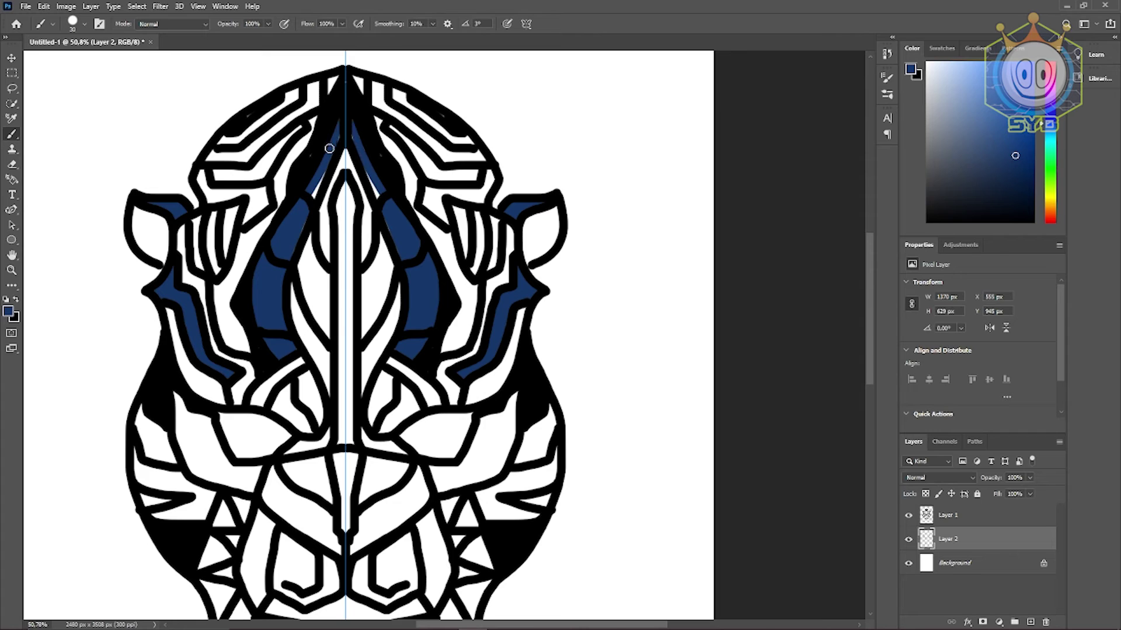
- Fill the narrow strips below the forehead peak, the long central horn and the wedge at its base with dark blue
left_click_drag(324, 168, 303, 218)
mouse_move(344, 184)
left_mouse_down()
mouse_move(344, 222)
mouse_move(347, 143)
left_mouse_up()
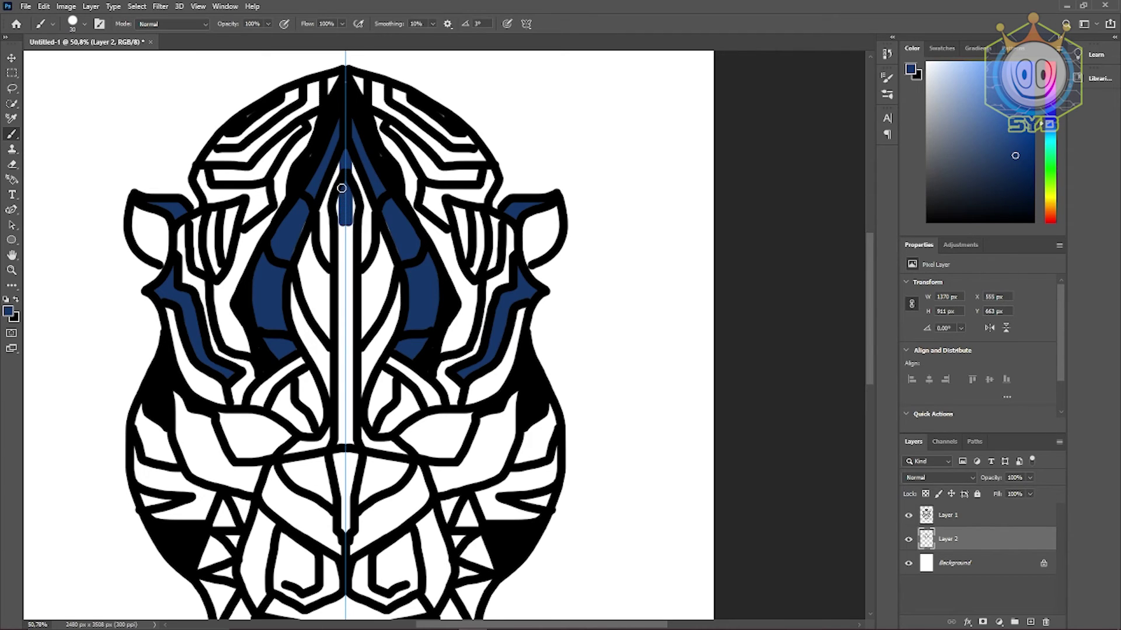
key("ctrl+z")
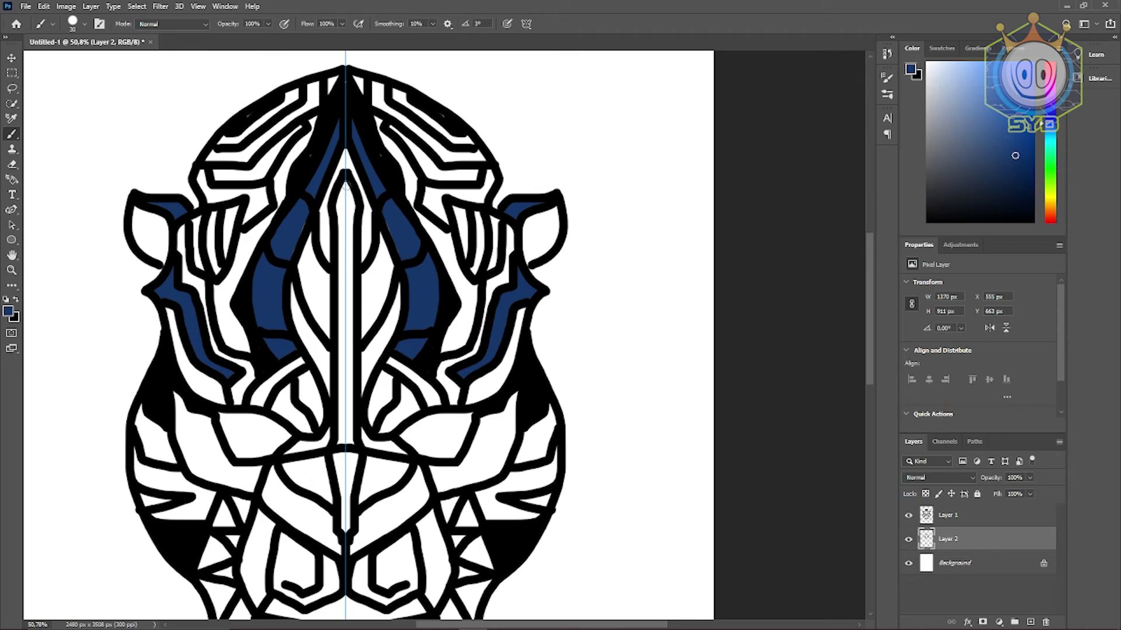
mouse_move(347, 184)
left_mouse_down()
mouse_move(349, 214)
mouse_move(349, 187)
mouse_move(342, 482)
mouse_move(334, 461)
mouse_move(347, 466)
mouse_move(348, 528)
left_mouse_up()
left_click_drag(349, 467, 345, 310)
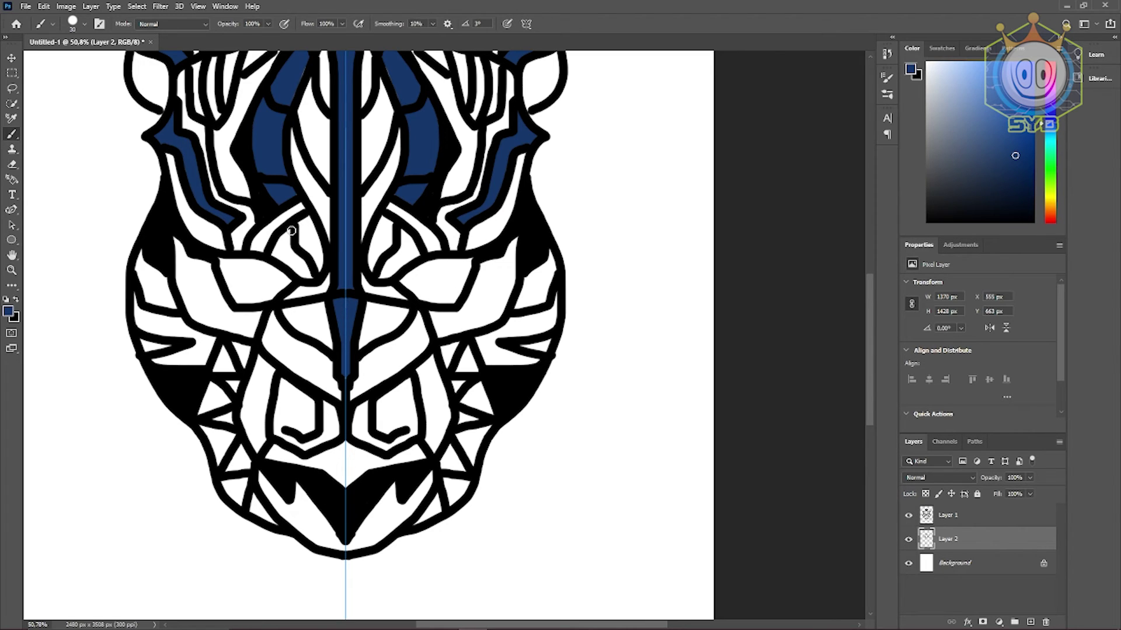
- Fill the curved shapes above the inner eye corners and the broad bands beneath the eyes with dark blue
mouse_move(291, 231)
left_mouse_down()
mouse_move(283, 250)
mouse_move(276, 244)
mouse_move(280, 258)
mouse_move(307, 270)
mouse_move(284, 246)
left_mouse_up()
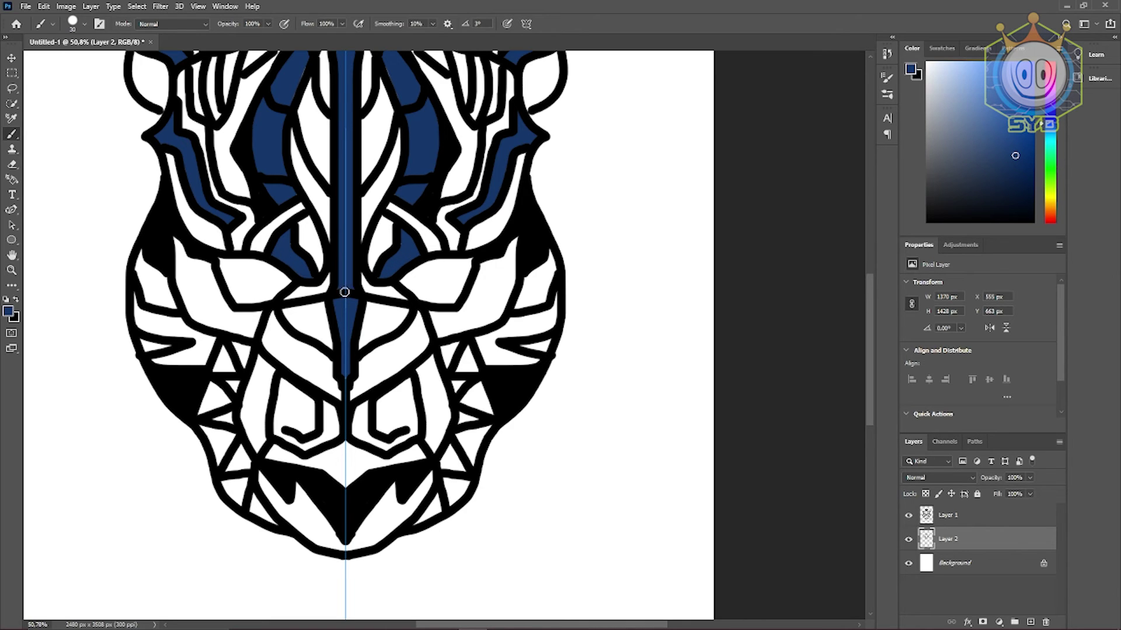
left_click_drag(320, 300, 335, 352)
key("ctrl+z")
mouse_move(398, 327)
left_mouse_down()
mouse_move(382, 367)
mouse_move(282, 398)
mouse_move(272, 418)
mouse_move(297, 428)
mouse_move(361, 420)
mouse_move(416, 397)
mouse_move(422, 418)
mouse_move(481, 405)
mouse_move(498, 376)
mouse_move(498, 338)
mouse_move(489, 370)
mouse_move(494, 332)
mouse_move(462, 350)
mouse_move(491, 346)
mouse_move(459, 356)
mouse_move(472, 354)
mouse_move(442, 391)
mouse_move(418, 400)
mouse_move(441, 404)
mouse_move(418, 412)
mouse_move(498, 385)
mouse_move(435, 405)
mouse_move(465, 405)
mouse_move(492, 383)
mouse_move(456, 398)
mouse_move(490, 363)
mouse_move(472, 382)
mouse_move(486, 376)
mouse_move(490, 360)
mouse_move(473, 370)
mouse_move(483, 354)
mouse_move(435, 414)
mouse_move(472, 390)
mouse_move(459, 386)
mouse_move(438, 317)
mouse_move(444, 283)
mouse_move(462, 376)
mouse_move(446, 286)
mouse_move(488, 309)
left_mouse_up()
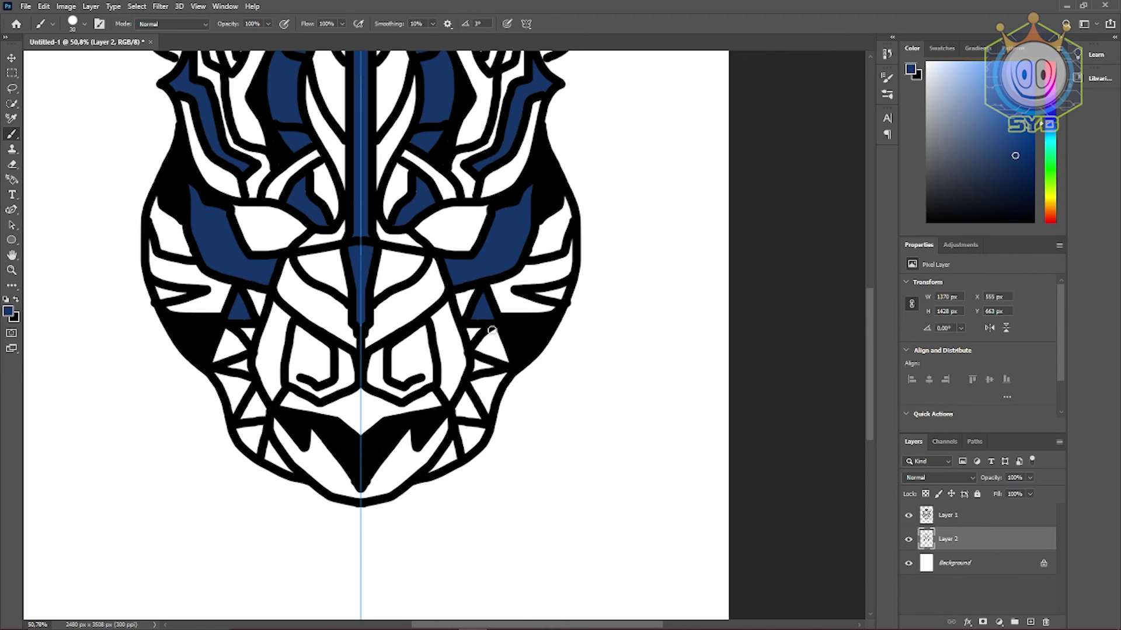
- Fill the outer triangles down both sides of the jaw and the narrow lower cheek spikes with dark blue
mouse_move(492, 330)
left_mouse_down()
mouse_move(474, 350)
mouse_move(506, 361)
mouse_move(501, 336)
mouse_move(502, 356)
mouse_move(486, 345)
mouse_move(498, 334)
mouse_move(482, 347)
mouse_move(502, 361)
left_mouse_up()
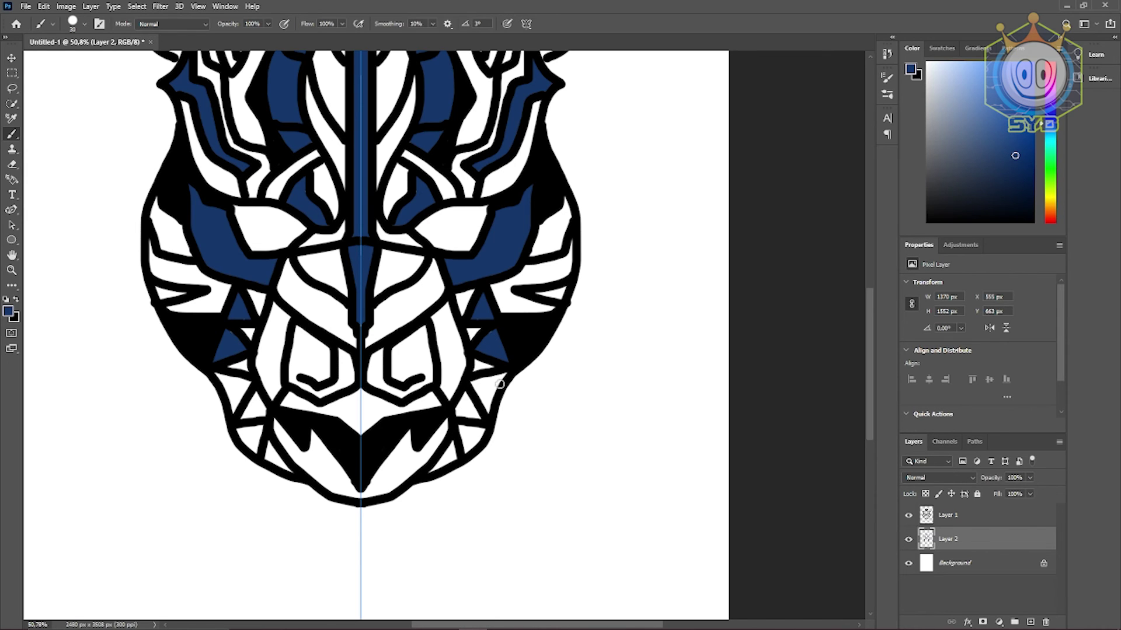
mouse_move(504, 374)
left_mouse_down()
mouse_move(480, 378)
mouse_move(485, 400)
mouse_move(471, 384)
mouse_move(490, 414)
mouse_move(500, 374)
mouse_move(484, 381)
left_mouse_up()
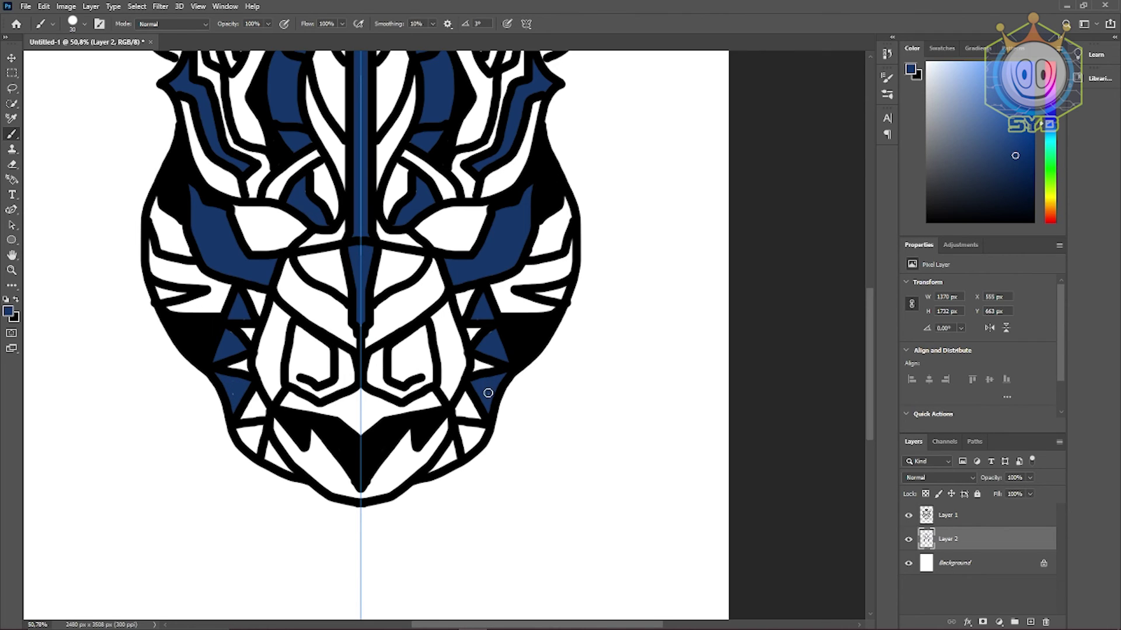
mouse_move(483, 436)
left_mouse_down()
mouse_move(470, 431)
mouse_move(464, 454)
mouse_move(467, 431)
mouse_move(483, 439)
mouse_move(470, 442)
left_mouse_up()
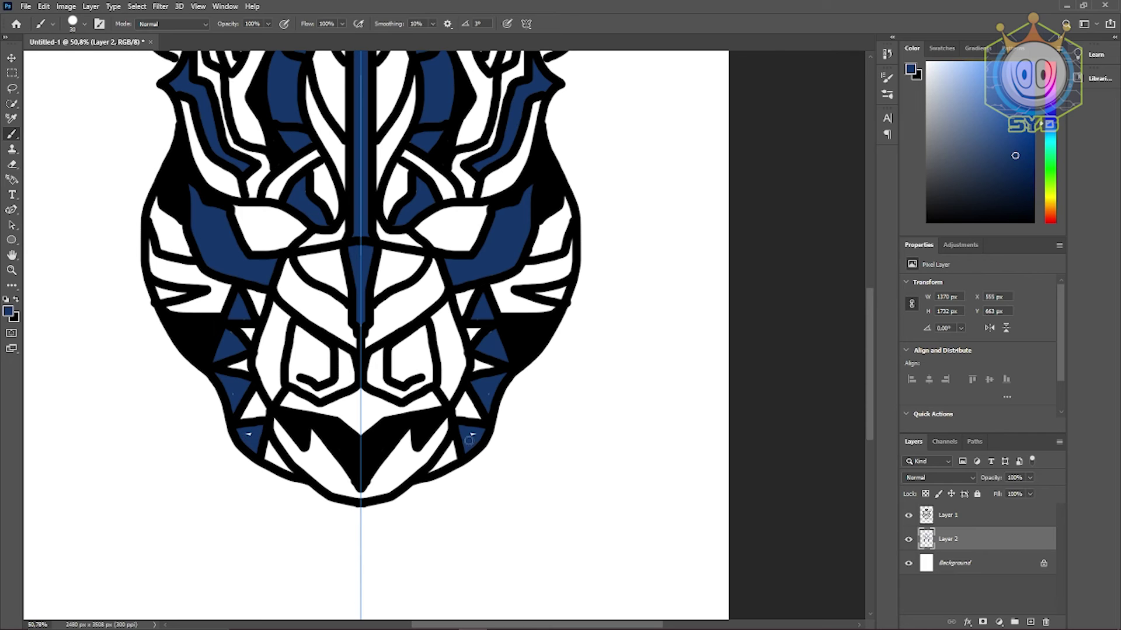
scroll(457, 400, "down", 3)
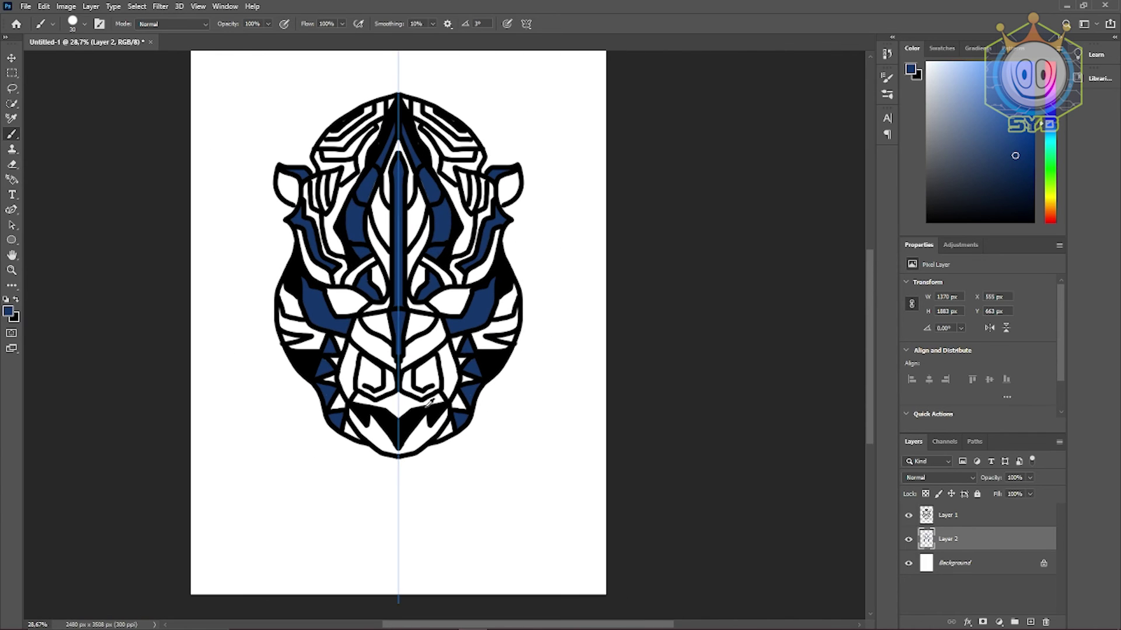
scroll(419, 441, "up", 2)
scroll(414, 434, "down", 2)
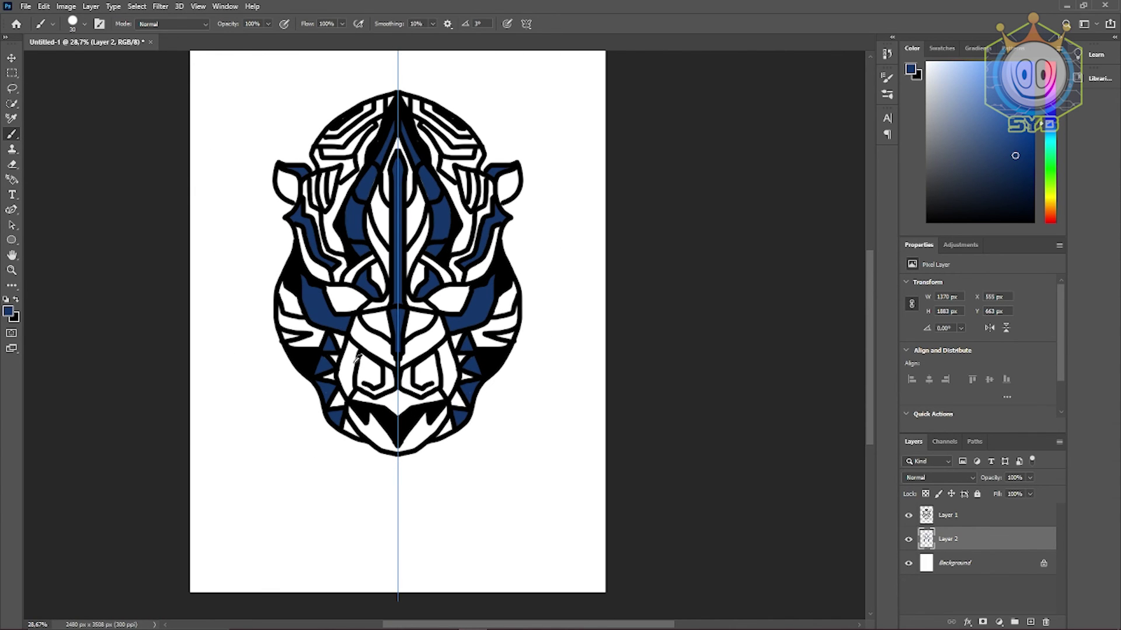
scroll(304, 345, "up", 3)
left_click_drag(272, 320, 291, 328)
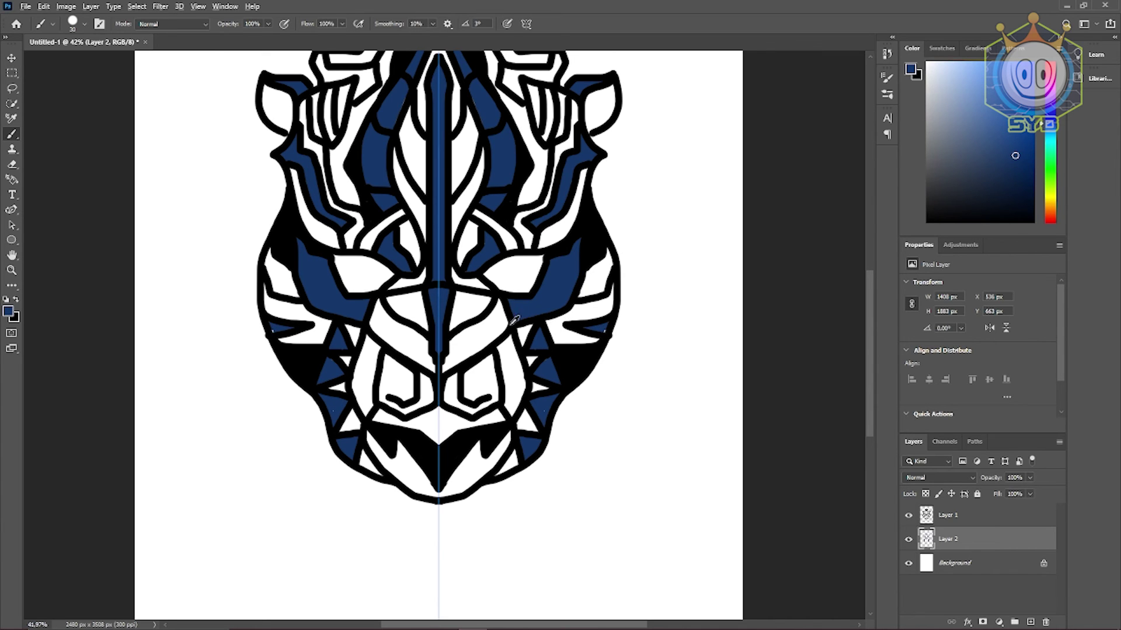
- Fill the angular forehead bands on both sides and the pointed stripes beside the ears with dark blue
scroll(513, 319, "down", 2)
scroll(507, 295, "up", 2)
scroll(511, 256, "up", 1)
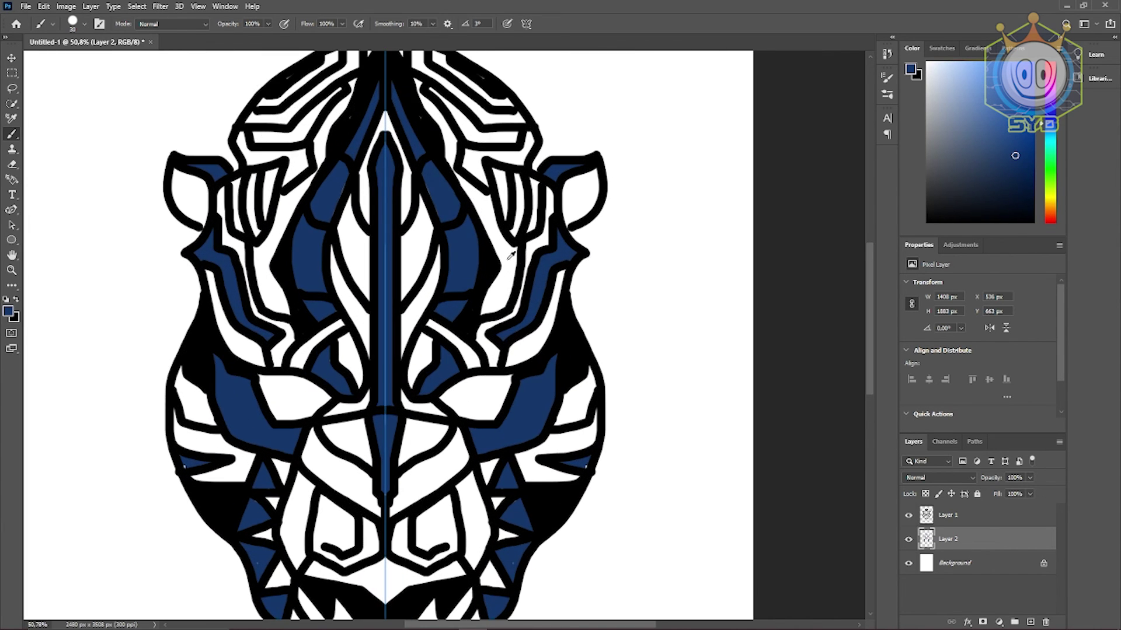
scroll(336, 125, "up", 2)
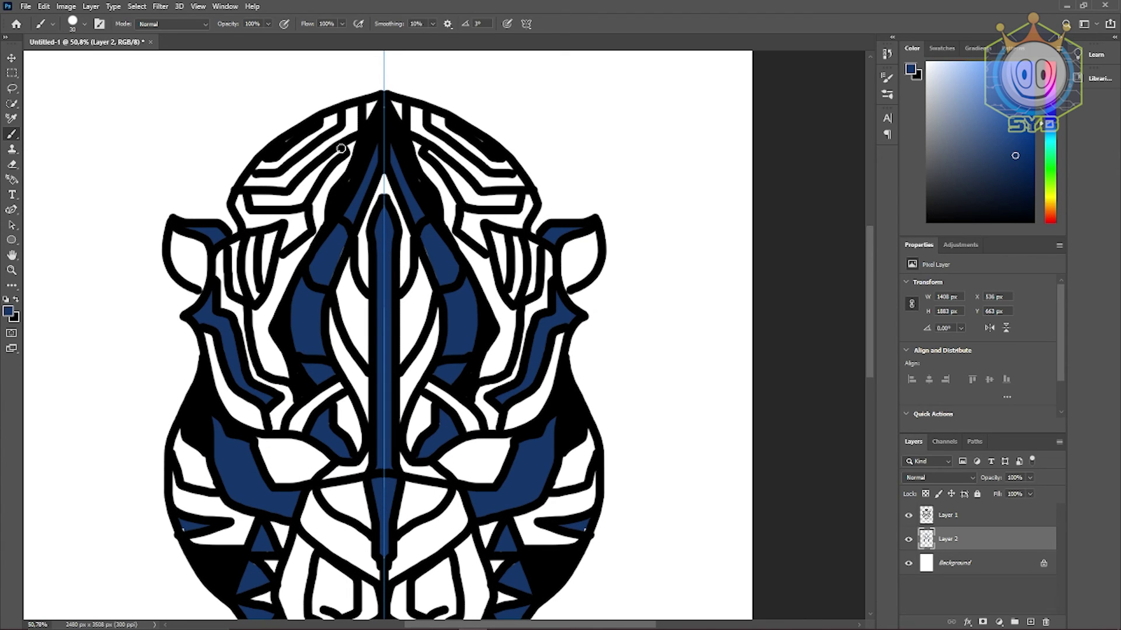
left_click_drag(335, 117, 256, 170)
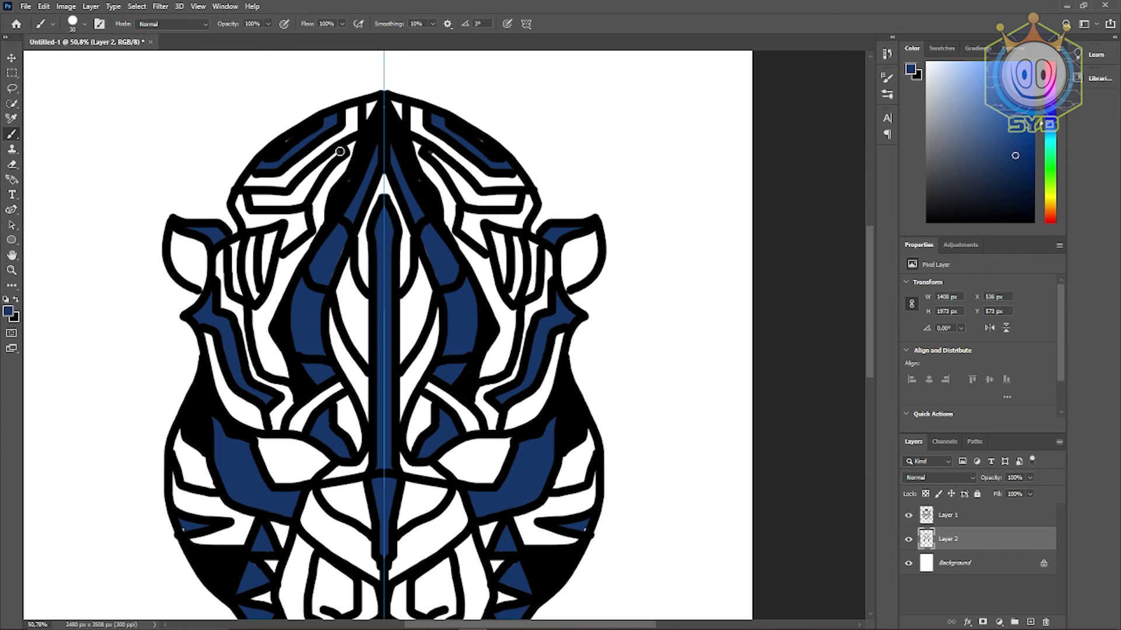
mouse_move(340, 152)
left_mouse_down()
mouse_move(295, 203)
mouse_move(254, 194)
mouse_move(289, 196)
mouse_move(308, 178)
left_mouse_up()
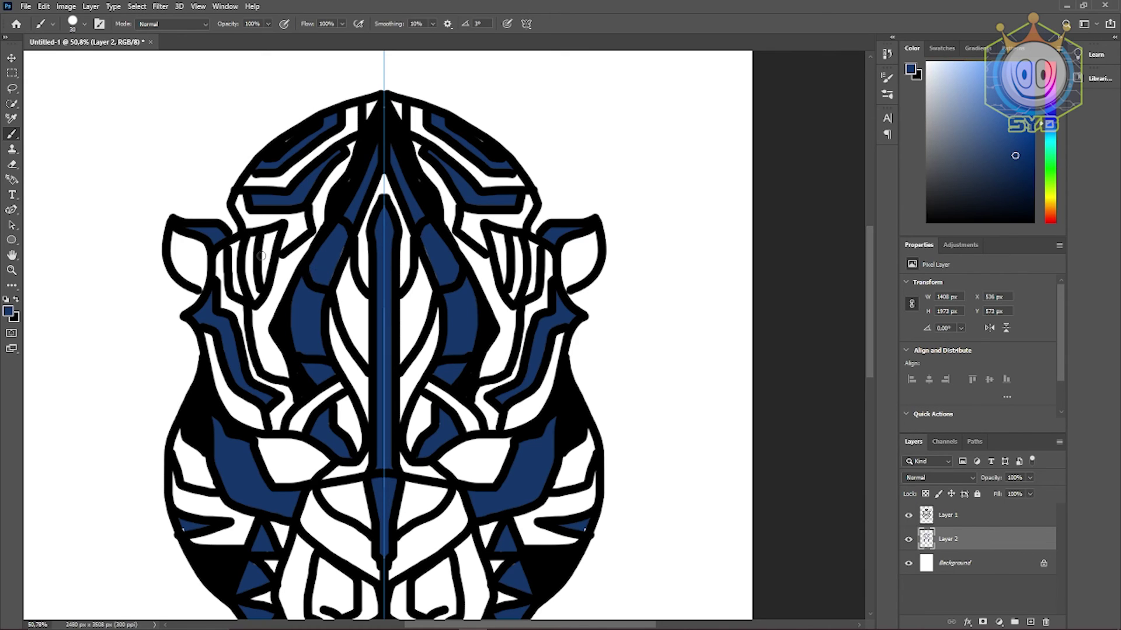
mouse_move(250, 239)
left_mouse_down()
mouse_move(251, 296)
mouse_move(253, 246)
mouse_move(265, 287)
left_mouse_up()
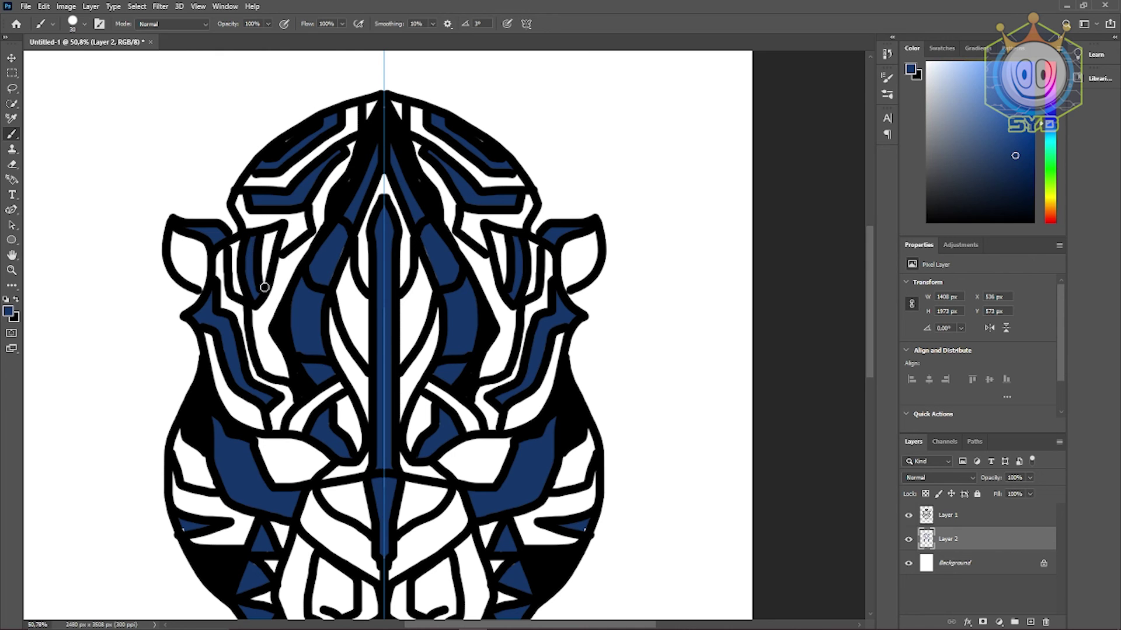
- Change the brush's foreground colour to a light blue
scroll(468, 348, "down", 9)
scroll(478, 398, "up", 6)
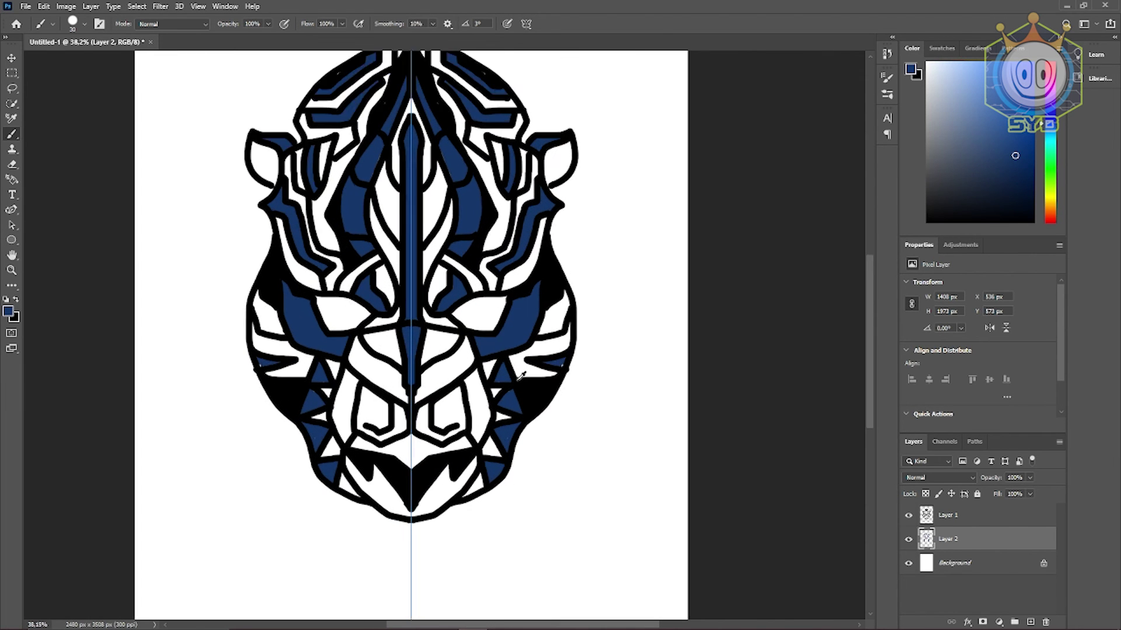
scroll(522, 375, "up", 3)
scroll(502, 368, "down", 5)
scroll(461, 296, "up", 4)
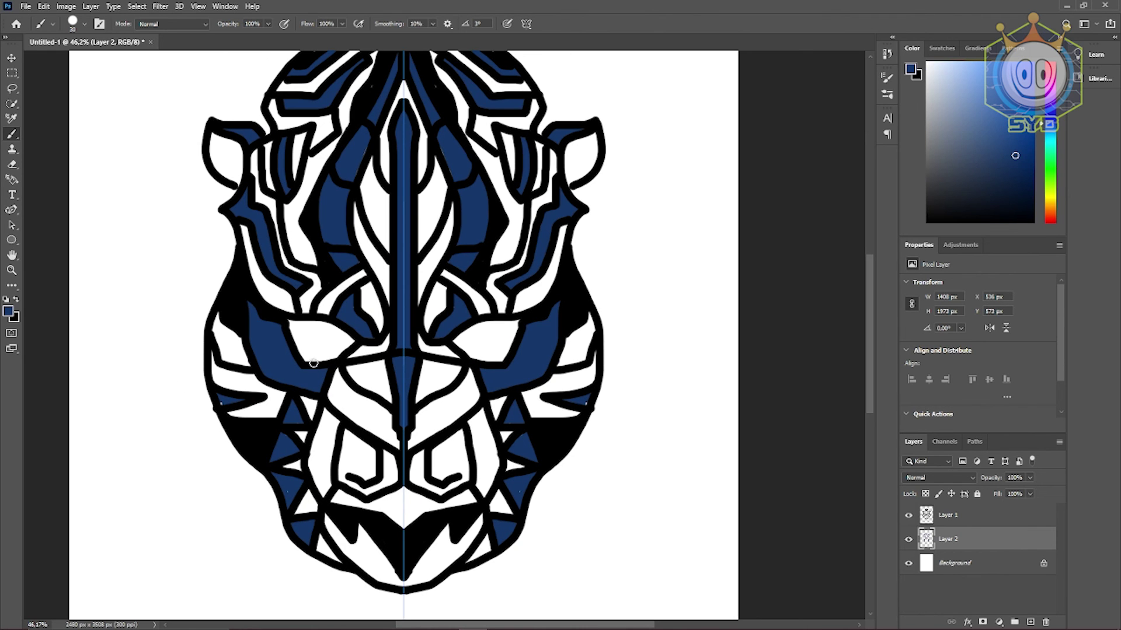
left_click(14, 310)
left_click(812, 204)
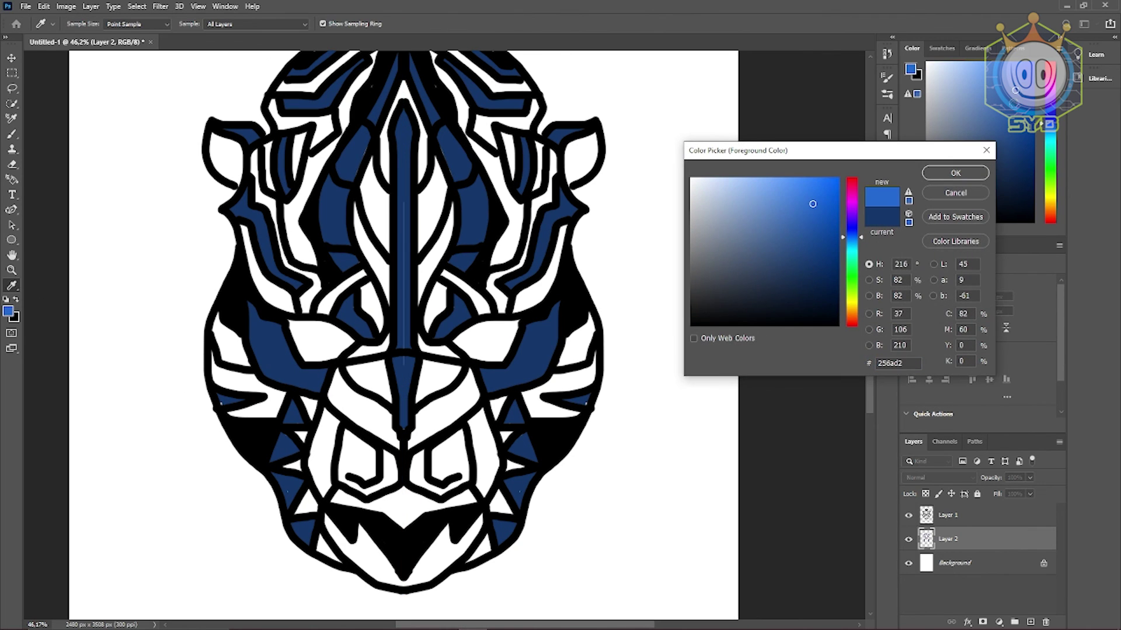
left_click(955, 173)
key("b")
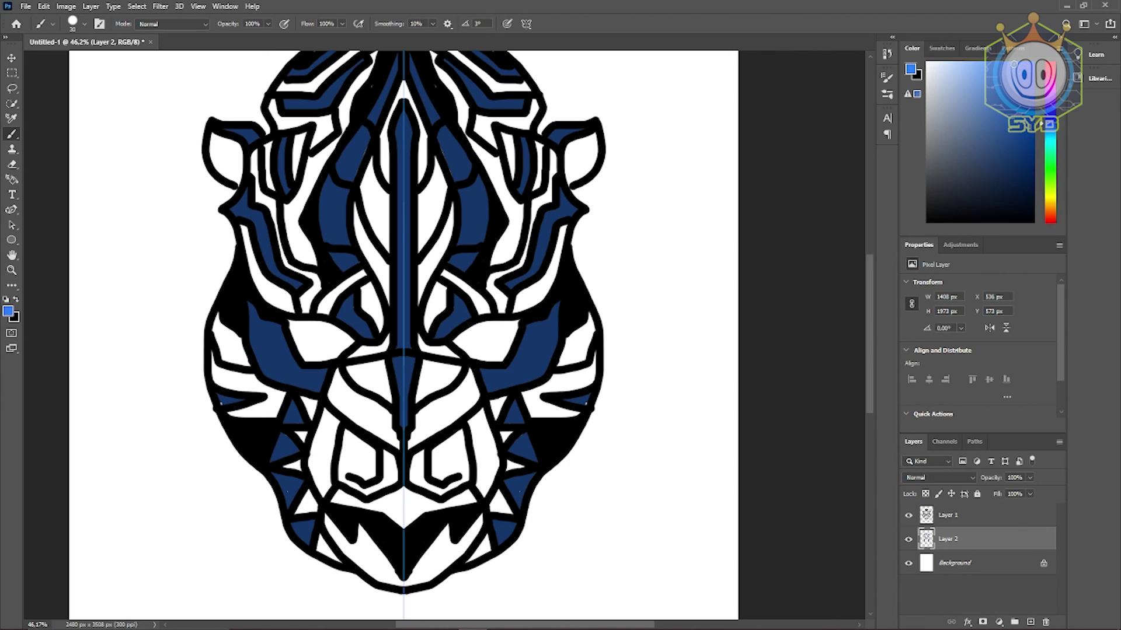
left_click(980, 68)
- Add a new layer and place it between the dark blue colour layer and the background
left_click_drag(405, 115, 402, 139)
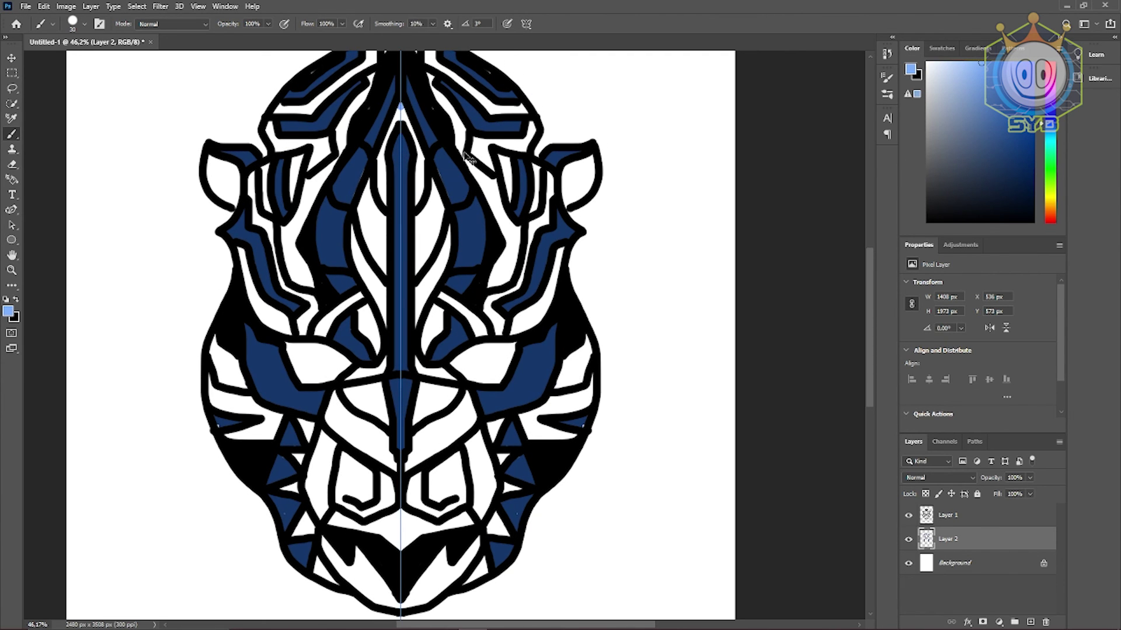
left_click(1030, 622)
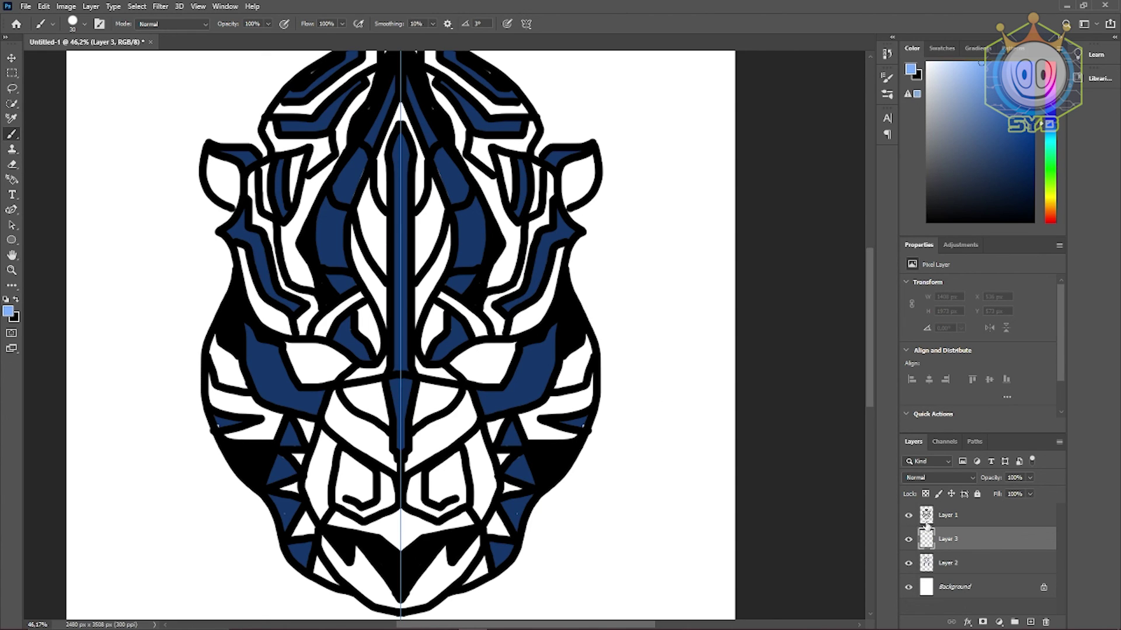
left_click_drag(971, 548, 971, 582)
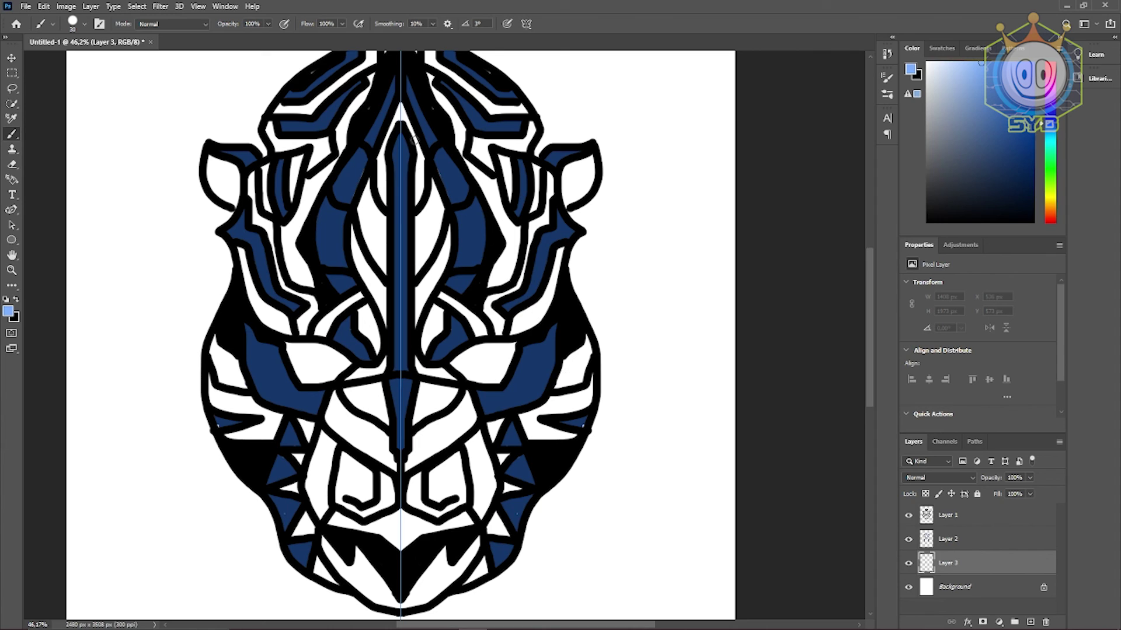
- Fill the tip above the horn and the curved areas flanking the horn with light blue
mouse_move(401, 102)
left_mouse_down()
mouse_move(414, 204)
mouse_move(414, 132)
left_mouse_up()
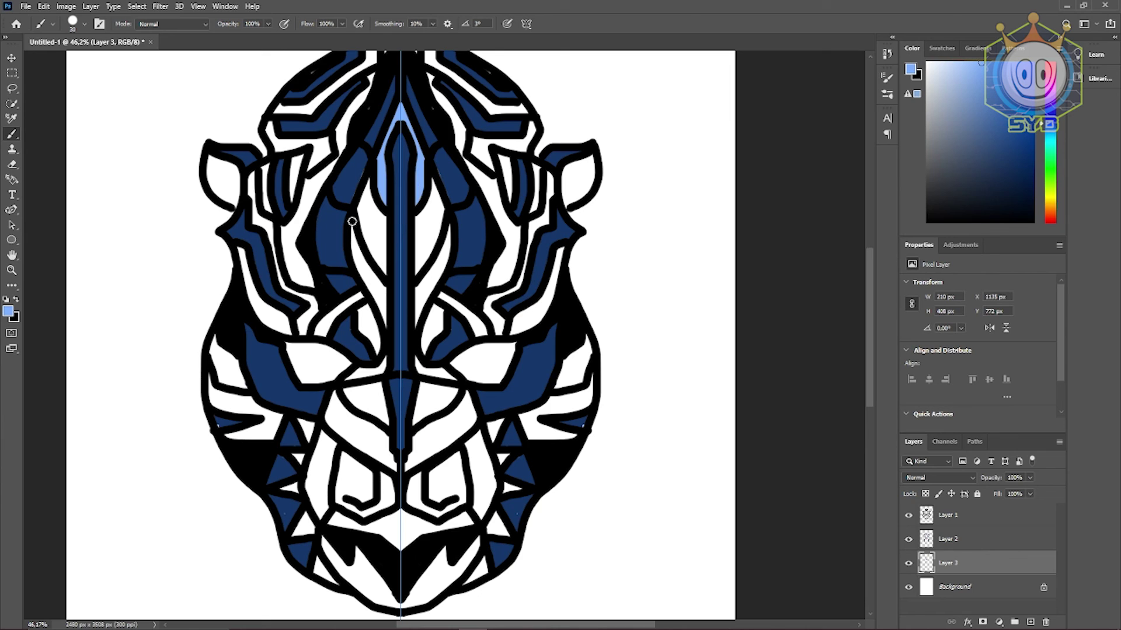
mouse_move(352, 221)
left_mouse_down()
mouse_move(388, 328)
mouse_move(387, 293)
mouse_move(387, 307)
mouse_move(359, 257)
mouse_move(378, 303)
mouse_move(380, 295)
left_mouse_up()
left_click_drag(420, 359, 414, 300)
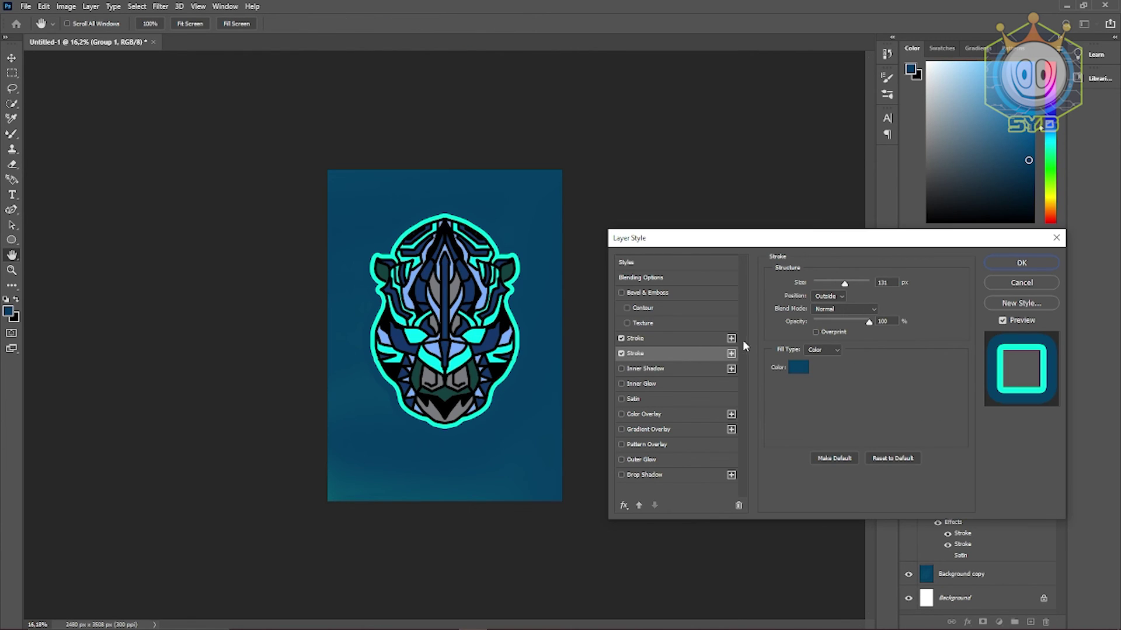
- Set the colour of the group's outer stroke to bright cyan (06f0ff)
left_click(798, 368)
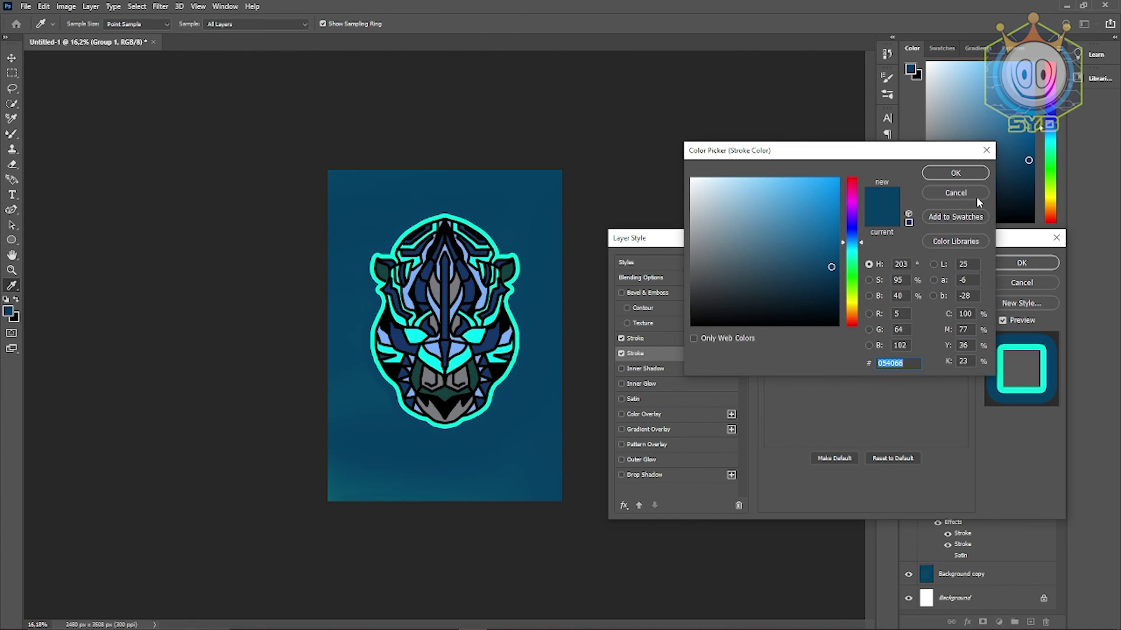
left_click(852, 251)
left_click(835, 179)
left_click(955, 173)
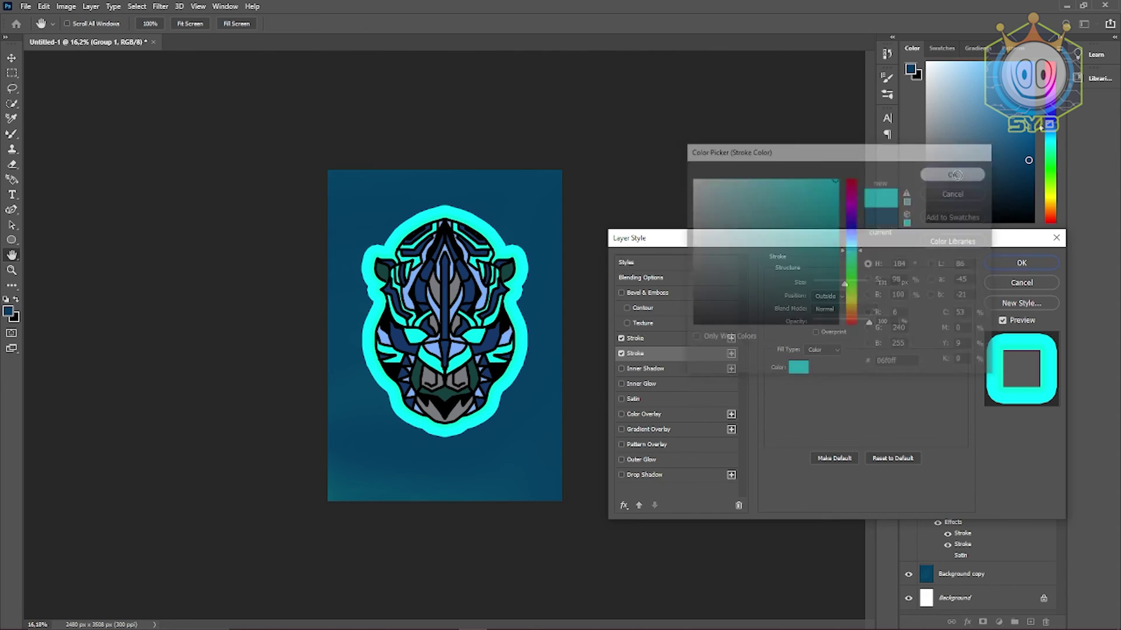
- Set the group's inner stroke to black (000000), increase its size slightly and apply the layer style
left_click(635, 338)
left_click(797, 367)
left_click(796, 326)
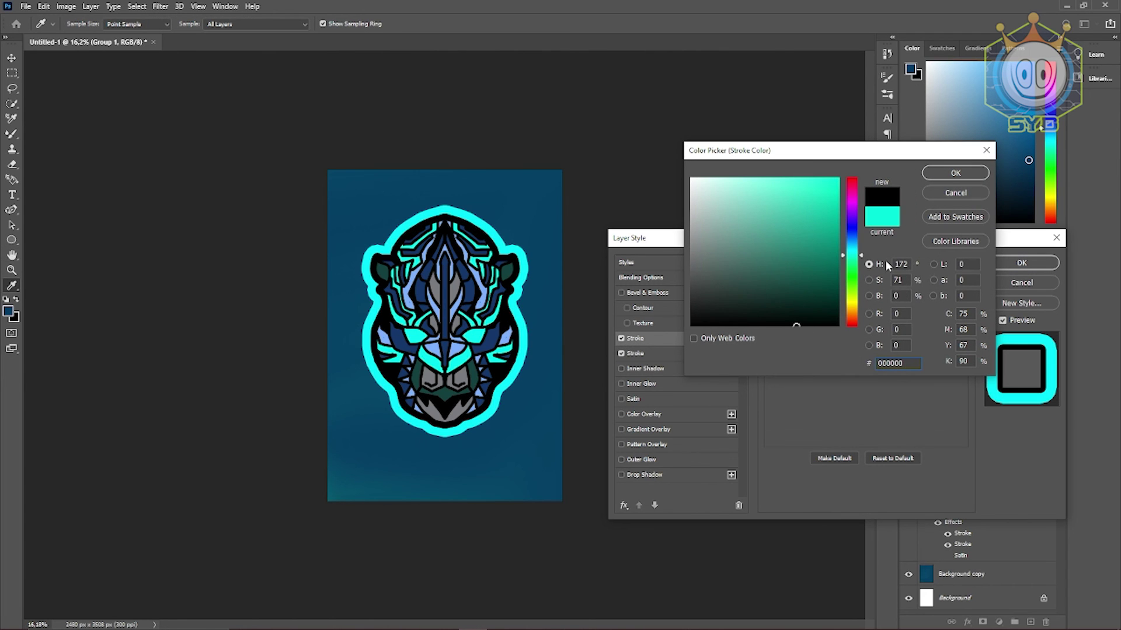
key("Return")
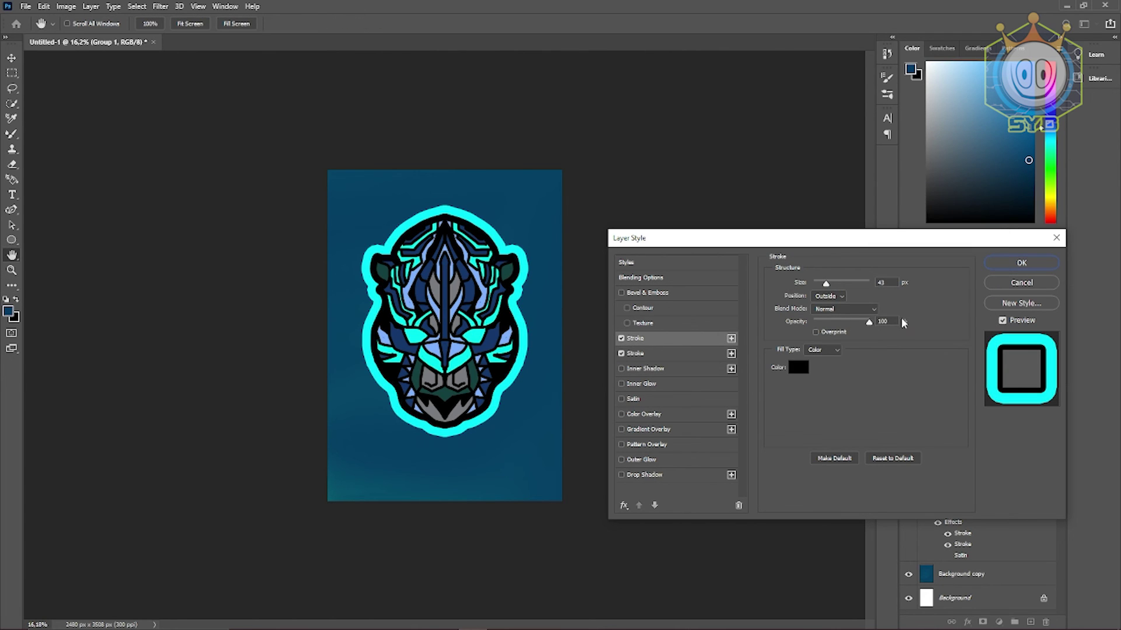
mouse_move(826, 285)
left_mouse_down()
mouse_move(840, 286)
mouse_move(830, 285)
left_mouse_up()
left_click(1034, 265)
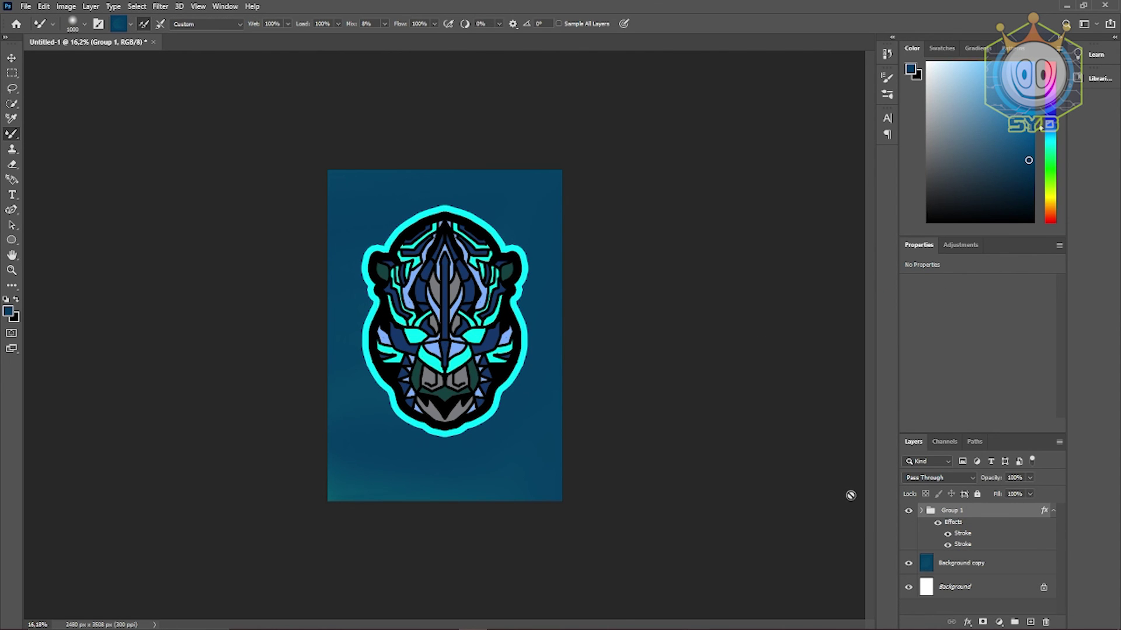